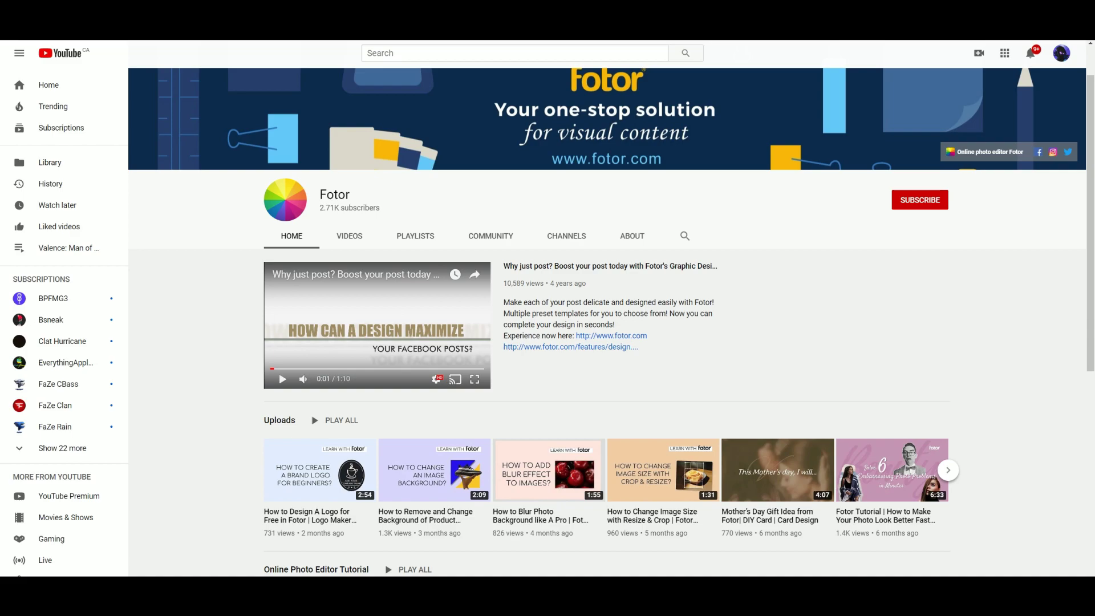
Show the list of videos on the Fotor YouTube channel
left_click(349, 236)
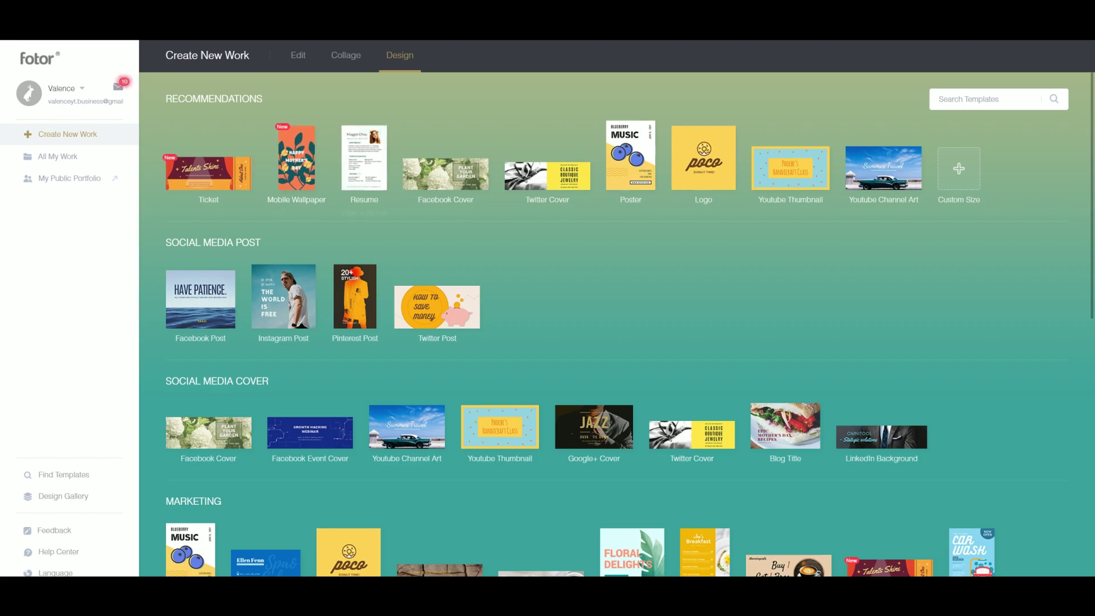
Switch to Fotor and start a new YouTube Channel Art design, dismissing the page translation offer
scroll(500, 416, "down", 1)
scroll(500, 417, "down", 10)
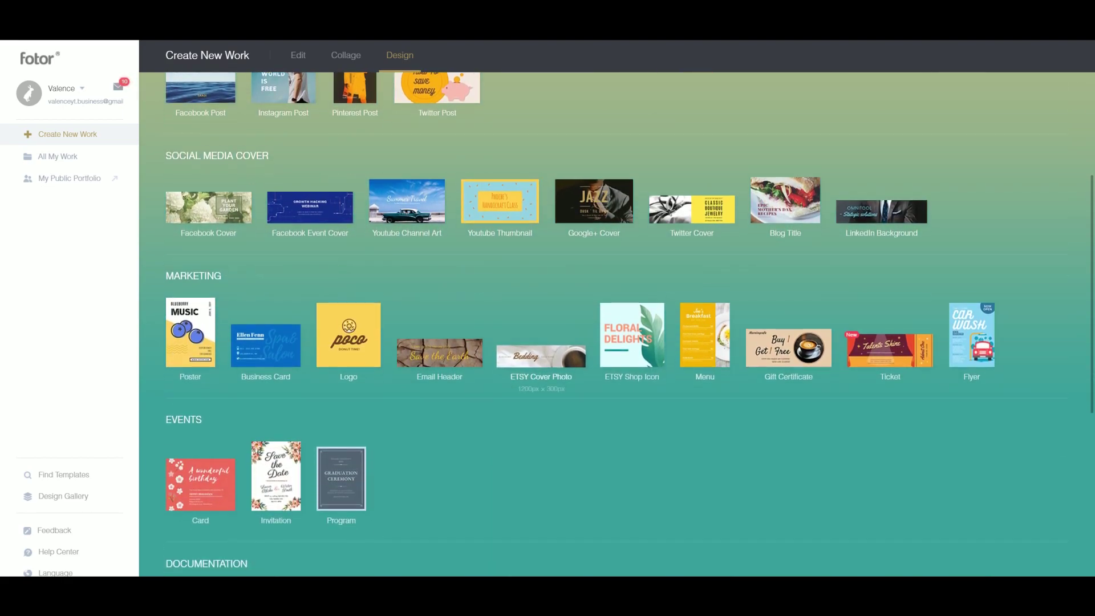
scroll(500, 416, "down", 1)
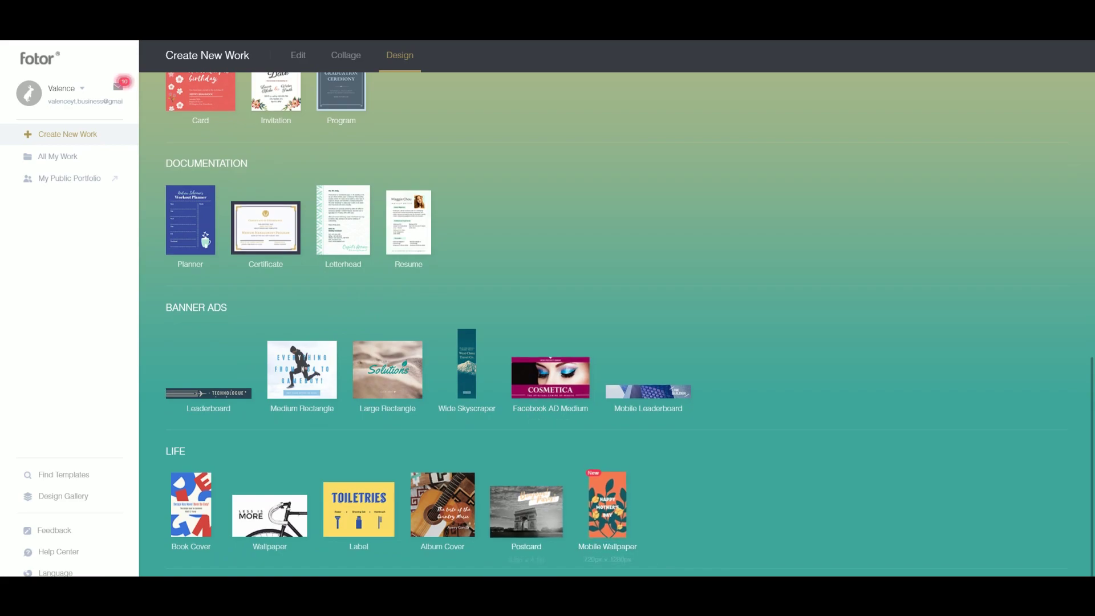
scroll(500, 416, "up", 10)
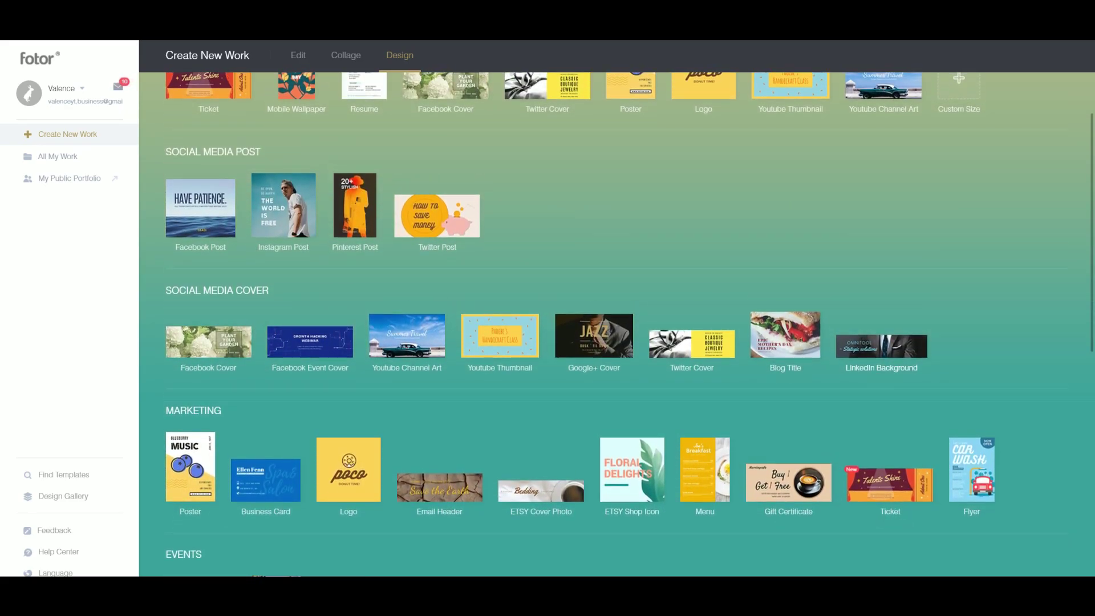
scroll(407, 428, "up", 2)
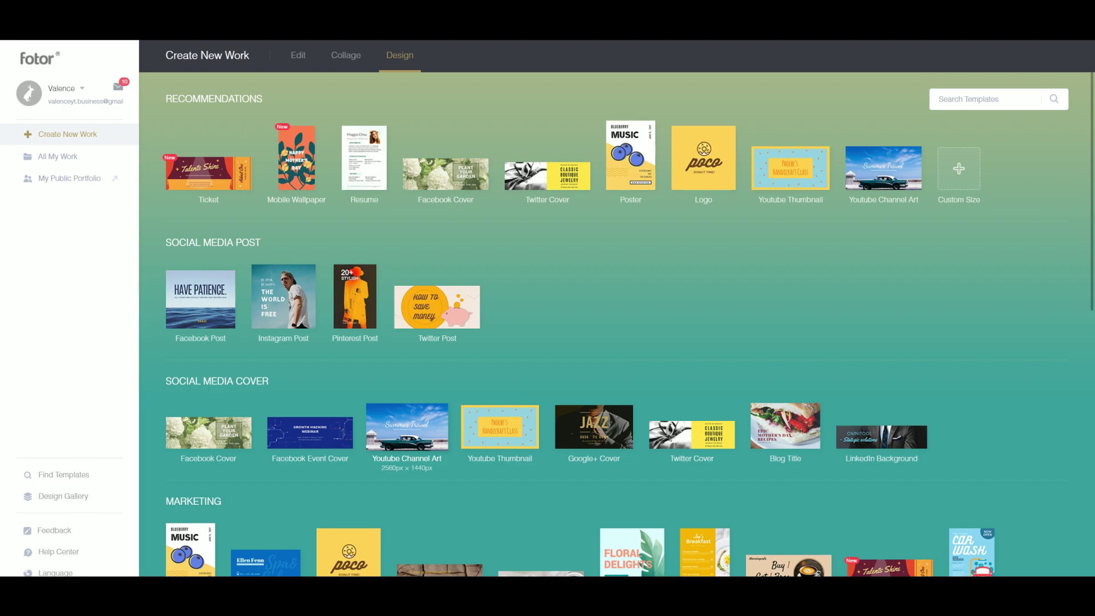
left_click(407, 428)
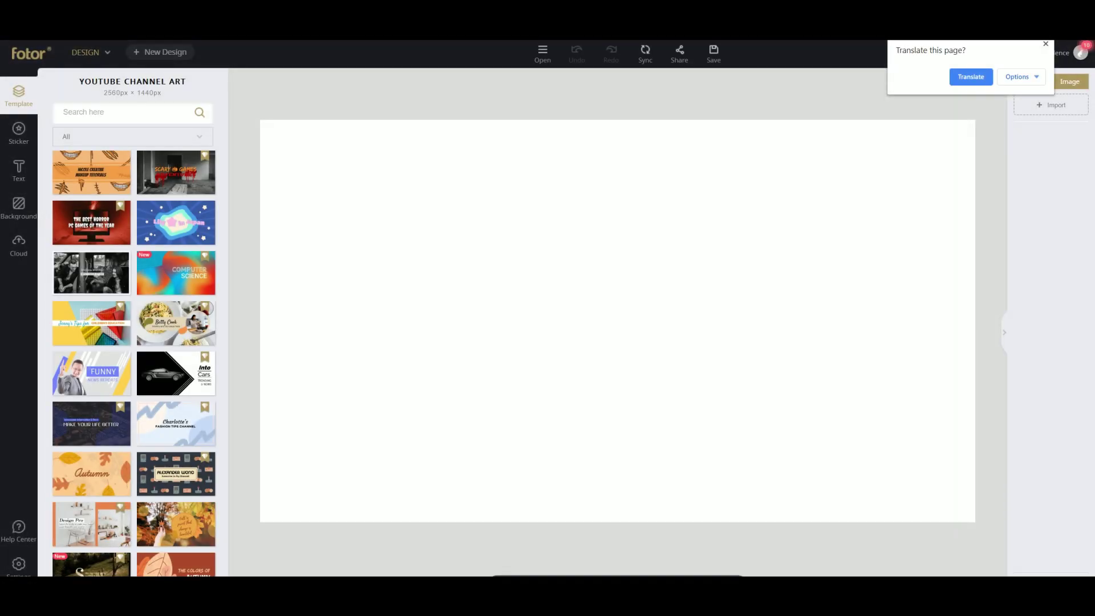
left_click(1046, 44)
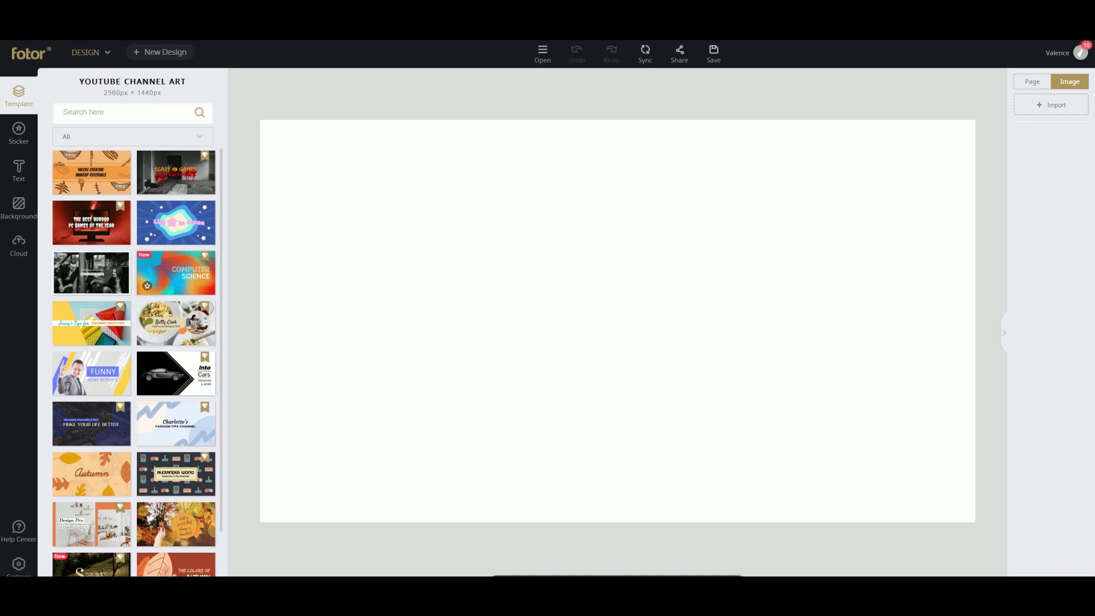
Browse the channel art templates and apply the "Scary Games Adventures" one to the blank canvas
scroll(134, 362, "down", 5)
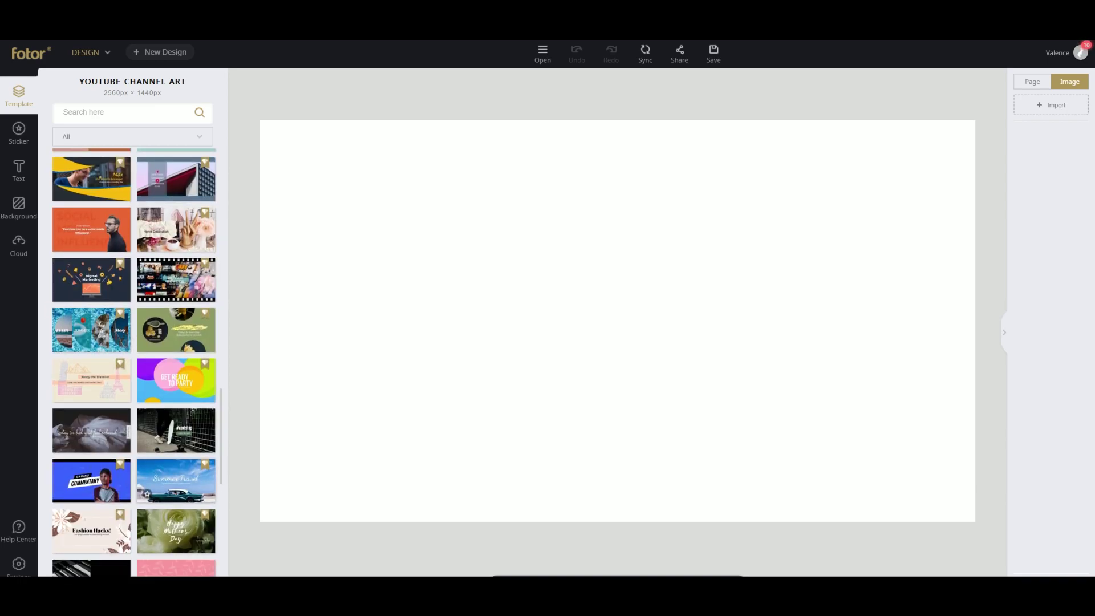
scroll(135, 363, "down", 5)
scroll(134, 362, "down", 5)
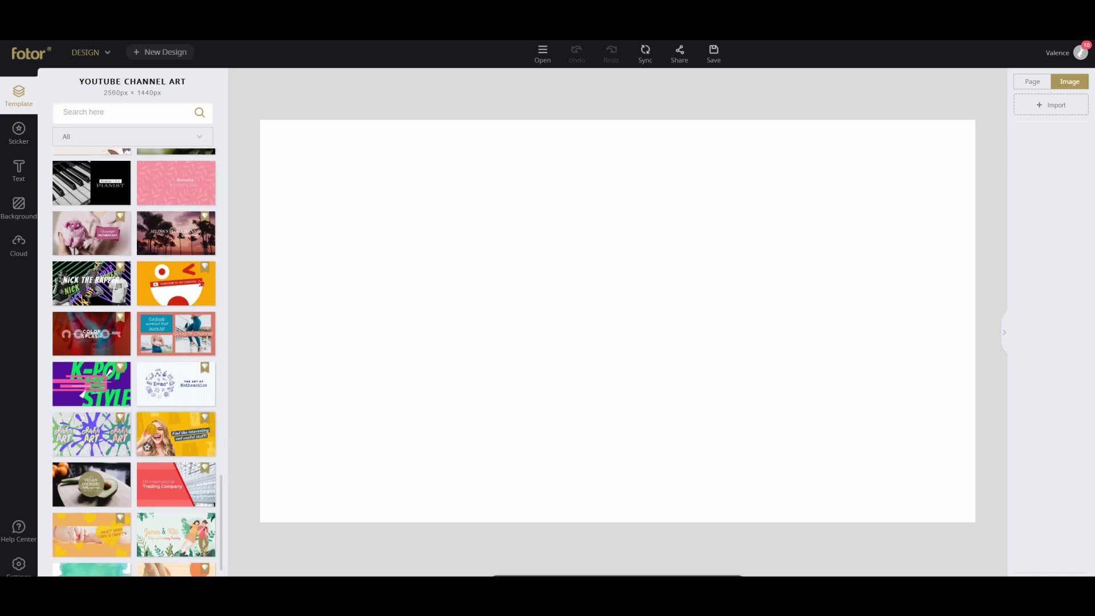
scroll(134, 362, "up", 15)
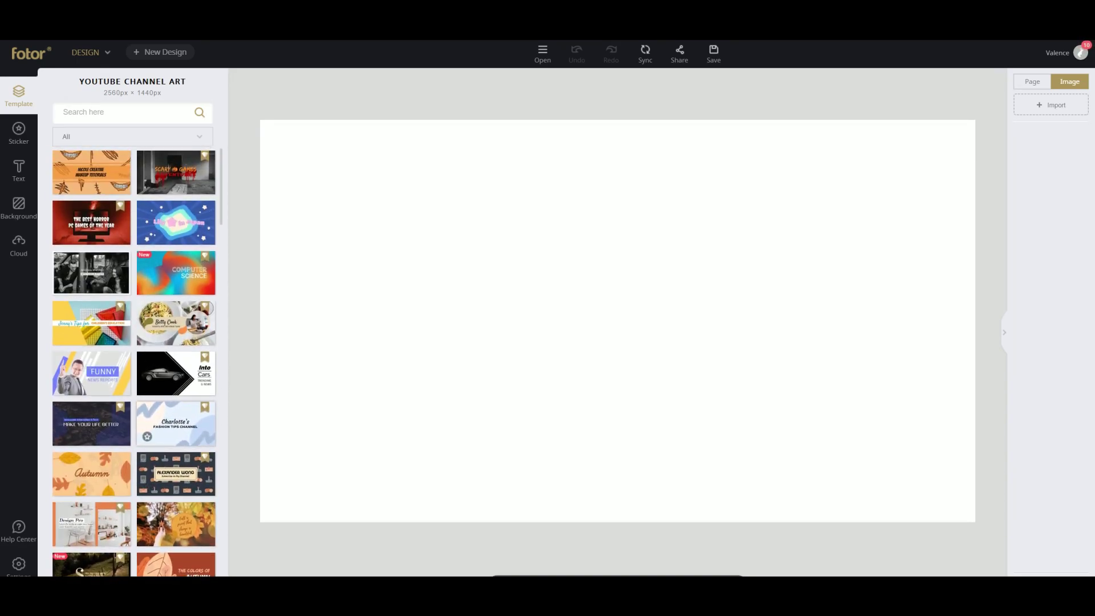
left_click(176, 172)
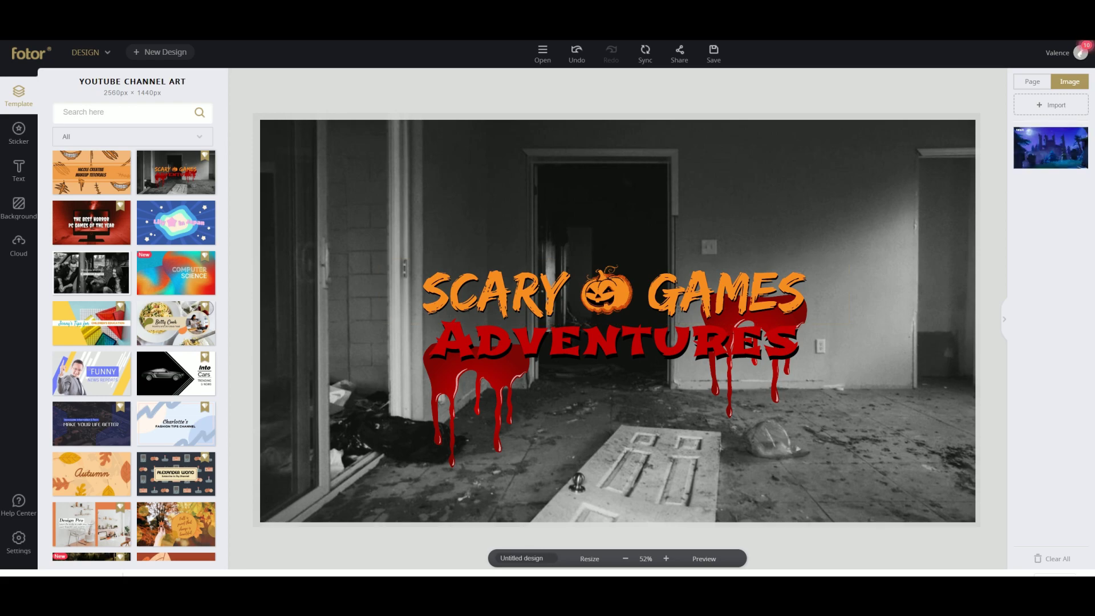
Add the imported Fortnite castle image to the canvas and layer it directly above the template's background photo
left_click(1051, 147)
left_click_drag(622, 340, 626, 314)
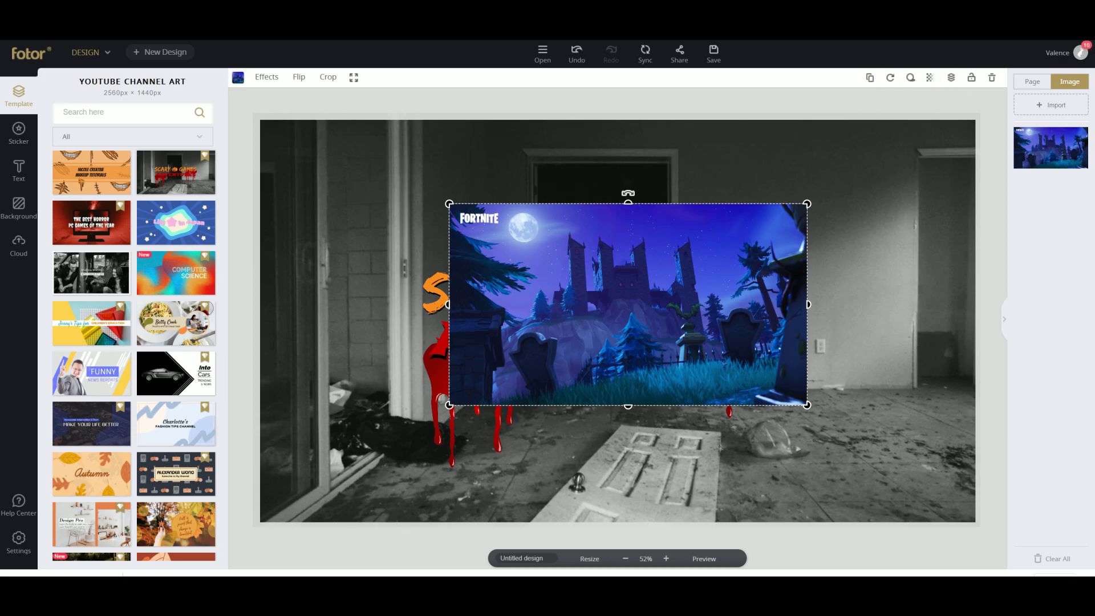
left_click(951, 78)
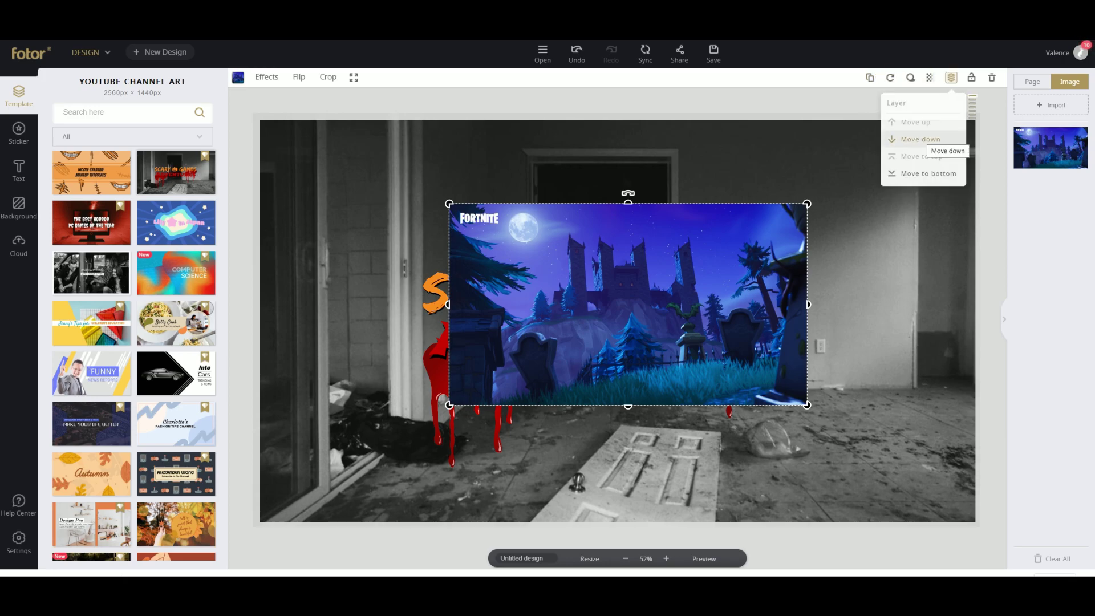
left_click(921, 139)
left_click(921, 140)
left_click(921, 140)
left_click(921, 139)
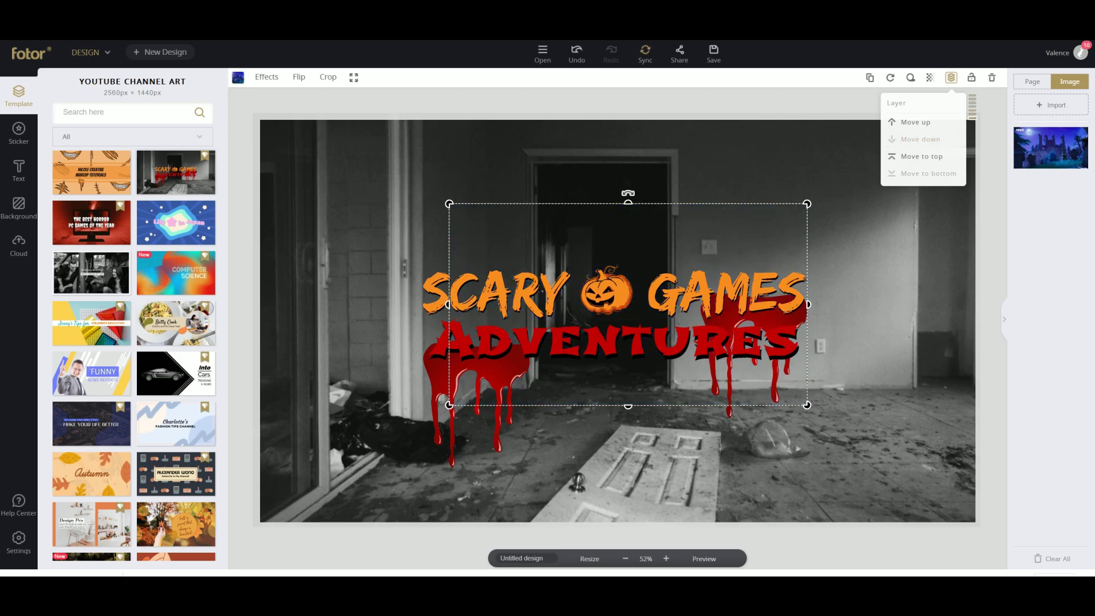
left_click(916, 122)
Move and enlarge the Fortnite image until it covers the whole canvas with its Fortnite logo outside the visible area
left_click_drag(634, 251, 441, 164)
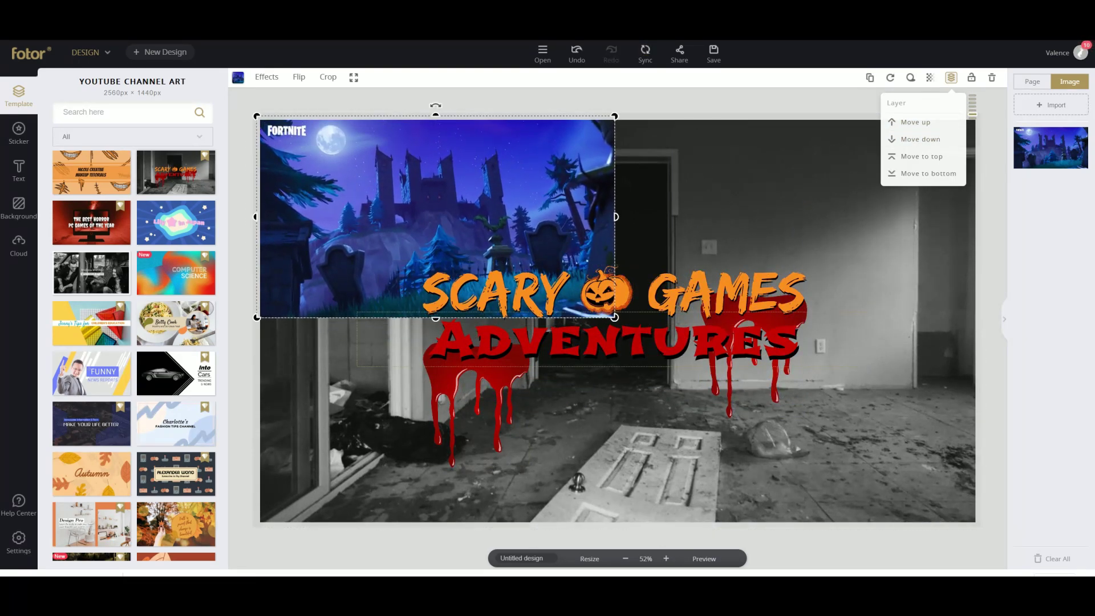
left_click_drag(615, 317, 983, 525)
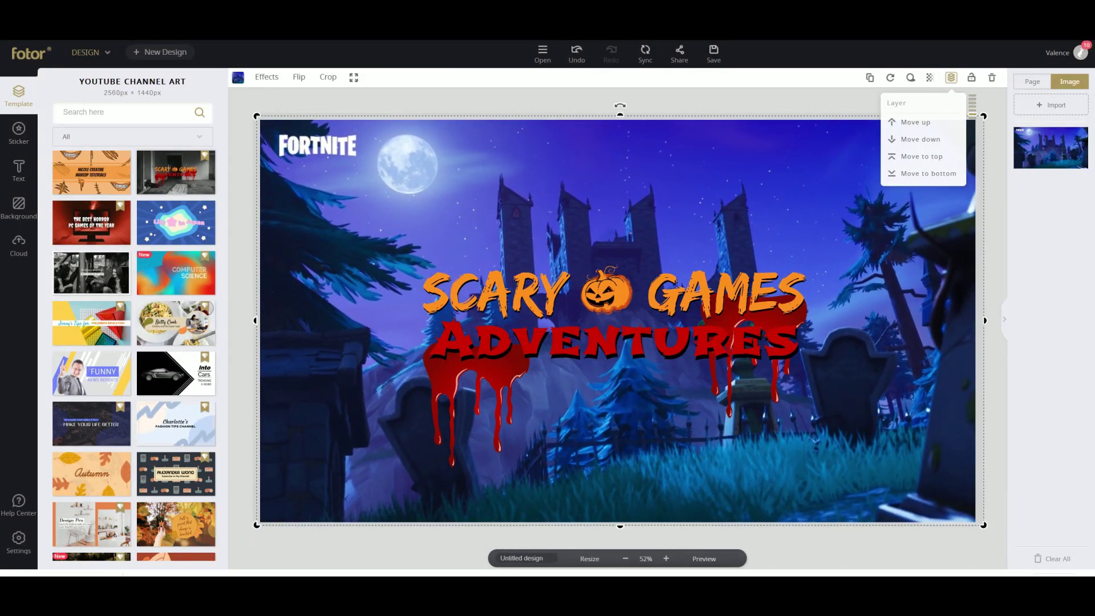
left_click_drag(257, 116, 164, 64)
left_click_drag(365, 228, 378, 231)
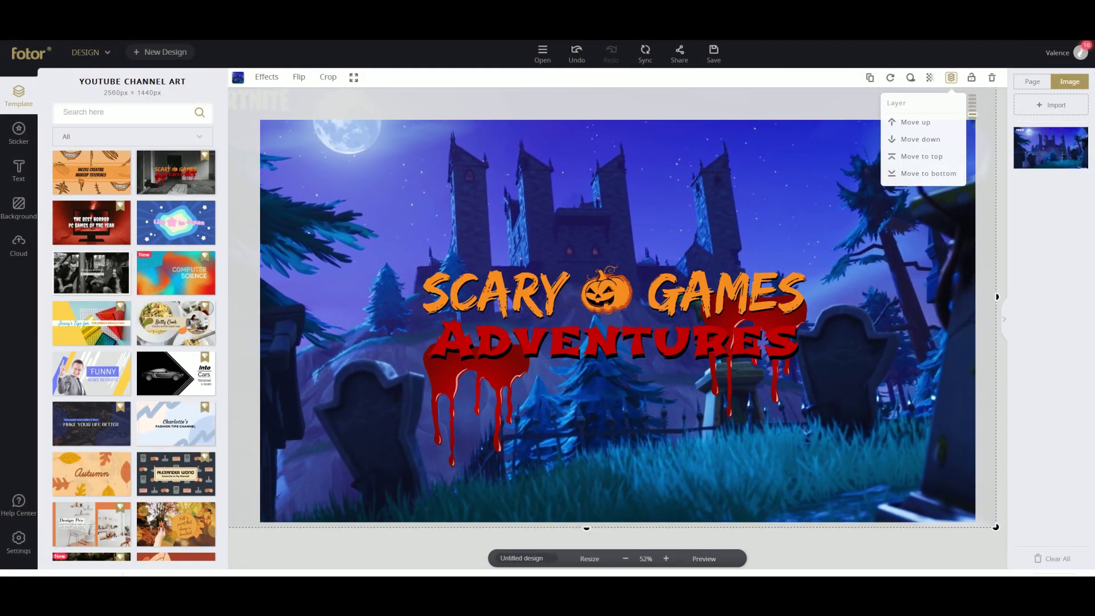
left_click(951, 77)
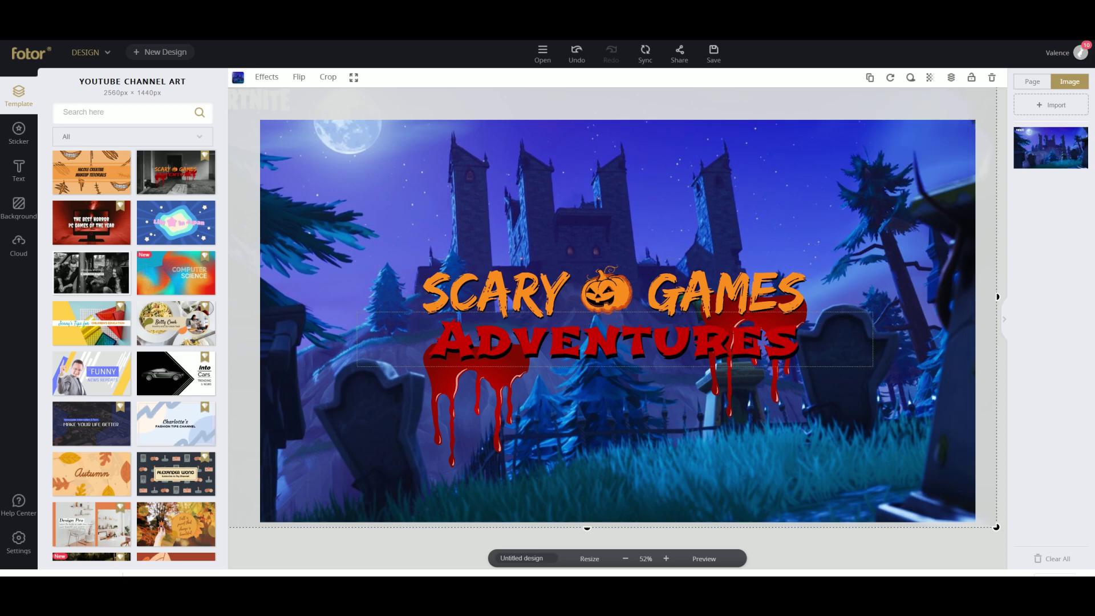
Replace the "SCARY GAMES" headline with "VALENCE" and move the pumpkin to just after the word
left_click(682, 294)
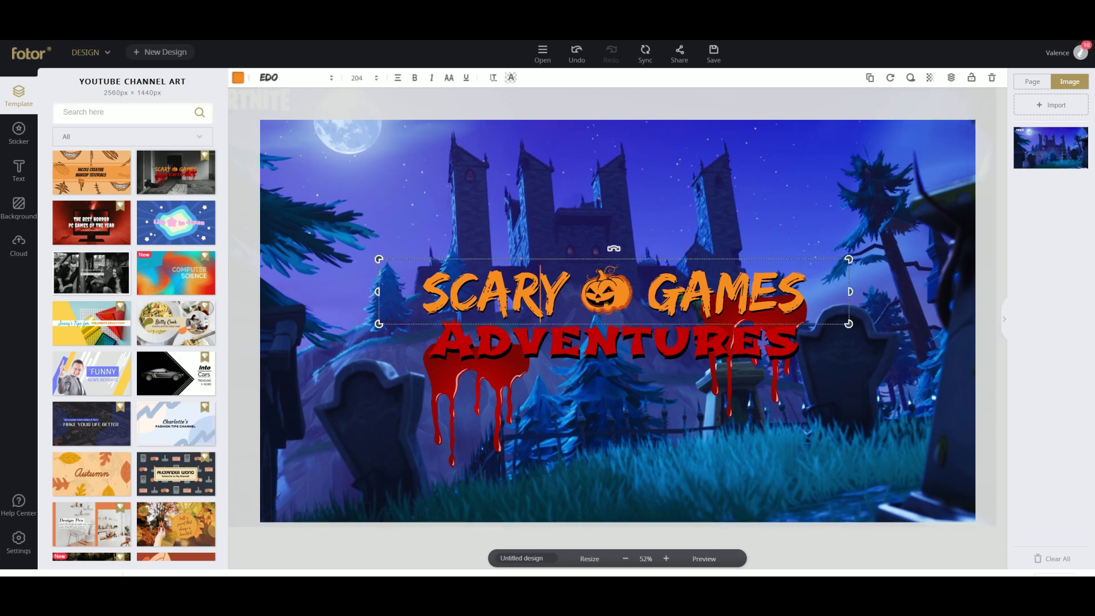
double_click(540, 291)
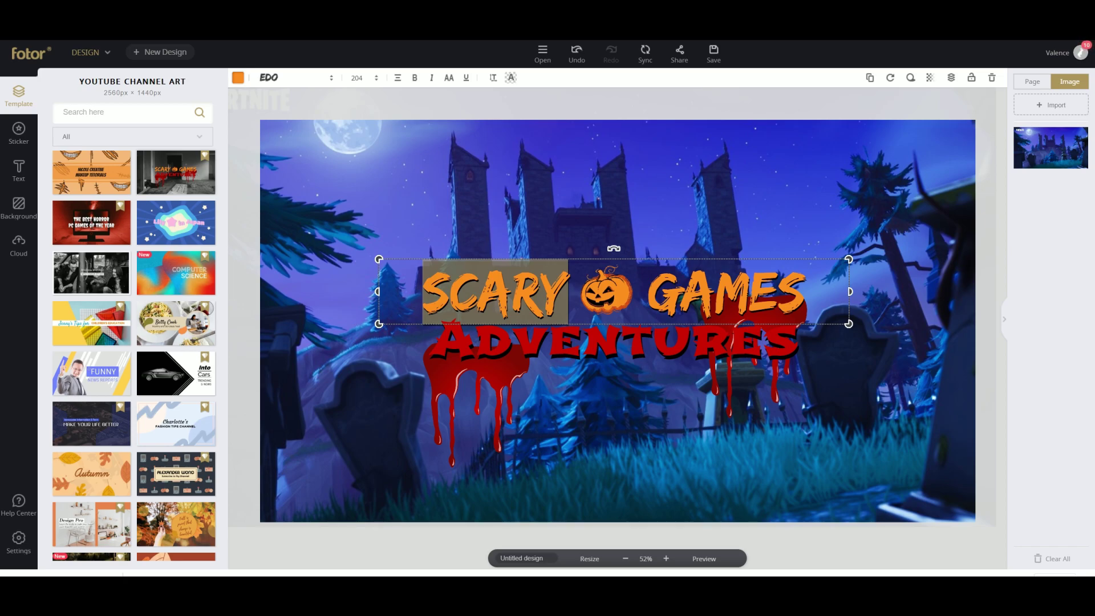
type("VALEN")
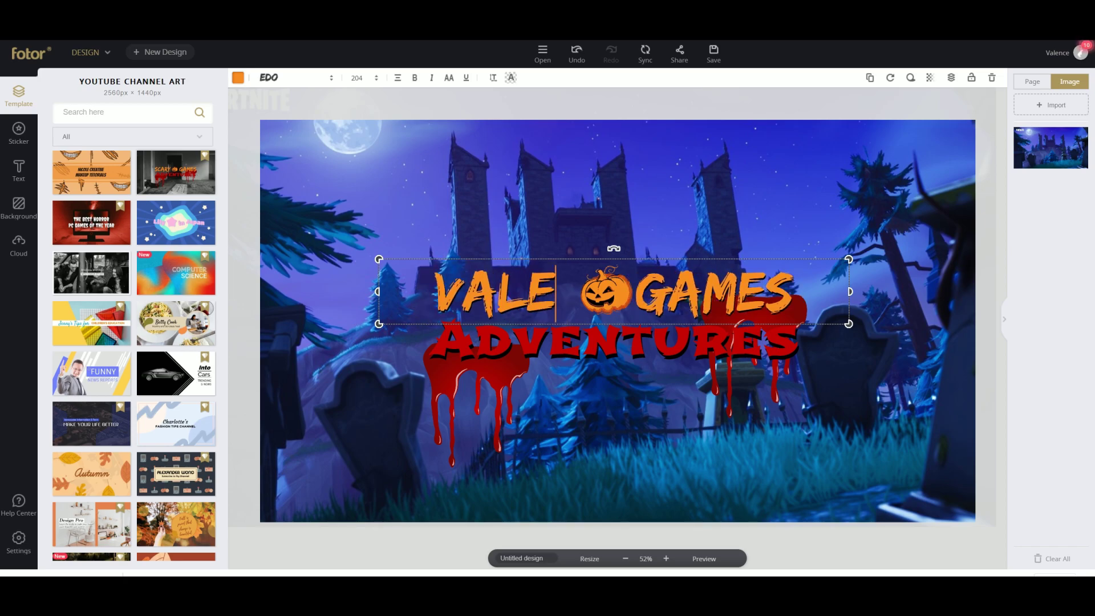
type("CE")
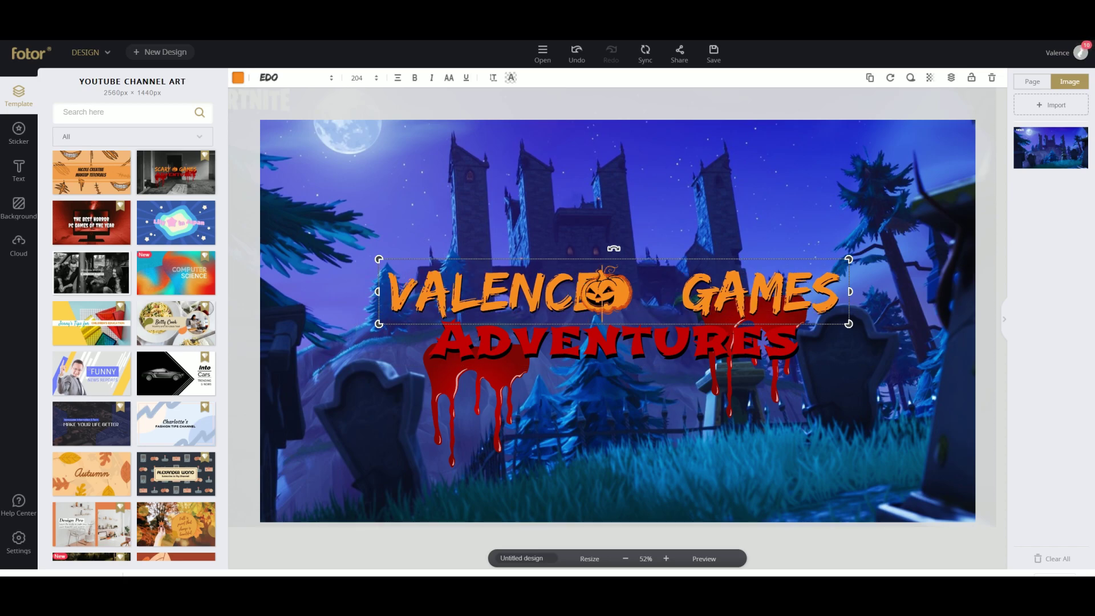
left_click_drag(683, 292, 841, 292)
key("BackSpace")
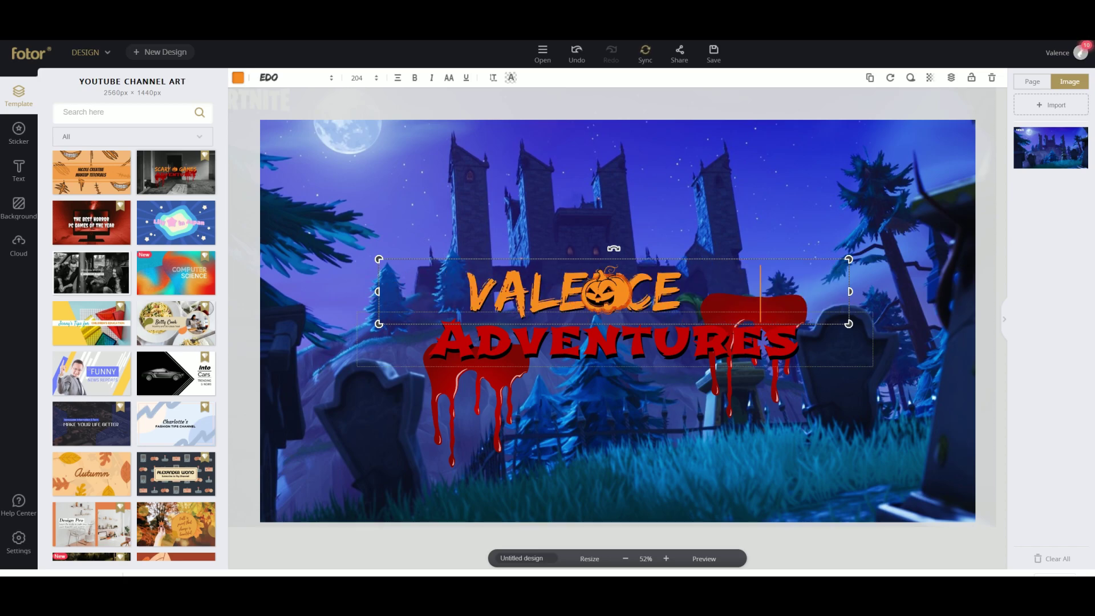
left_click_drag(607, 290, 723, 282)
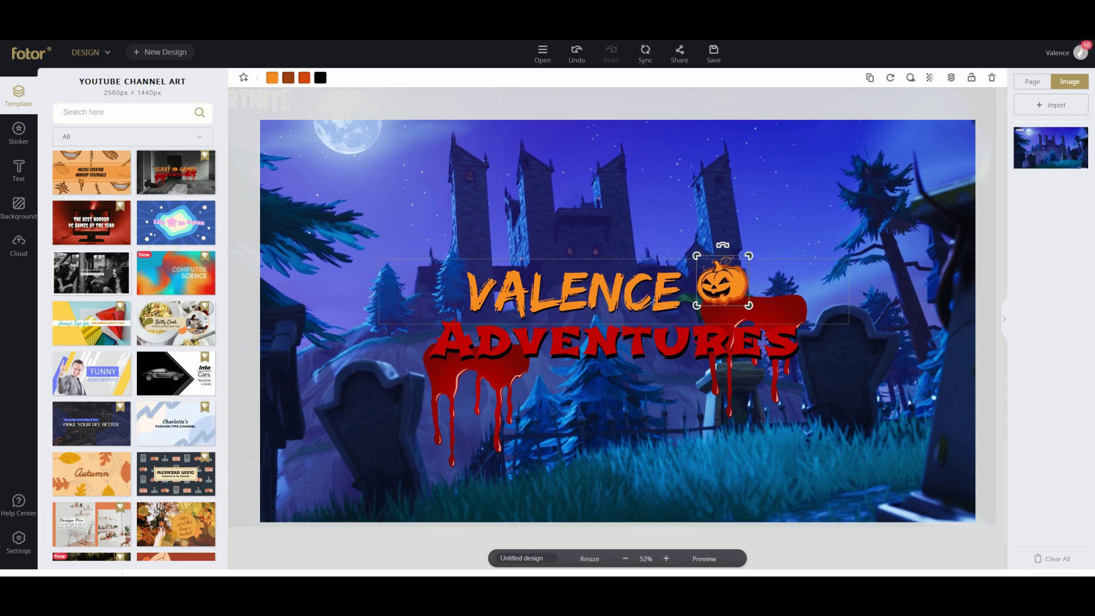
Replace the "Adventures" text with "USE CODE VALENCE" and widen its text box so it fits on one line
left_click(790, 342)
left_click_drag(800, 343, 431, 339)
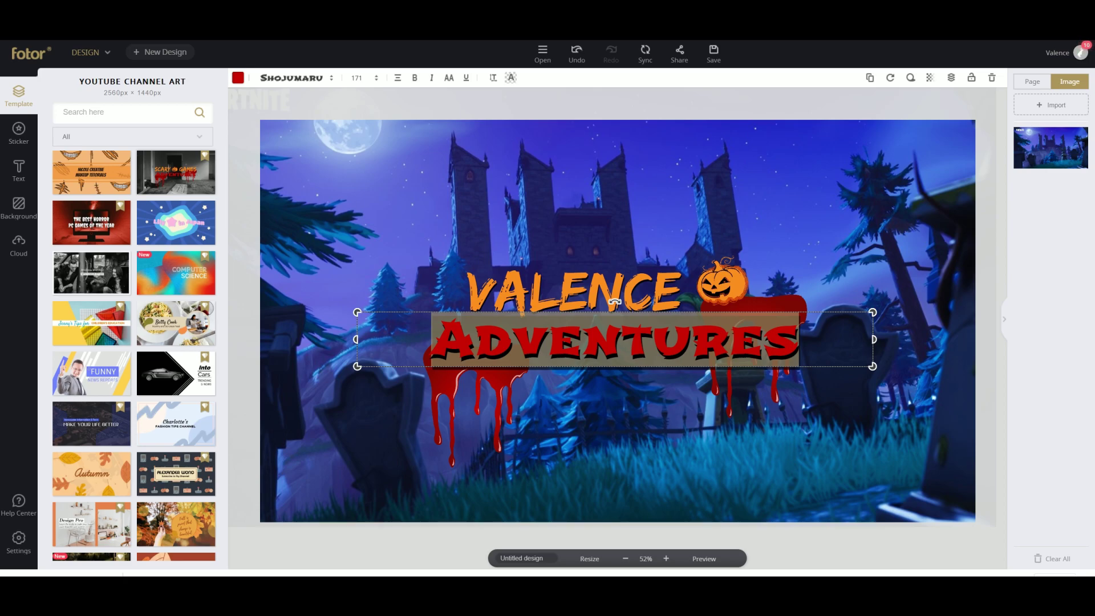
type("USE CODE")
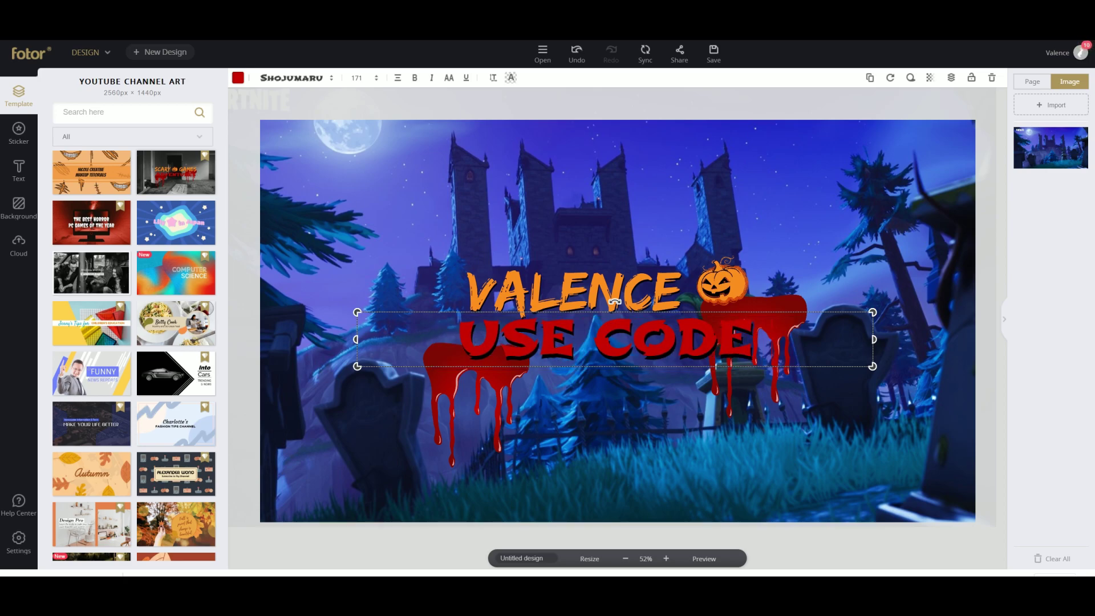
type(" VALENCE")
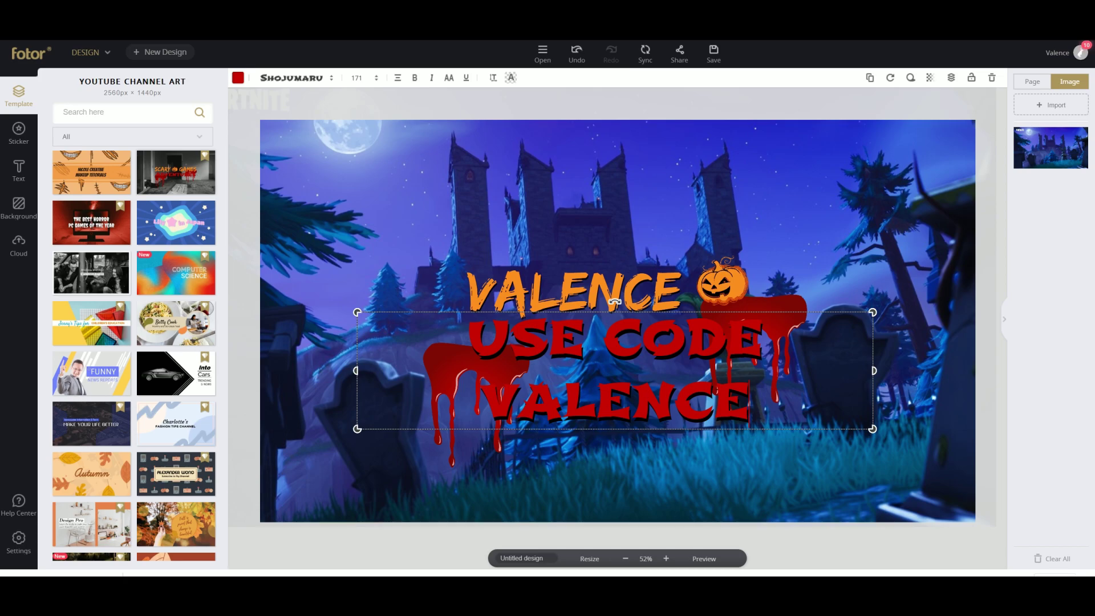
left_click_drag(874, 370, 971, 371)
Set the font size of the whole "USE CODE VALENCE" text to 54
key("ctrl+a")
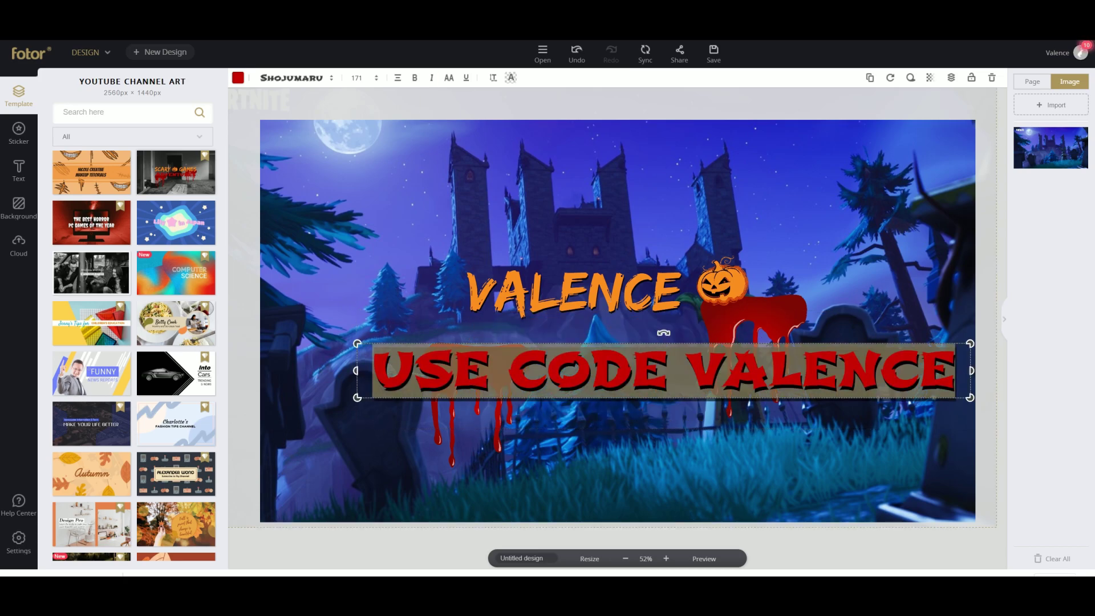
left_click(365, 78)
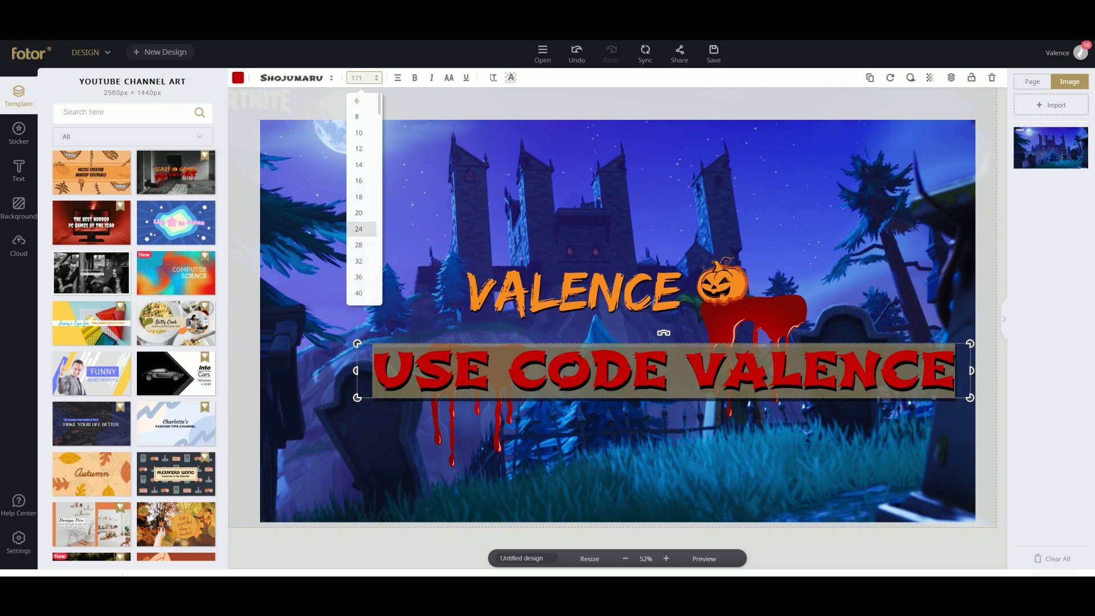
left_click(358, 213)
left_click(359, 229)
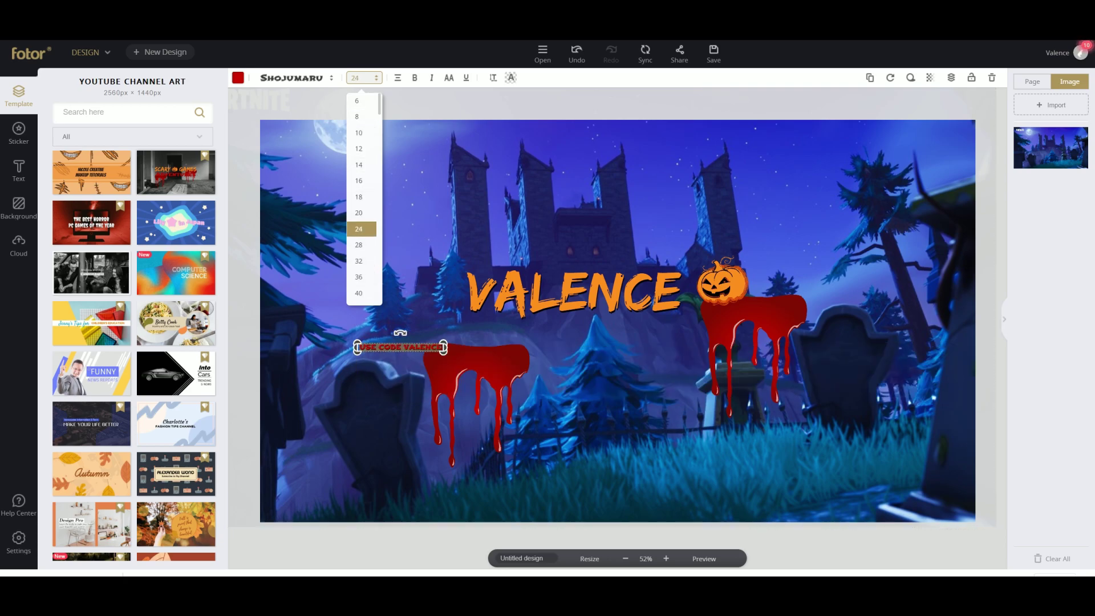
left_click(359, 261)
left_click(358, 278)
left_click(359, 294)
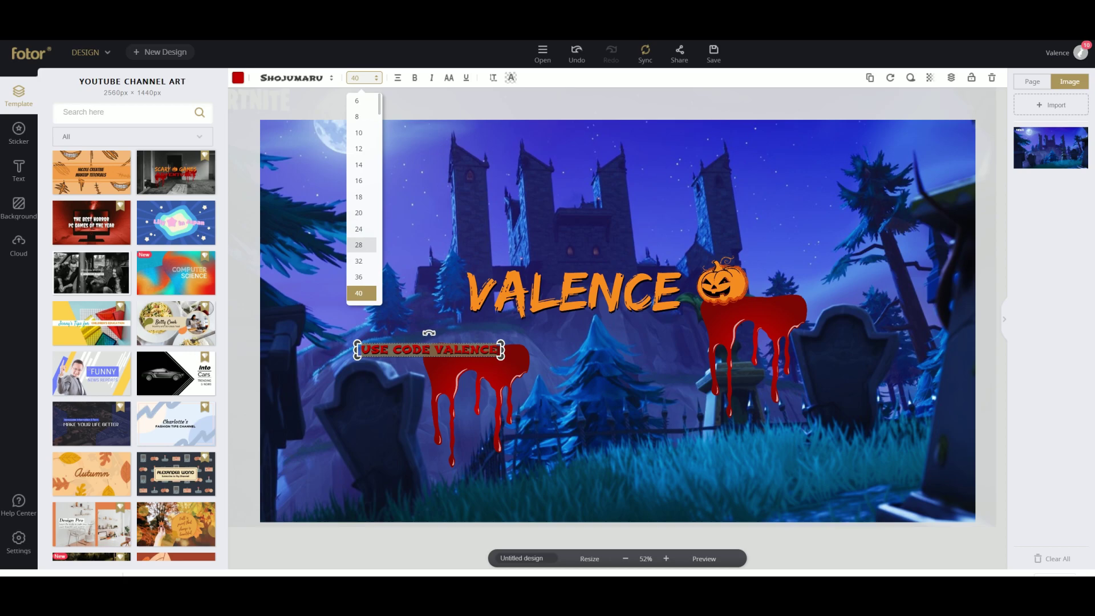
scroll(359, 260, "down", 1)
left_click(359, 259)
left_click(359, 274)
scroll(359, 228, "down", 2)
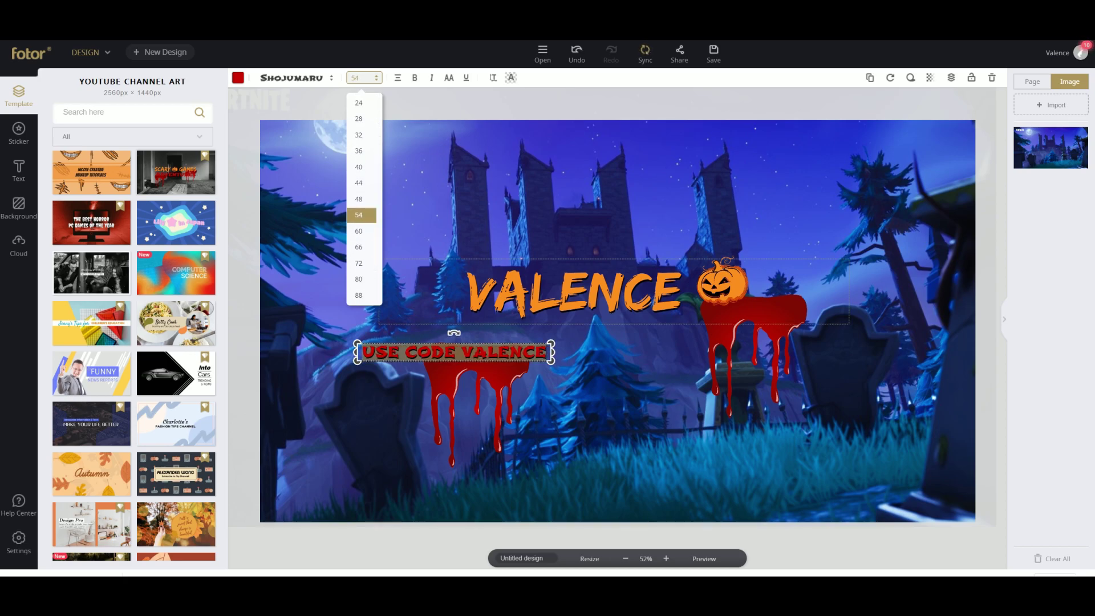
left_click(423, 308)
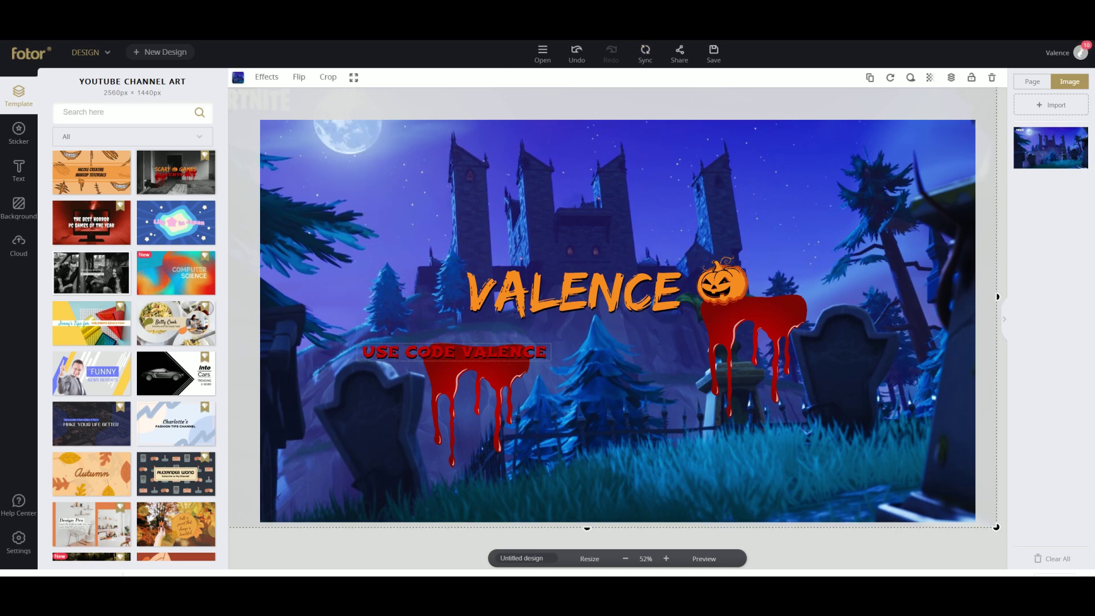
Try the 3Dumb font on the whole "USE CODE VALENCE" text
left_click(430, 353)
double_click(431, 352)
key("ctrl+a")
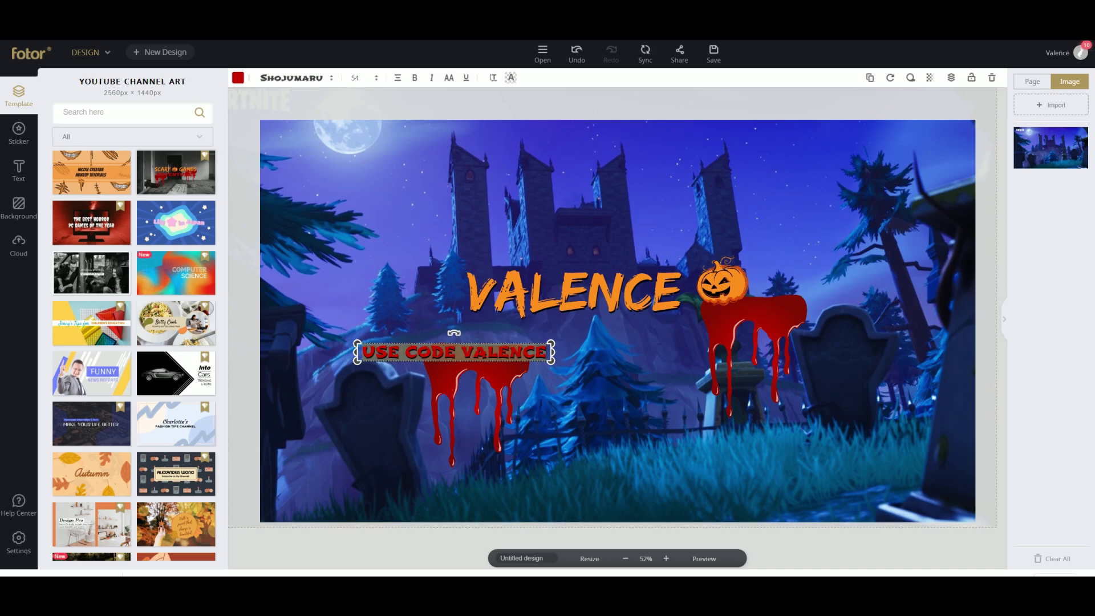
left_click(292, 78)
scroll(297, 123, "down", 3)
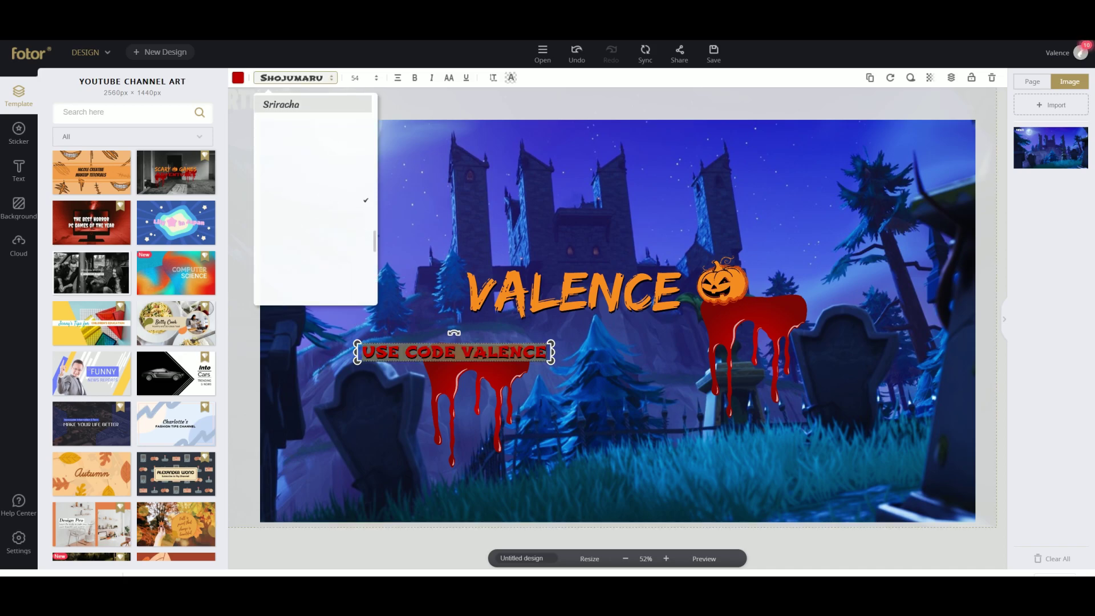
scroll(313, 206, "up", 5)
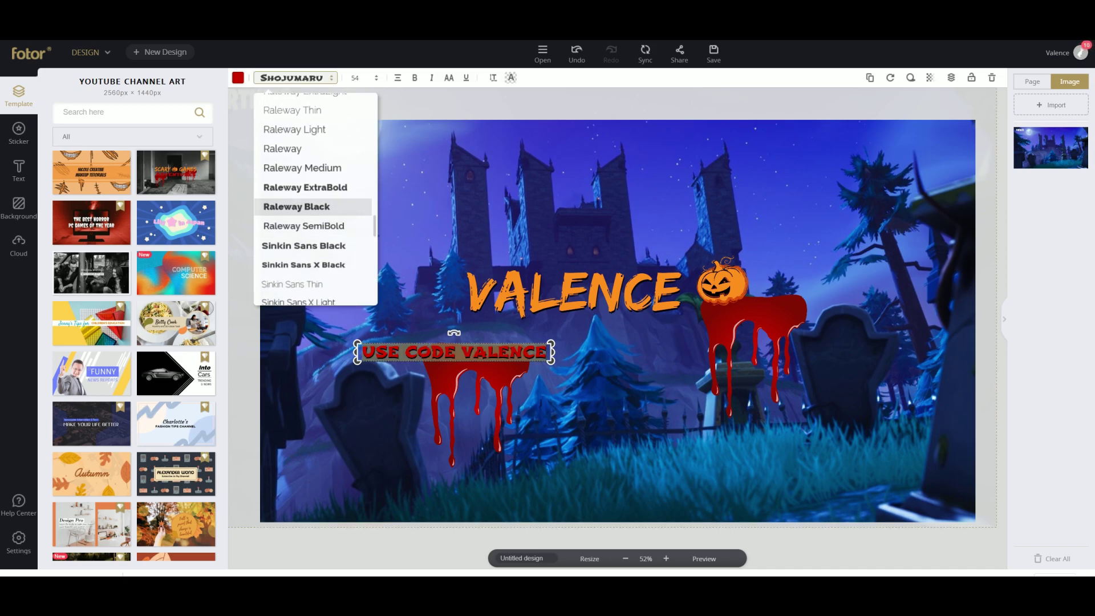
scroll(314, 207, "down", 4)
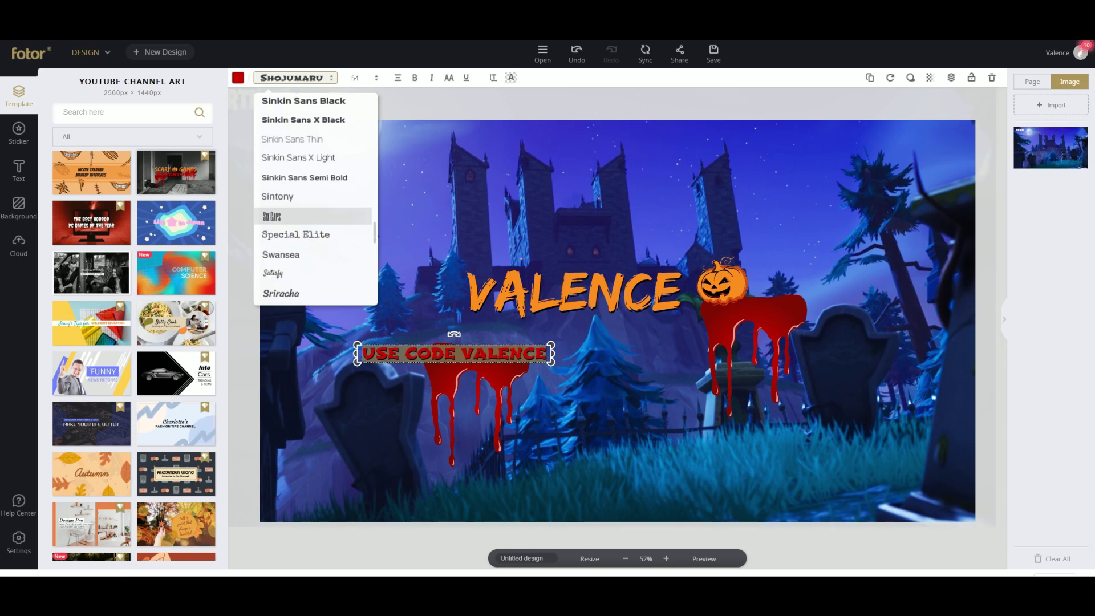
scroll(314, 207, "down", 1)
scroll(314, 275, "down", 2)
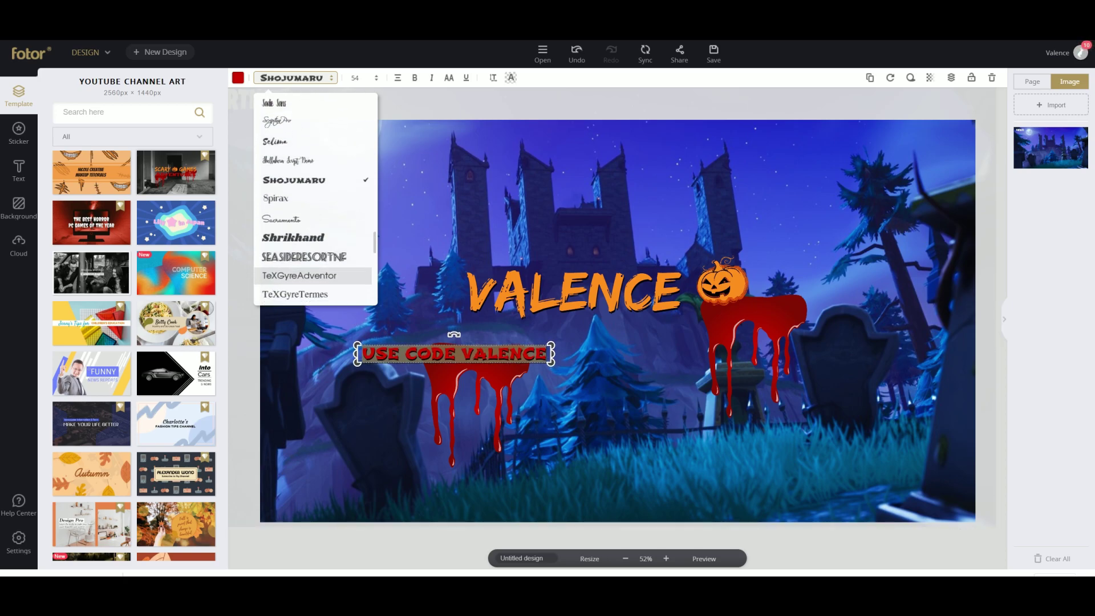
scroll(314, 239, "down", 1)
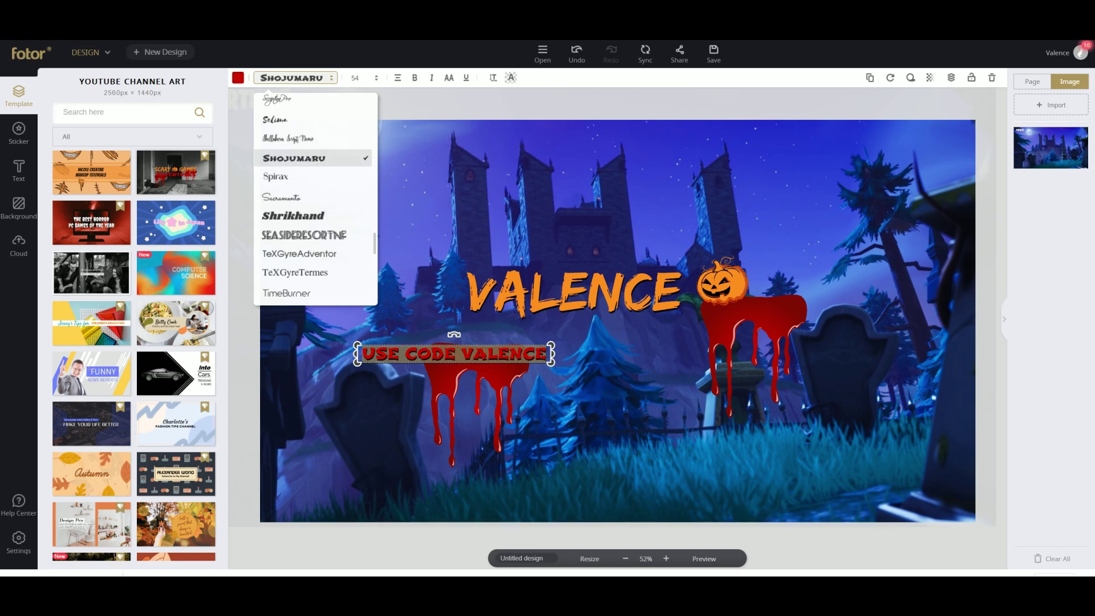
scroll(313, 204, "down", 5)
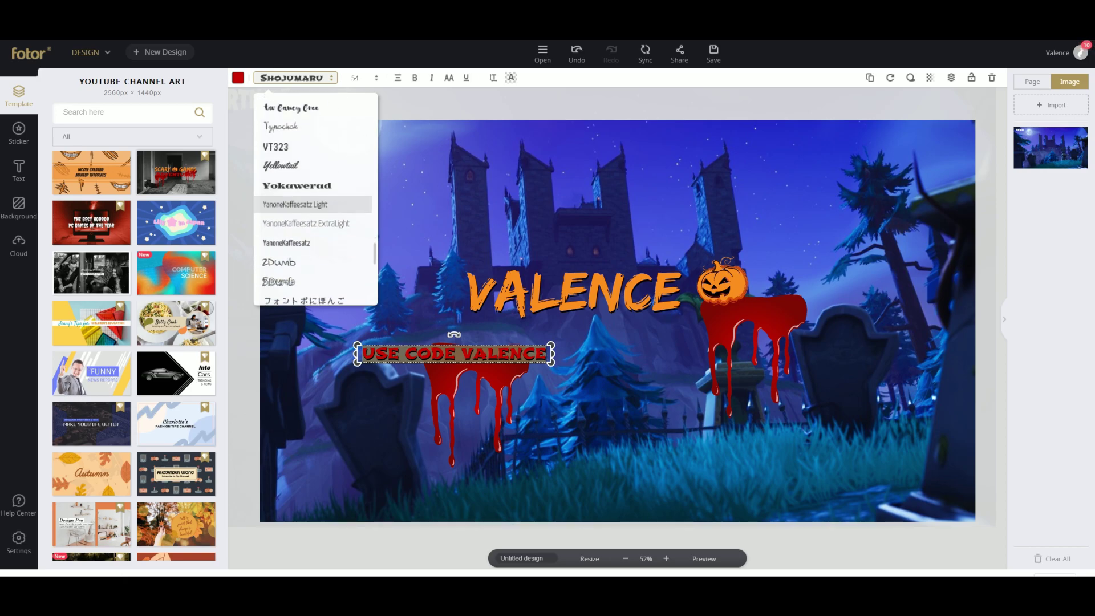
scroll(314, 204, "down", 2)
scroll(314, 229, "down", 2)
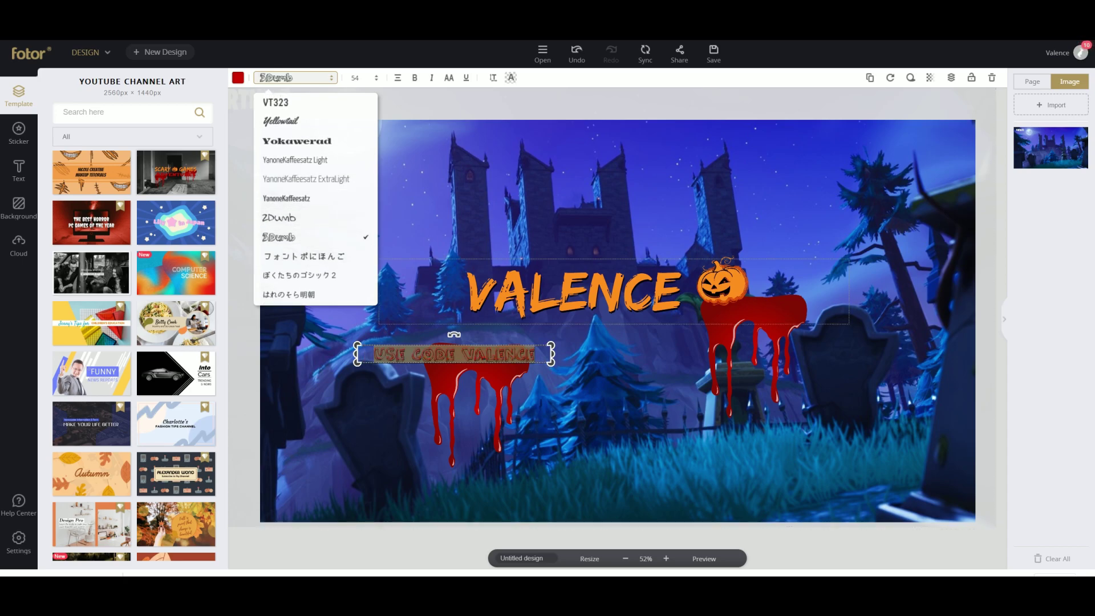
Try the Shrikhand, Six Caps and Sinkin Sans Semi Bold fonts on the "USE CODE VALENCE" text
scroll(314, 228, "up", 3)
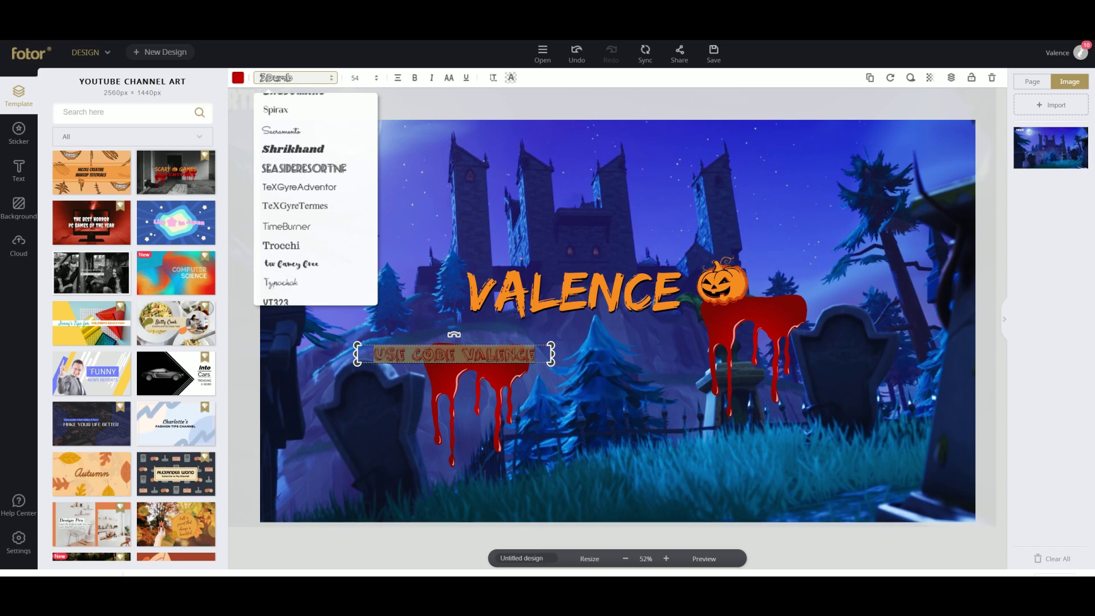
left_click(359, 281)
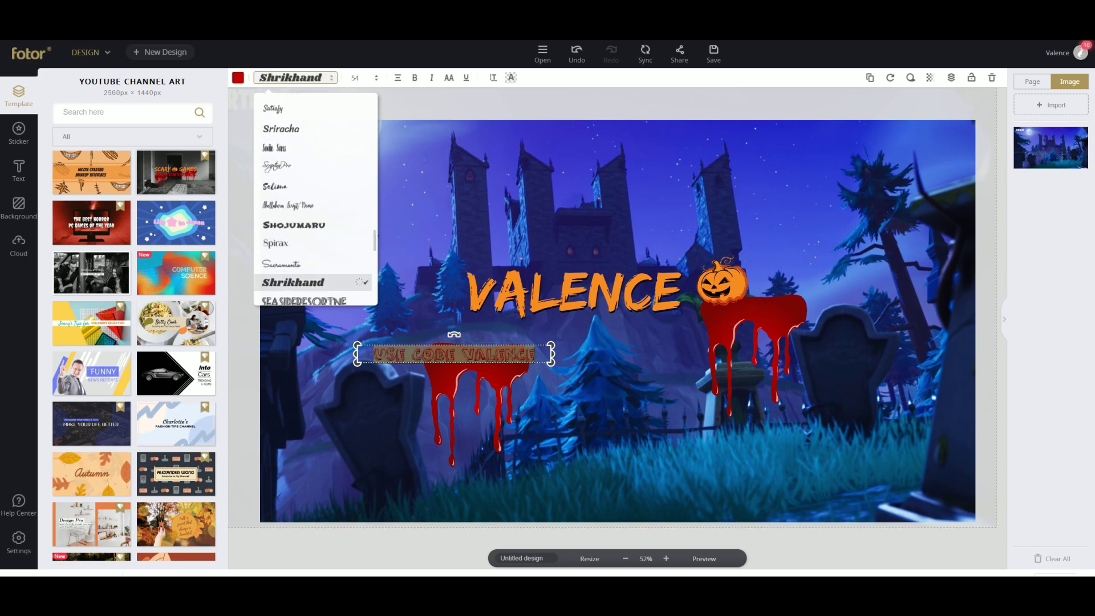
scroll(314, 231, "up", 5)
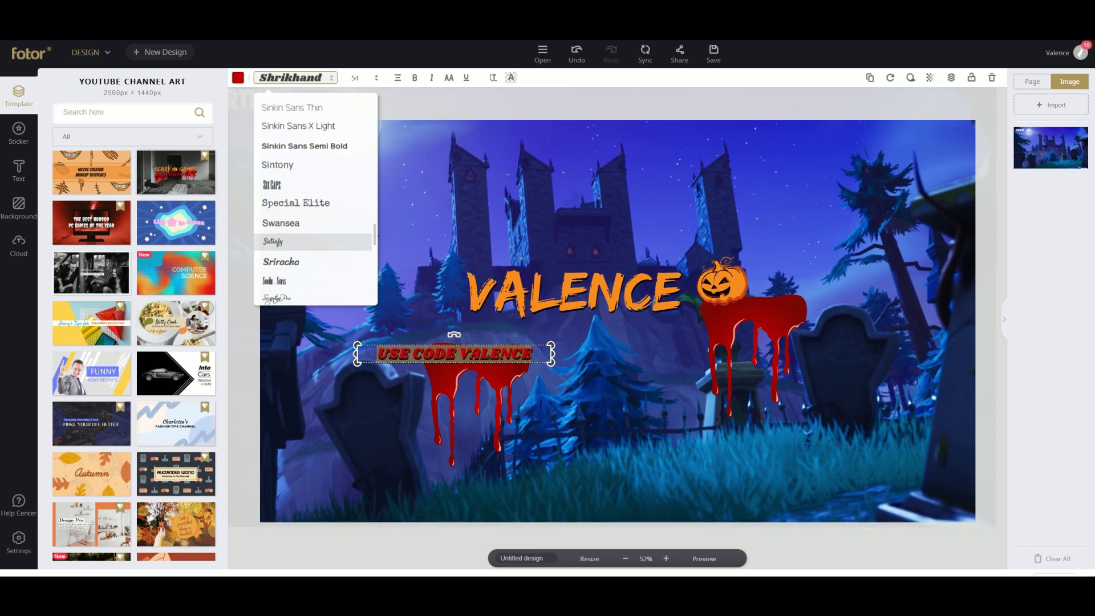
left_click(314, 252)
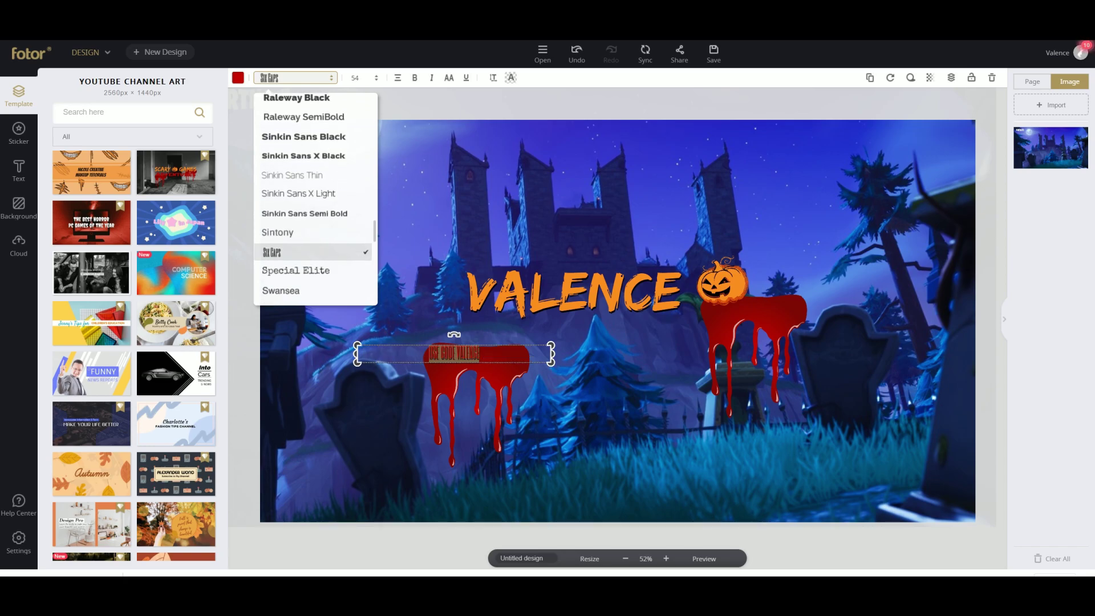
left_click(314, 213)
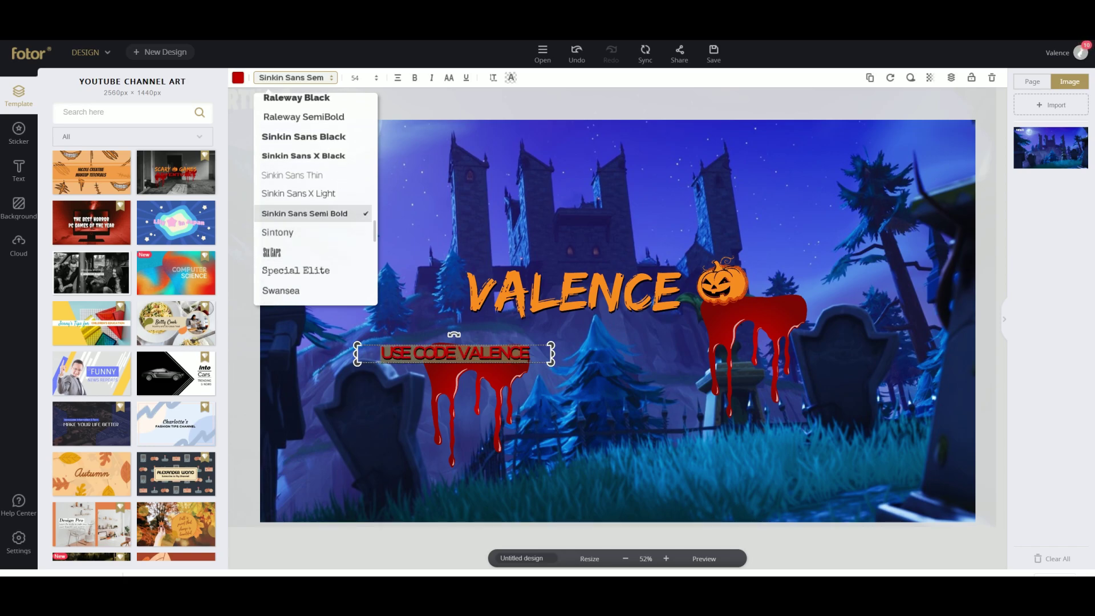
Try the Sinkin Sans X Black, Rock Salt and Potra fonts on the "USE CODE VALENCE" text
scroll(313, 223, "up", 2)
left_click(303, 222)
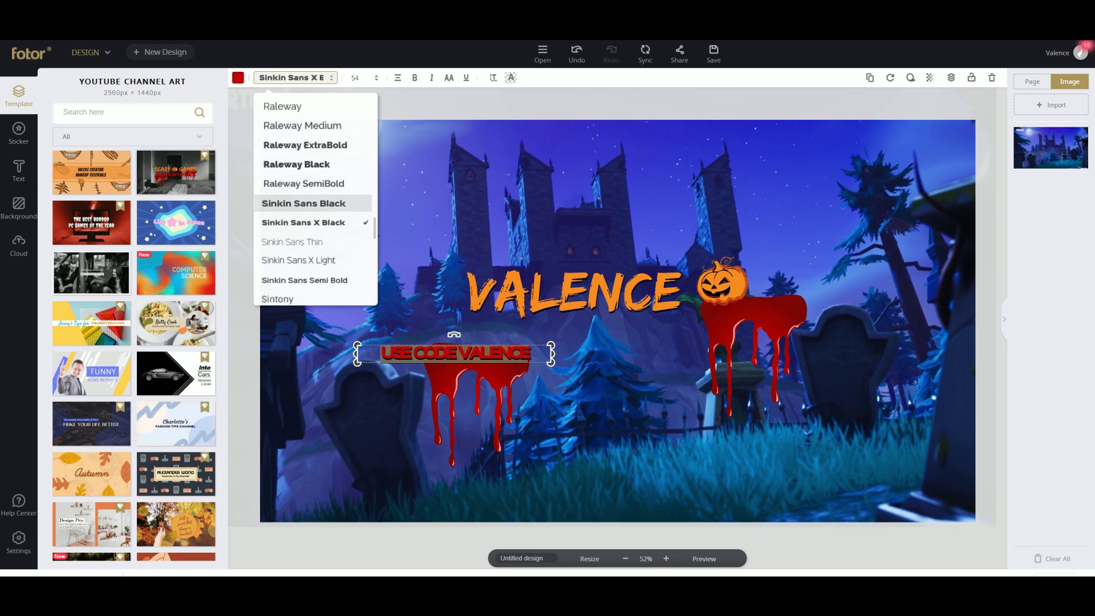
scroll(313, 203, "up", 6)
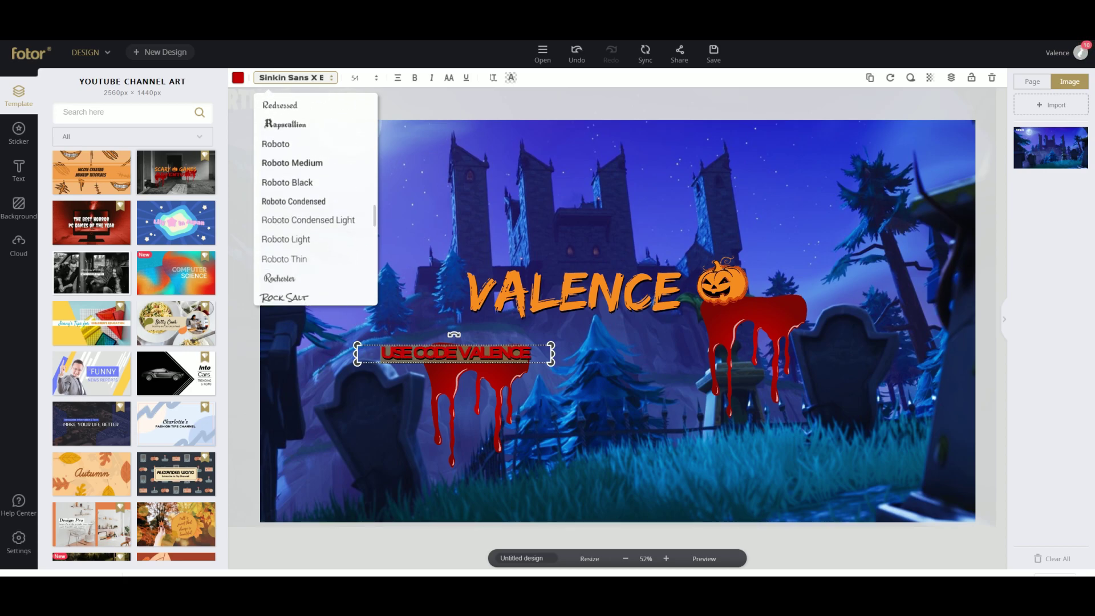
left_click(284, 297)
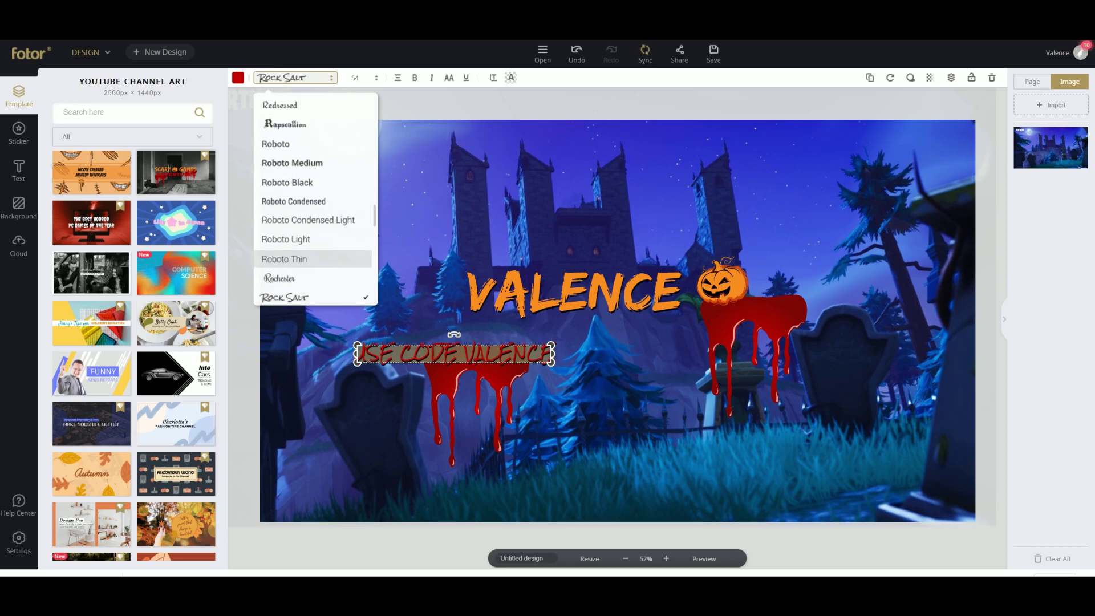
scroll(314, 238, "up", 5)
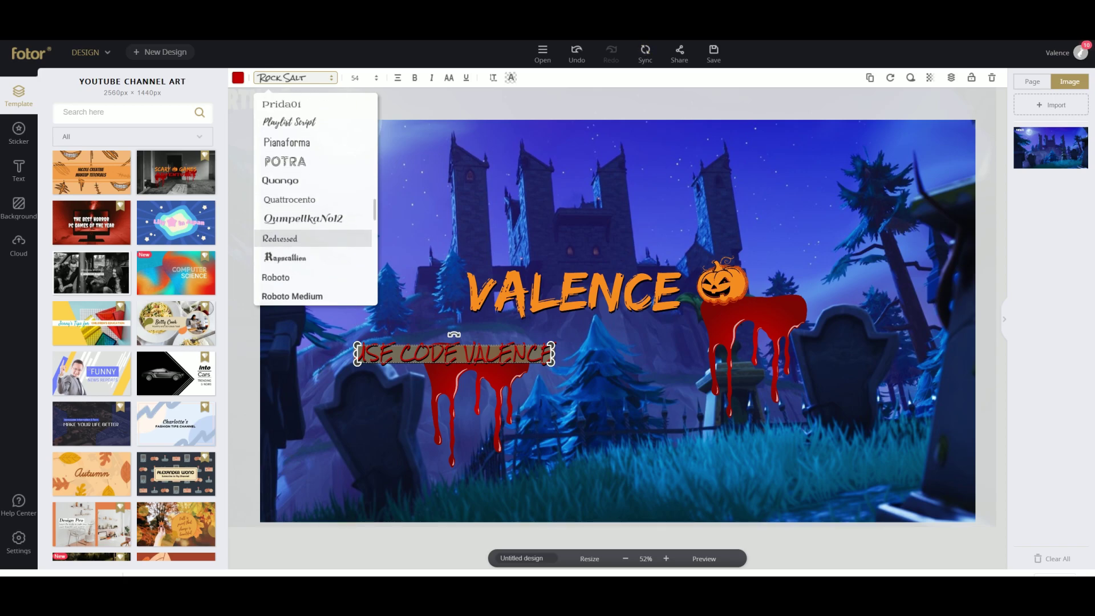
scroll(314, 239, "up", 3)
left_click(313, 228)
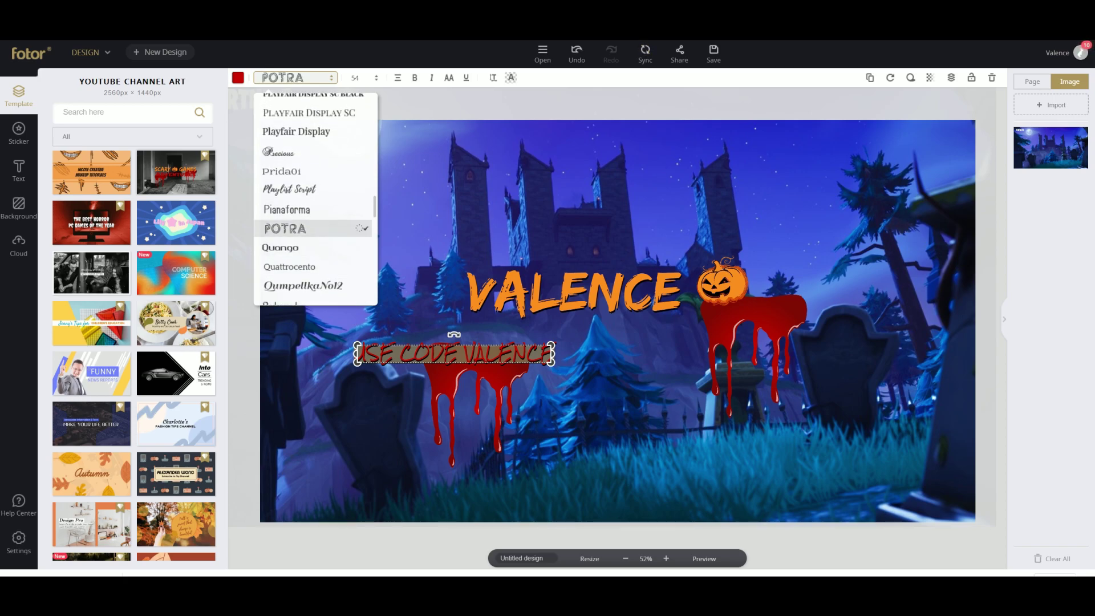
Set the "USE CODE VALENCE" text to the Pianaforma font and move it directly beneath the "VALENCE" headline
left_click(313, 210)
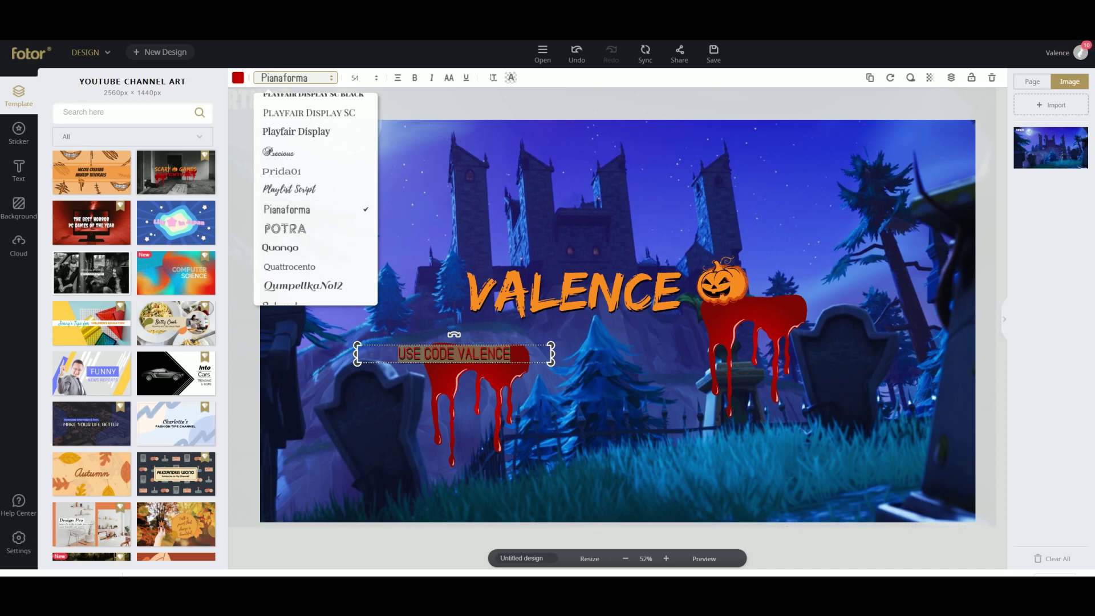
left_click(422, 308)
left_click(454, 354)
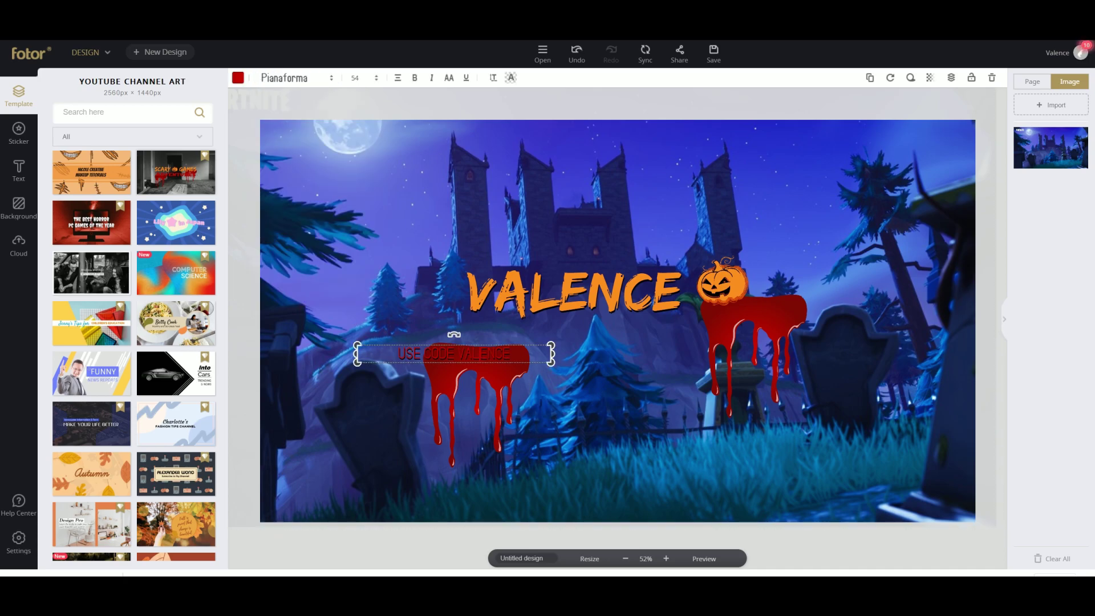
left_click_drag(454, 354, 587, 325)
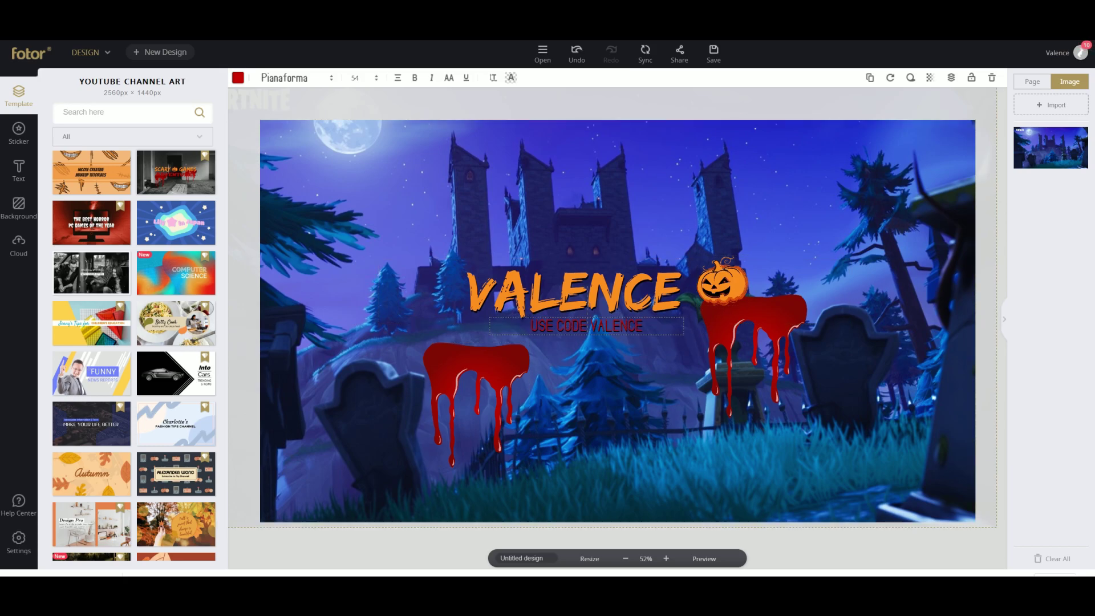
Move the left blood drip up to the start of the "VALENCE" headline and layer it behind the word
left_click(514, 365)
left_click(485, 361)
left_click_drag(485, 360, 510, 313)
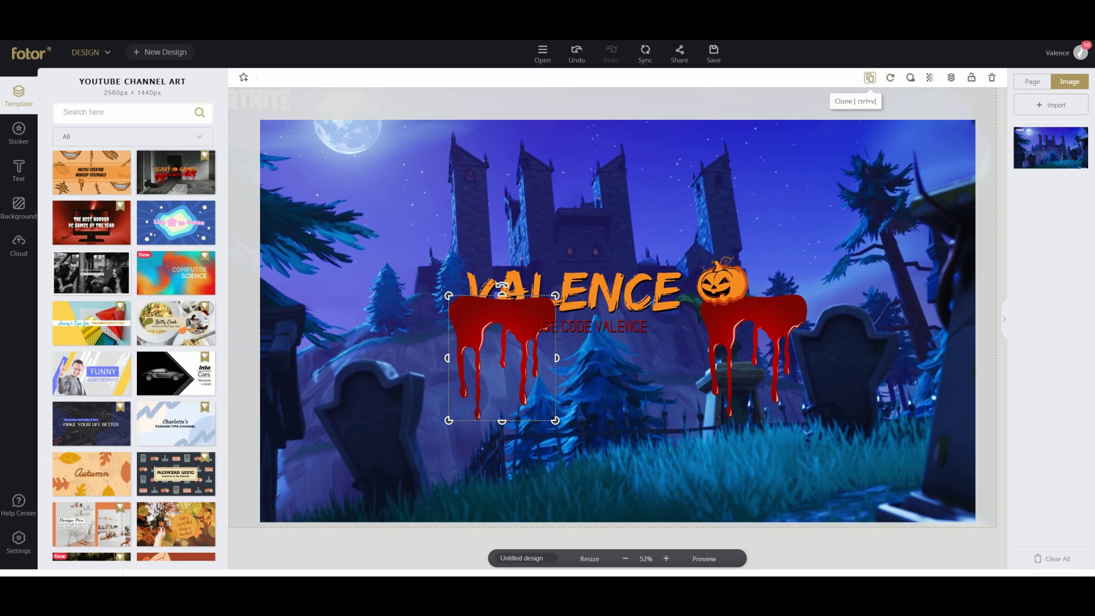
left_click(951, 78)
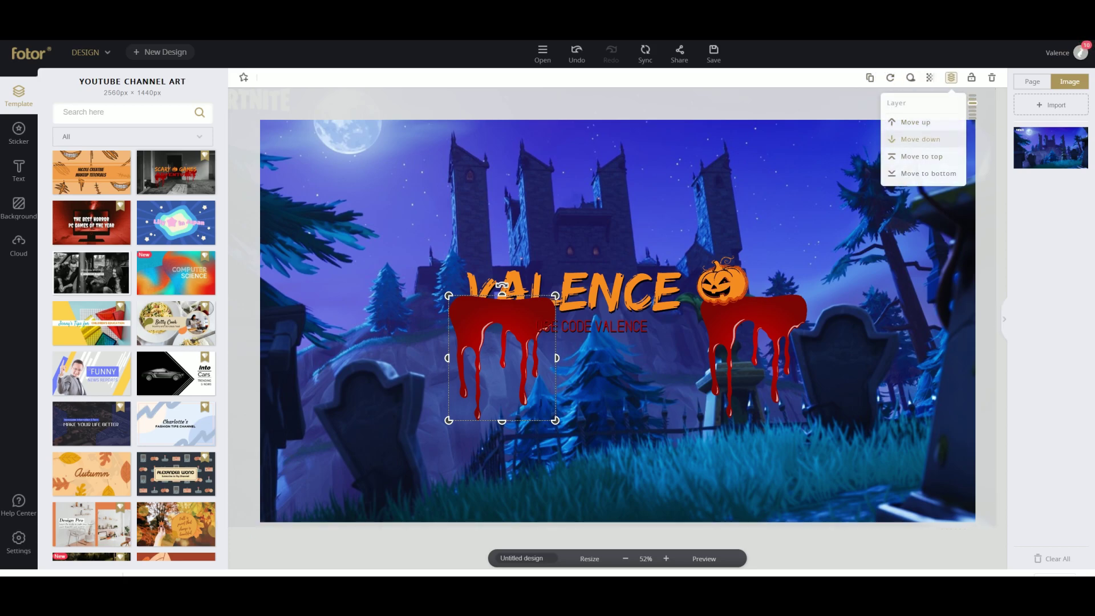
Nudge the "VALENCE" headline slightly upward and move the right blood drip behind the end of the headline and the pumpkin
left_click_drag(618, 295, 622, 292)
left_click_drag(767, 308, 723, 297)
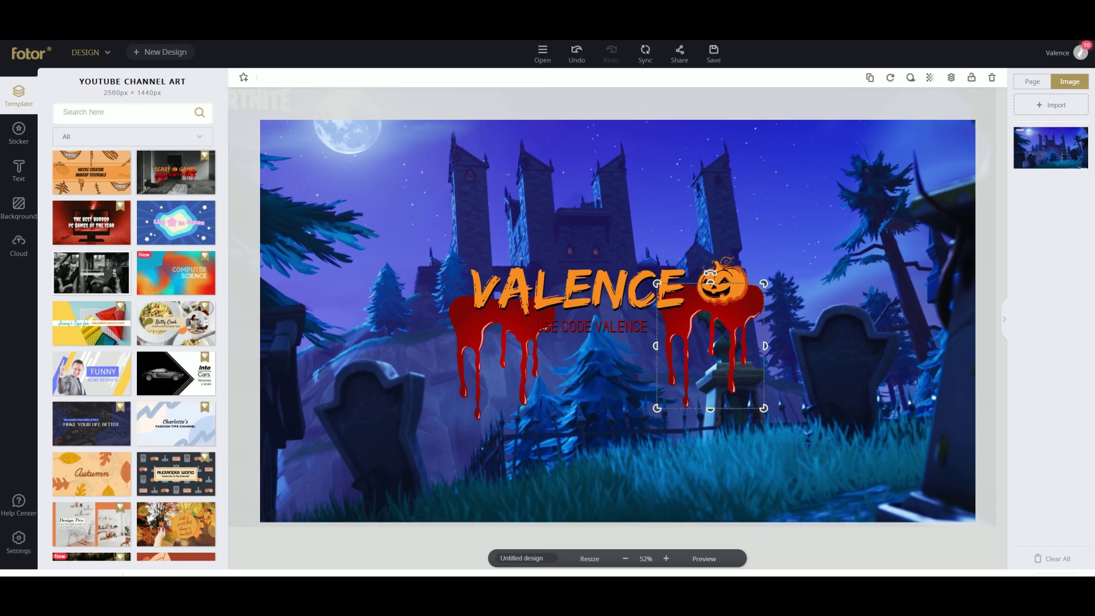
left_click(793, 345)
Try the left blood drip at slightly different spots behind the "VALENCE" headline and delete it from the banner
left_click_drag(474, 325, 481, 297)
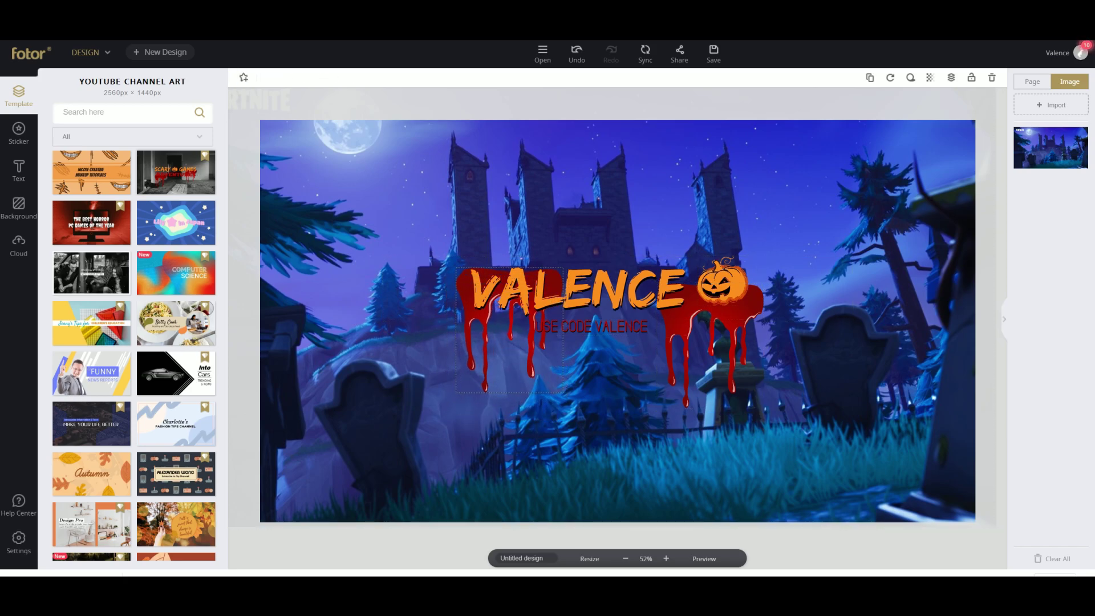
left_click(429, 341)
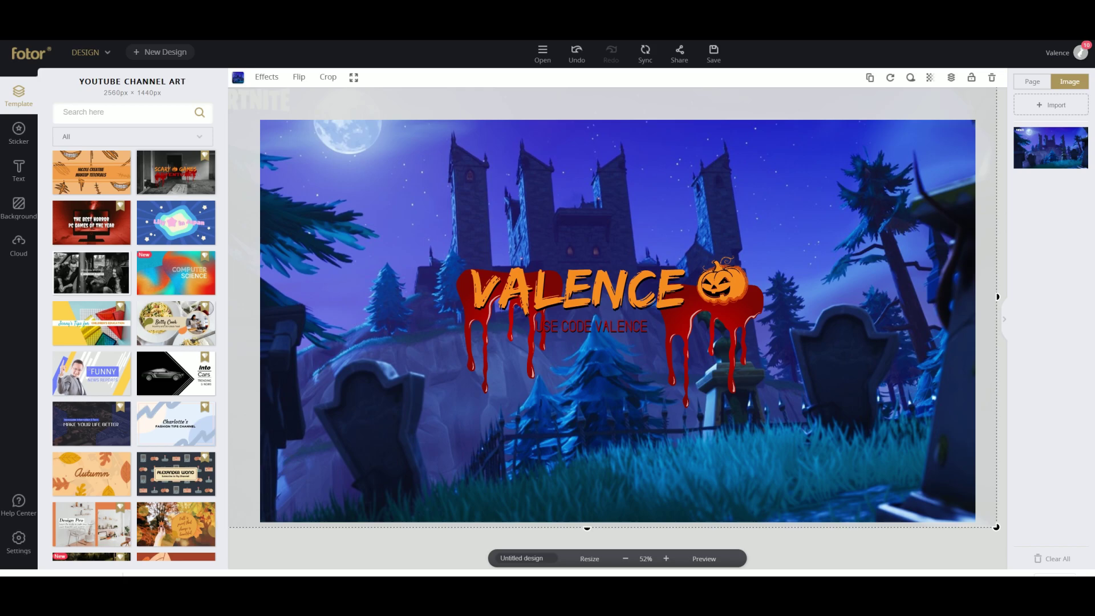
left_click(510, 353)
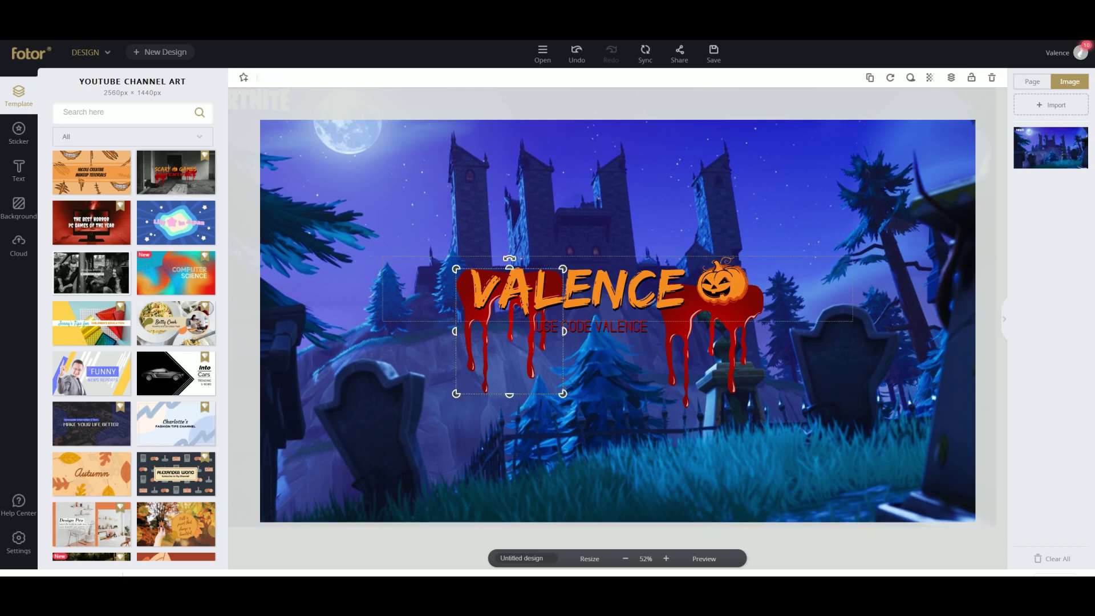
mouse_move(510, 331)
left_mouse_down()
mouse_move(493, 331)
mouse_move(518, 341)
left_mouse_up()
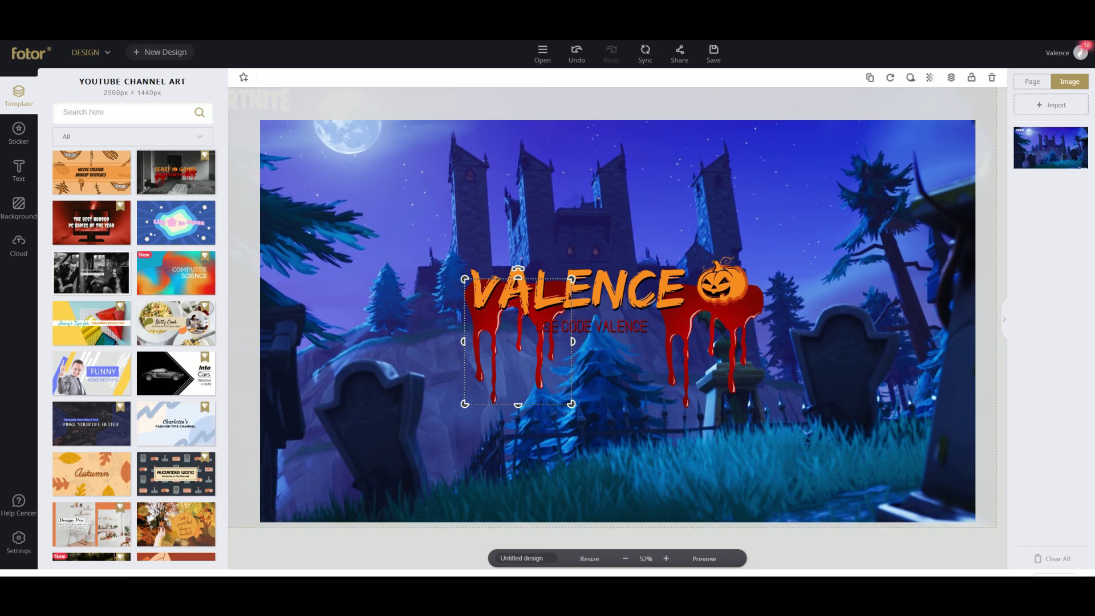
left_click(992, 78)
Shrink the remaining blood drip to about the pumpkin's width and place it behind the pumpkin so it drips from underneath
left_click(720, 337)
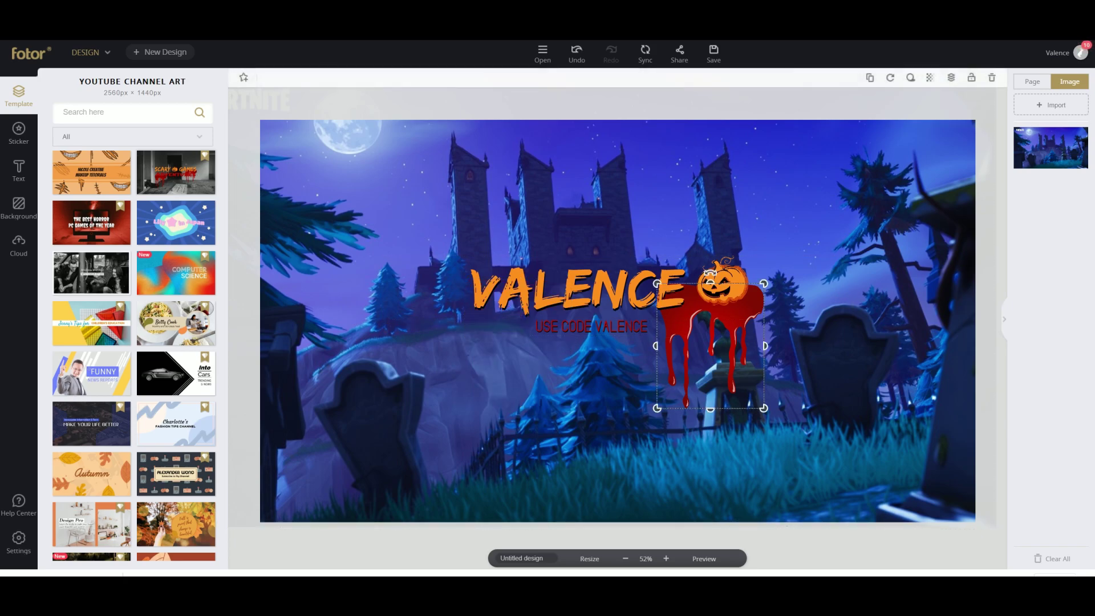
left_click_drag(763, 408, 737, 377)
mouse_move(628, 292)
left_mouse_down()
mouse_move(645, 293)
mouse_move(625, 291)
left_mouse_up()
left_click(690, 333)
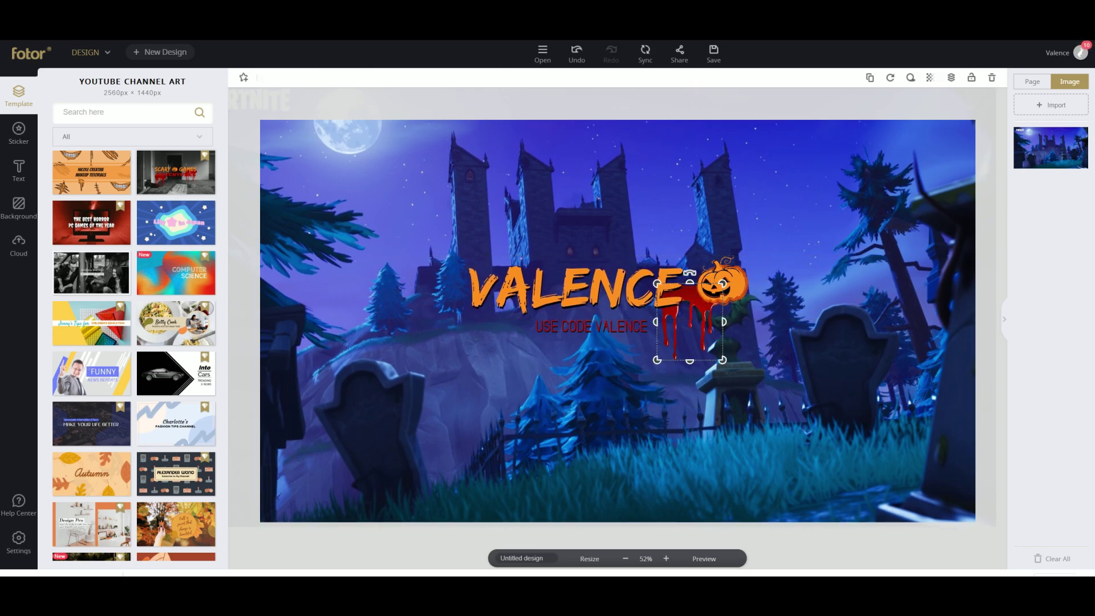
left_click_drag(690, 330, 725, 336)
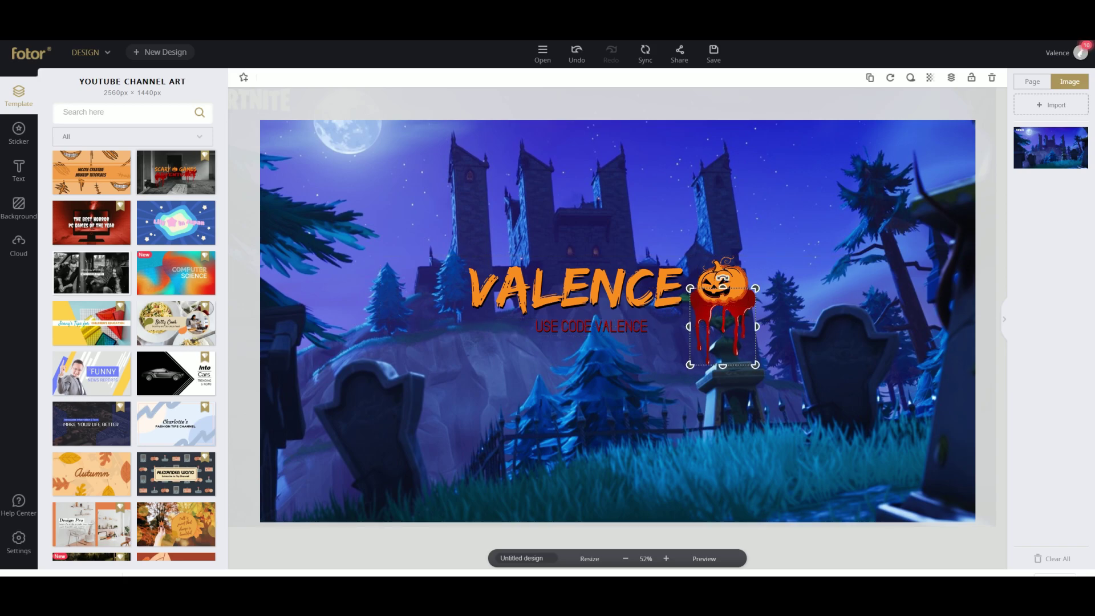
left_click(793, 373)
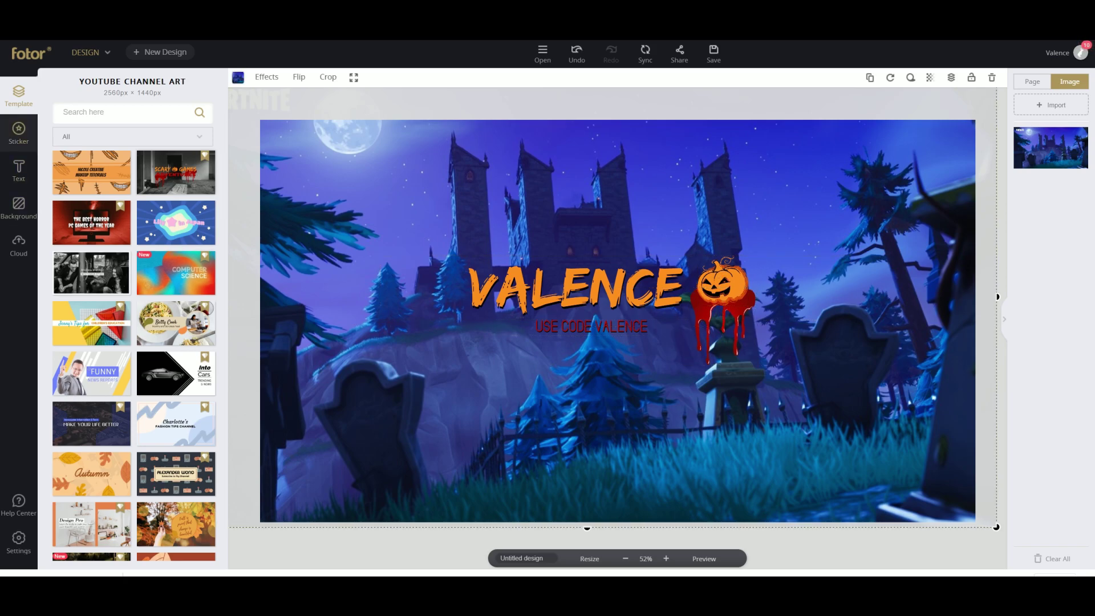
Add the Spooky sticker from the Halloween Festive Text collection, shrink it to a small badge, and place it above the headline's end
left_click(19, 133)
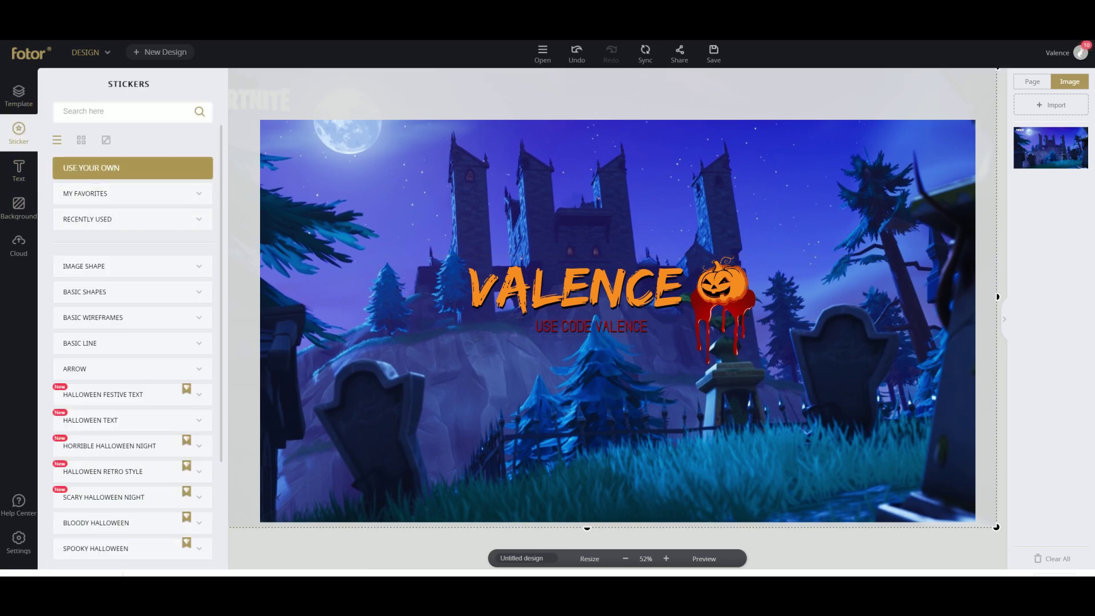
scroll(133, 342, "down", 2)
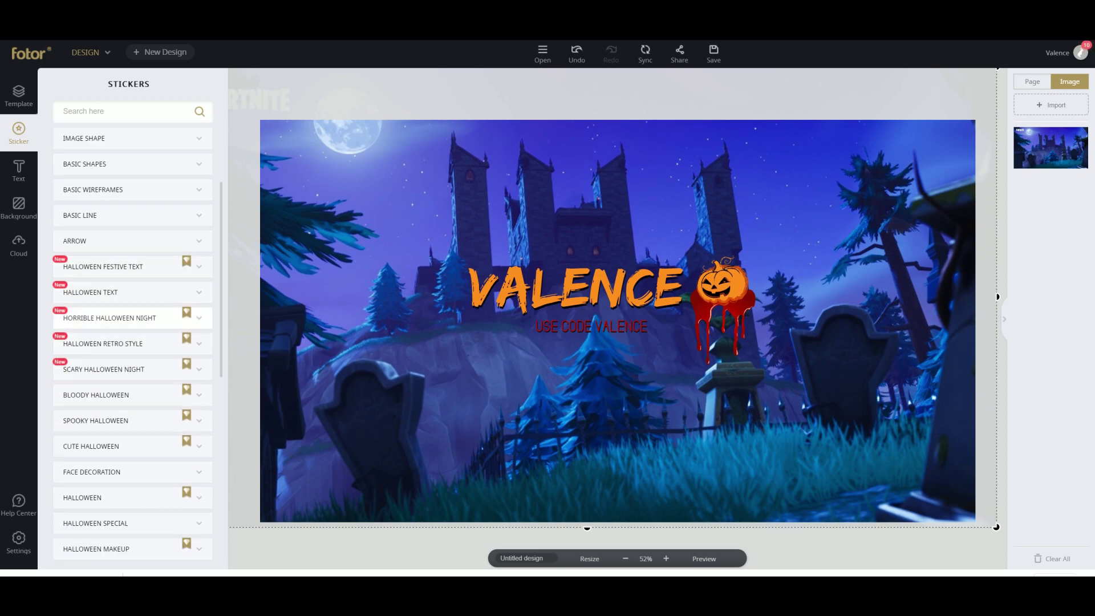
left_click(115, 267)
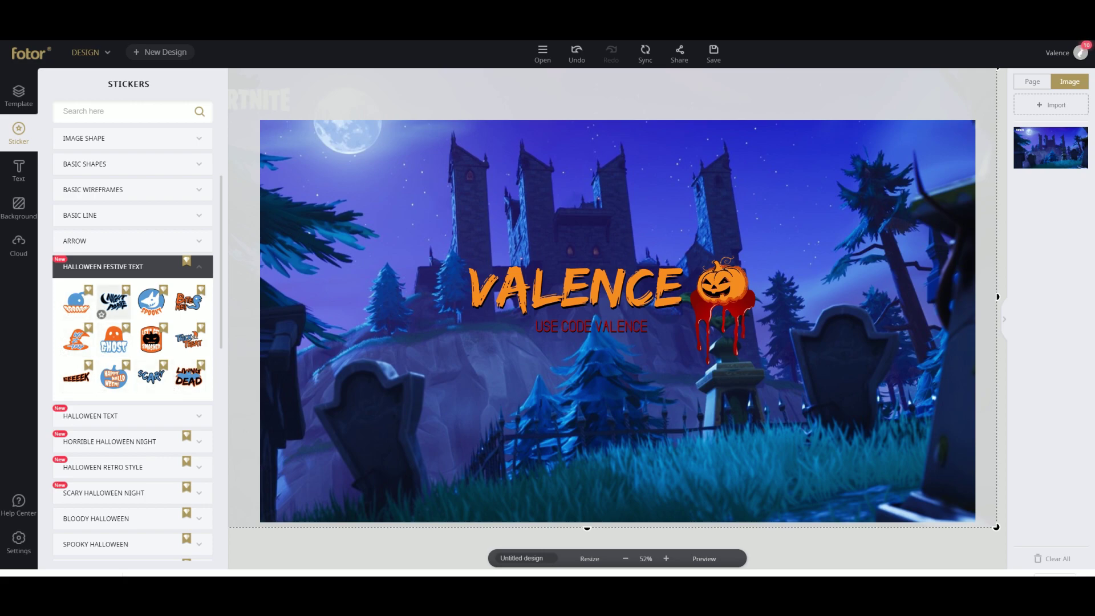
left_click(139, 303)
left_click_drag(618, 317, 884, 414)
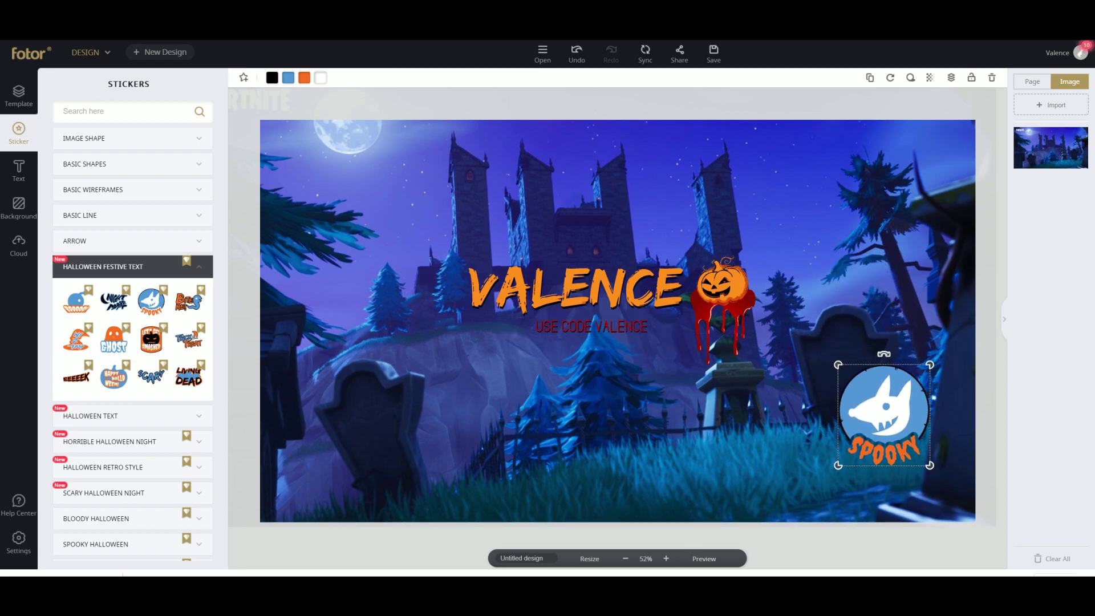
left_click_drag(931, 466, 654, 352)
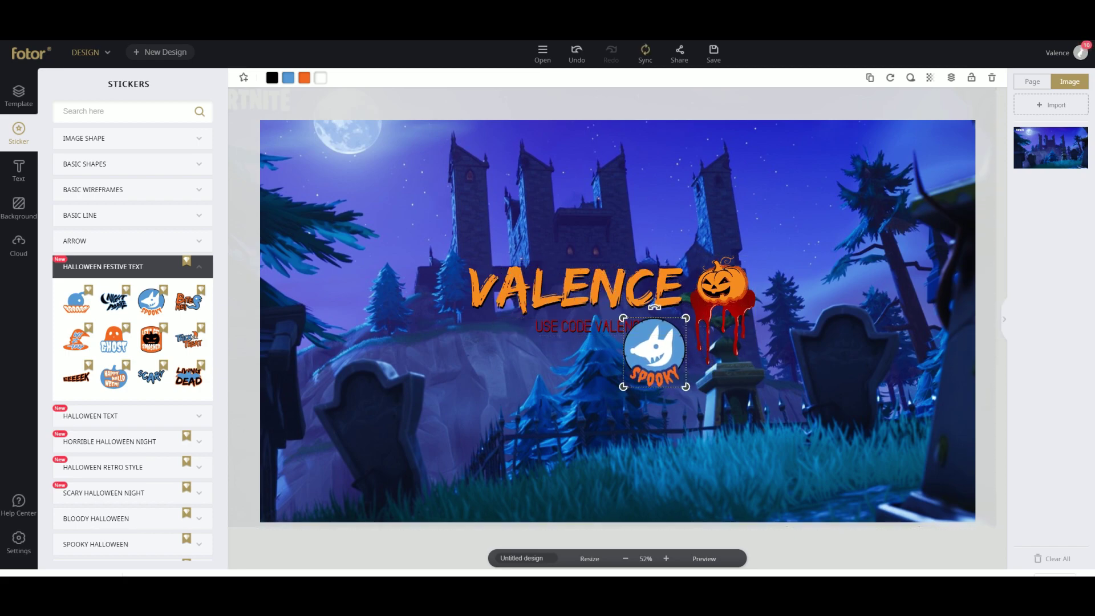
left_click_drag(687, 387, 751, 403)
left_click_drag(717, 366, 798, 215)
Delete the pumpkin and blood drip, and put the Spooky badge in their place beside the end of the "VALENCE" headline
left_click(722, 282)
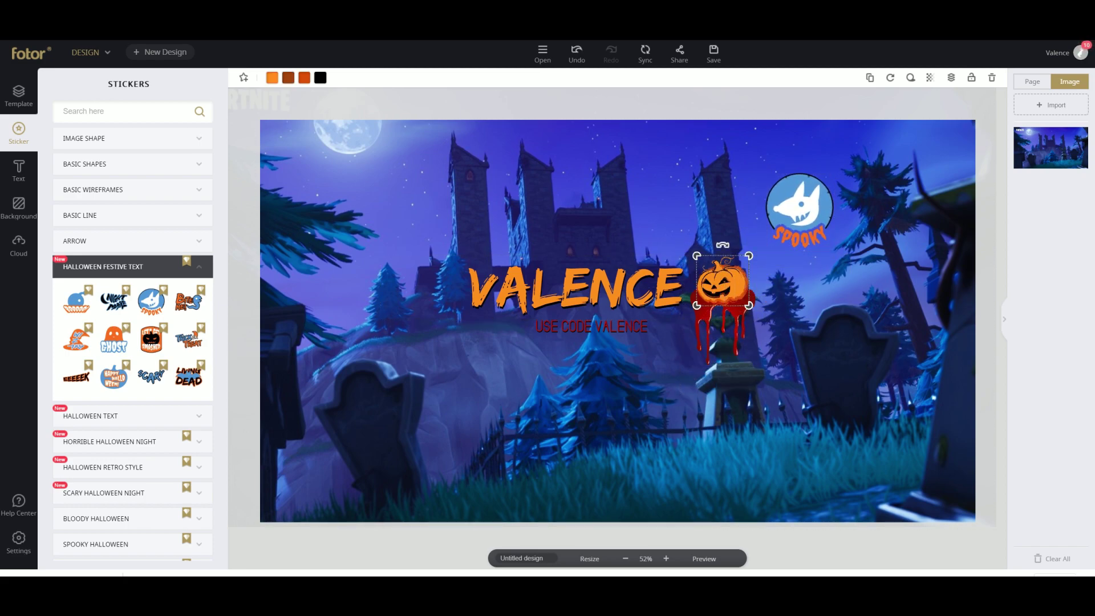
left_click(992, 77)
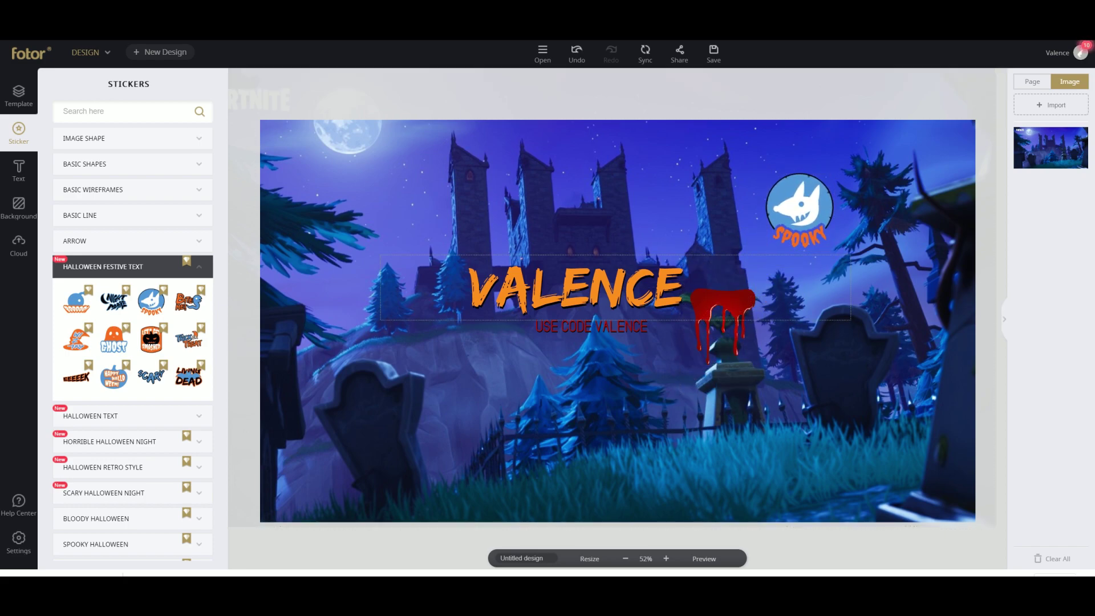
left_click(723, 313)
left_click(992, 77)
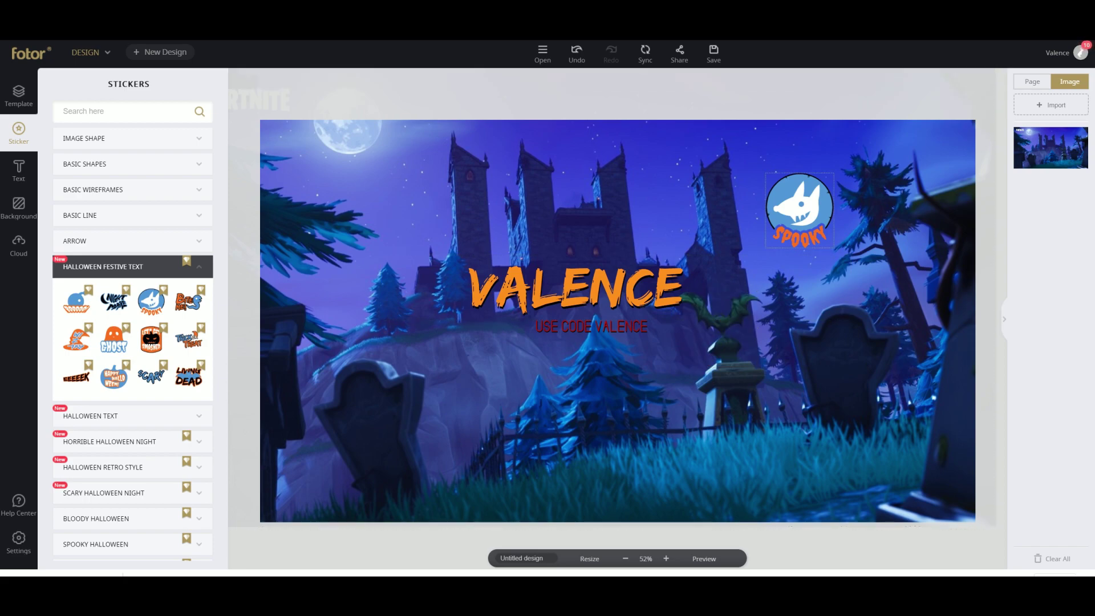
left_click_drag(800, 208, 725, 291)
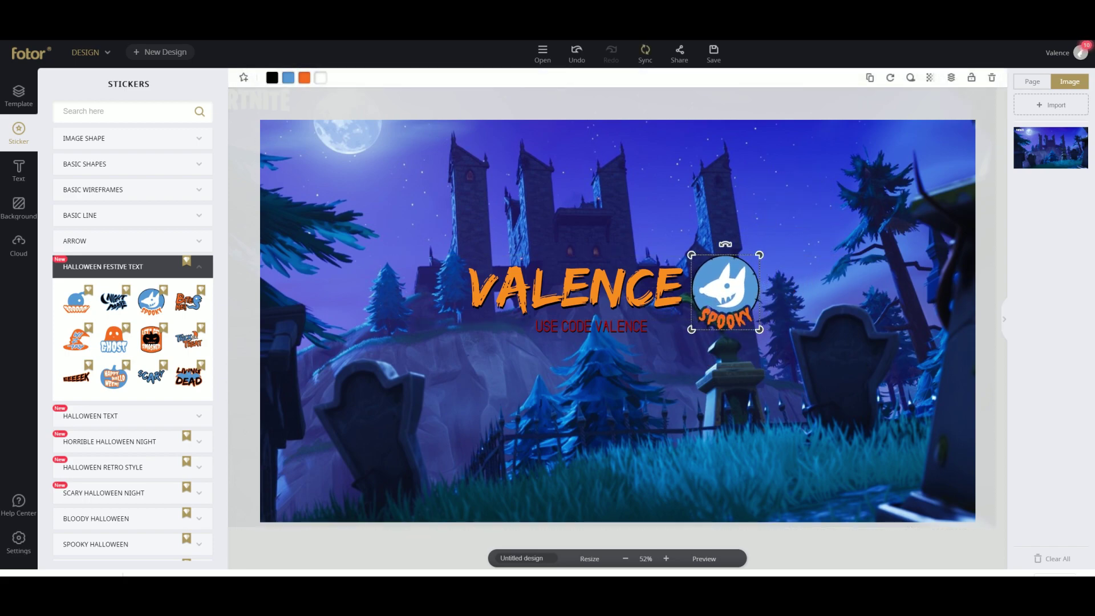
left_click(759, 379)
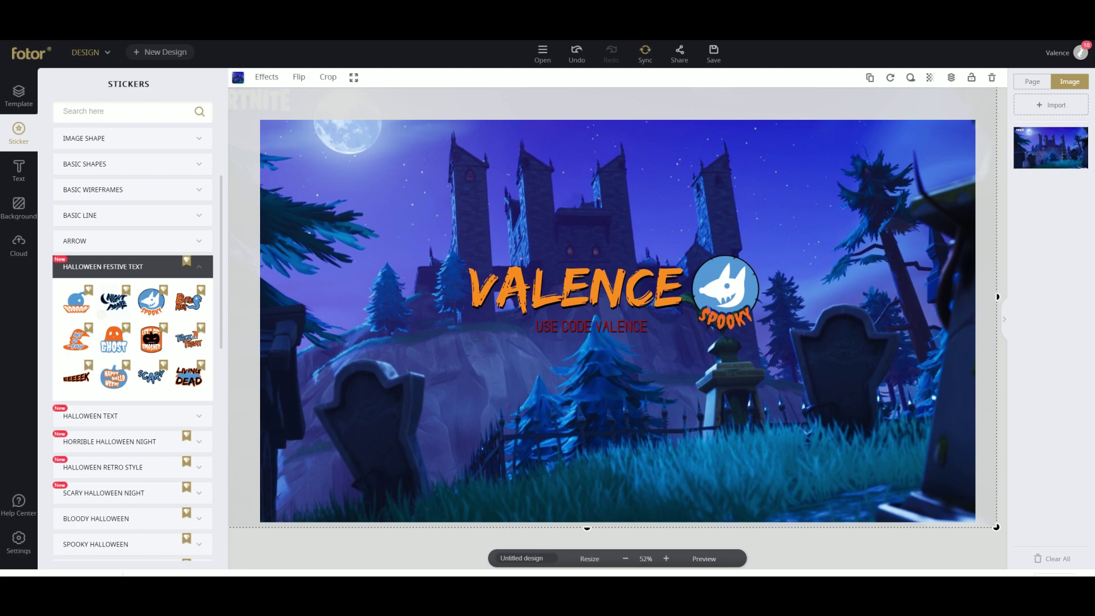
Place the glowing jack-o'-lantern from the Horrible Halloween Night collection behind the headline's first letters and nudge "VALENCE" slightly down
left_click(90, 416)
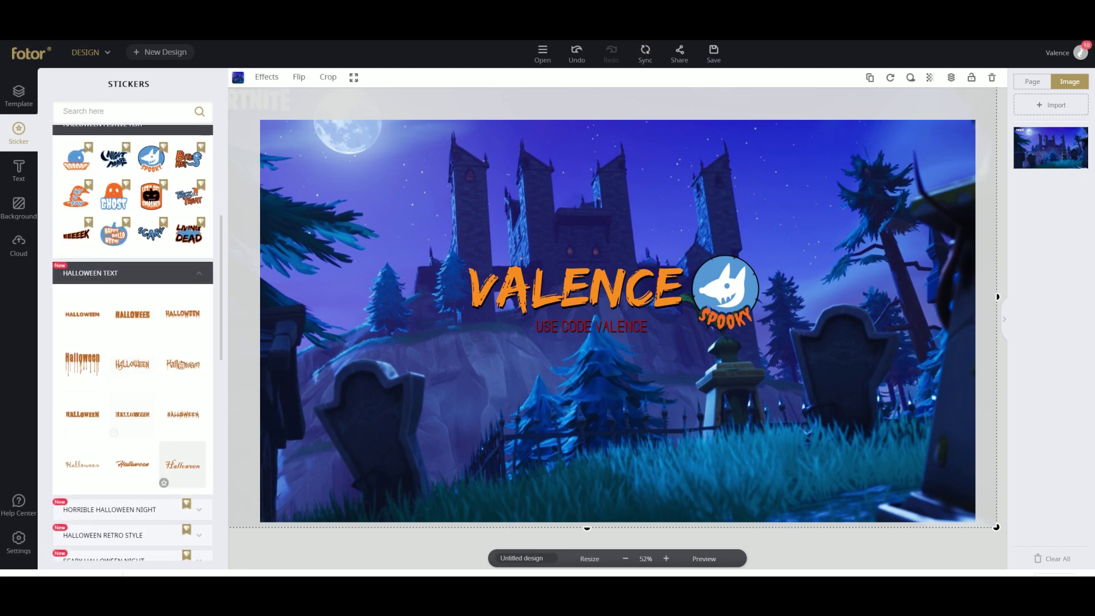
scroll(177, 462, "down", 1)
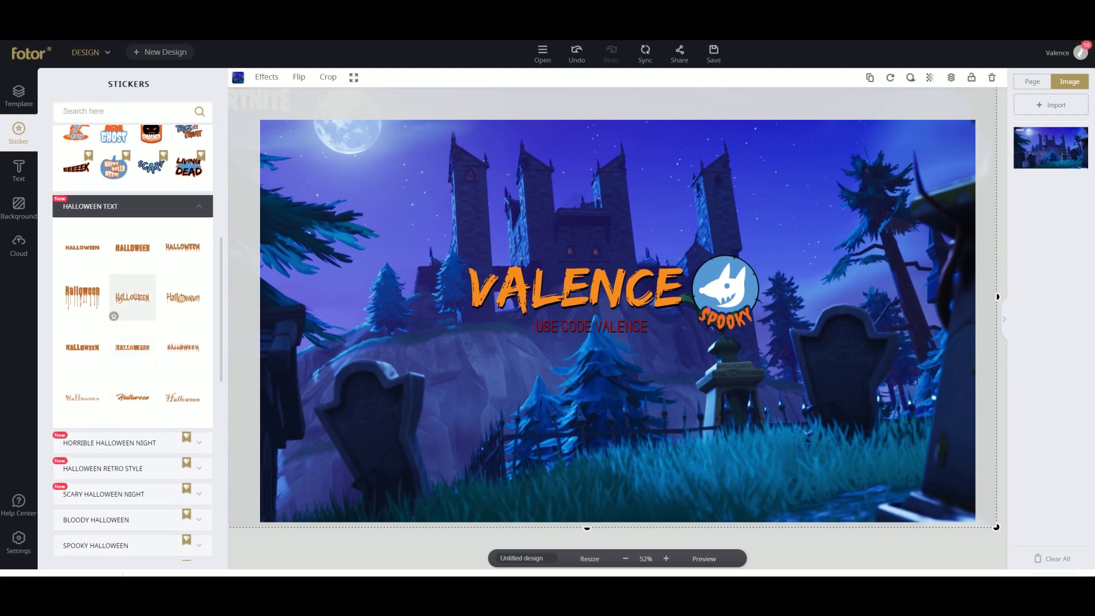
left_click(149, 442)
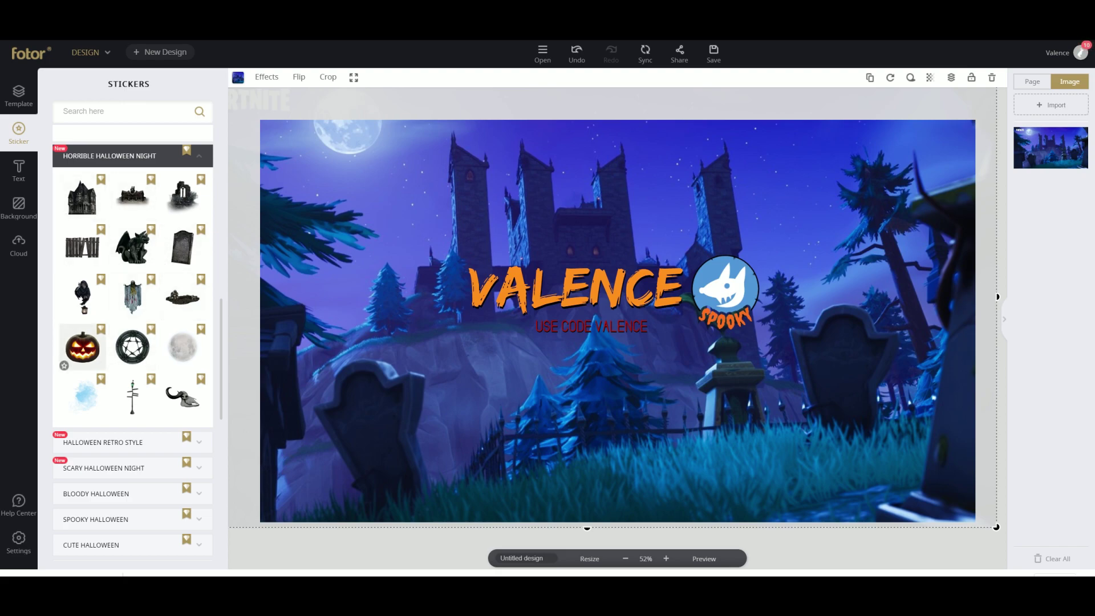
left_click_drag(83, 347, 483, 279)
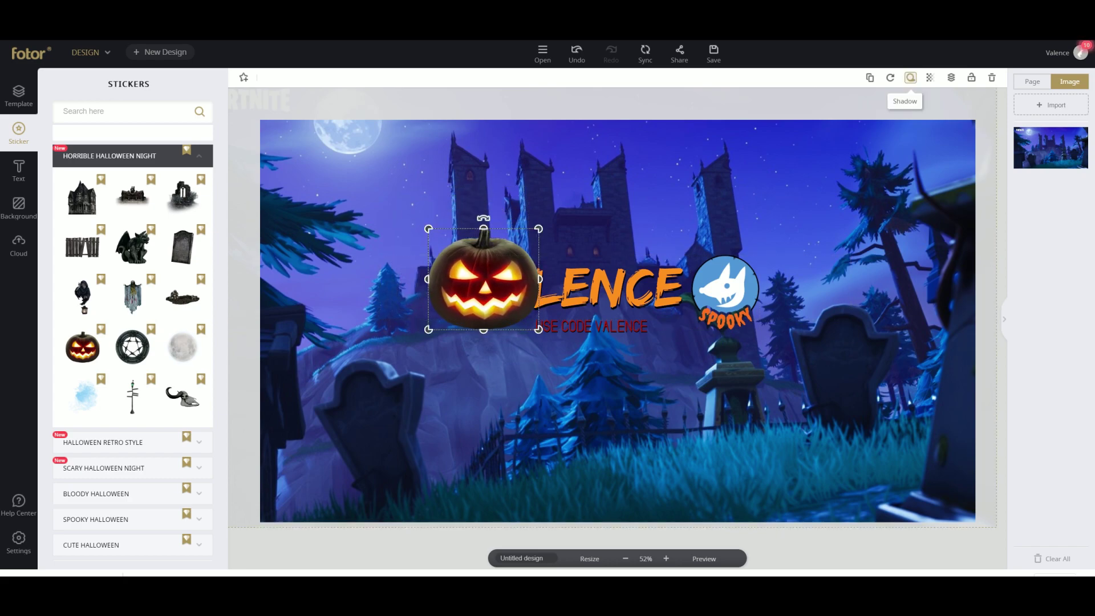
left_click(951, 77)
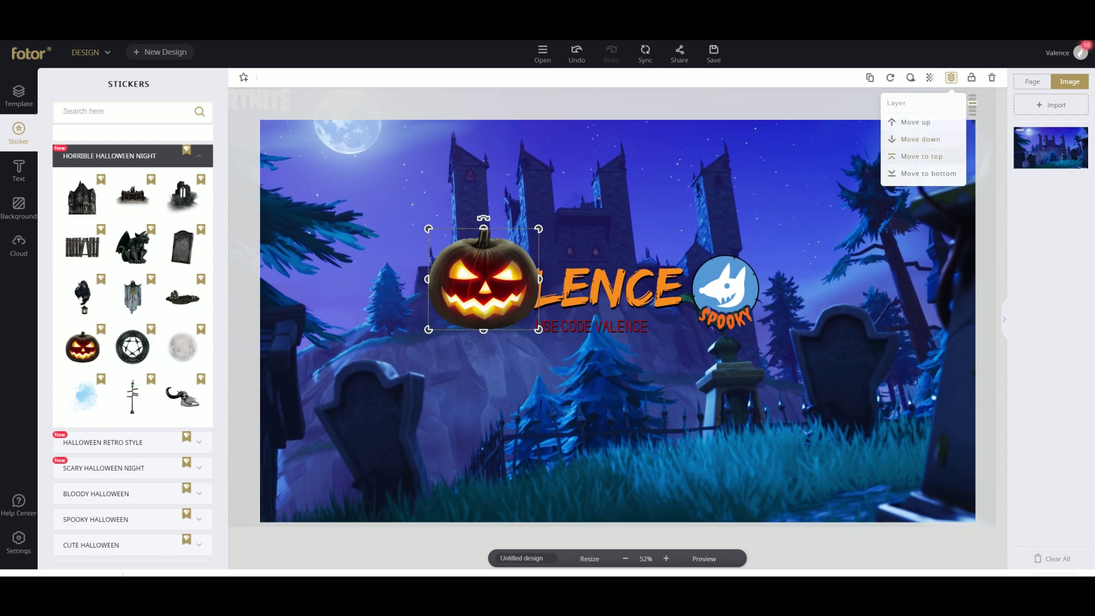
left_click(921, 139)
mouse_move(599, 291)
left_mouse_down()
mouse_move(620, 287)
mouse_move(611, 307)
mouse_move(588, 304)
mouse_move(599, 298)
left_mouse_up()
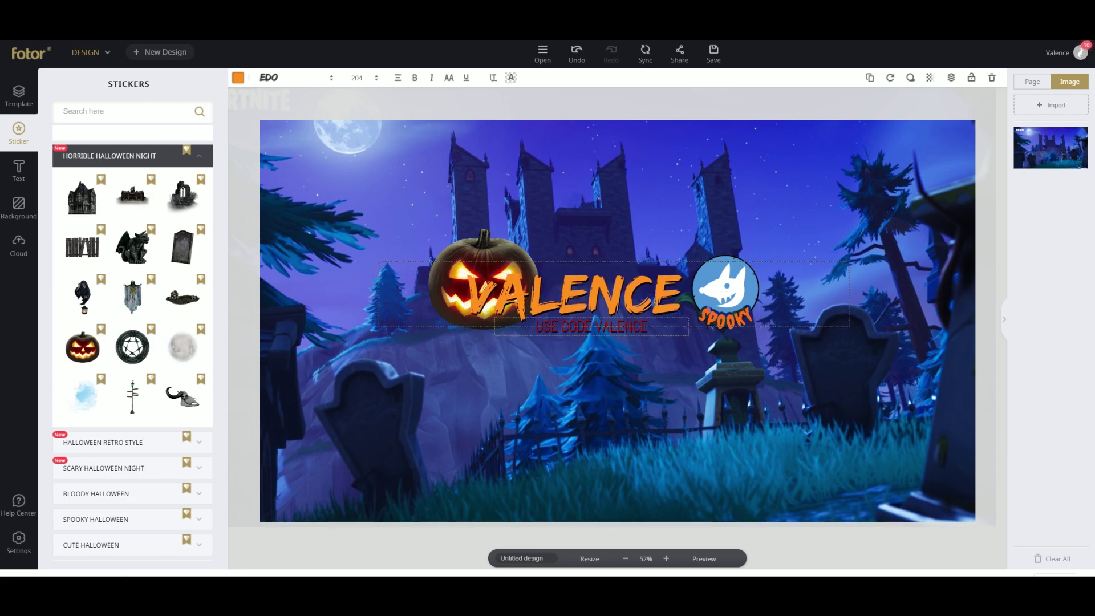
Try the jack-o'-lantern above the "VALENCE" headline and delete it from the banner
left_click(483, 252)
left_click_drag(454, 251, 502, 178)
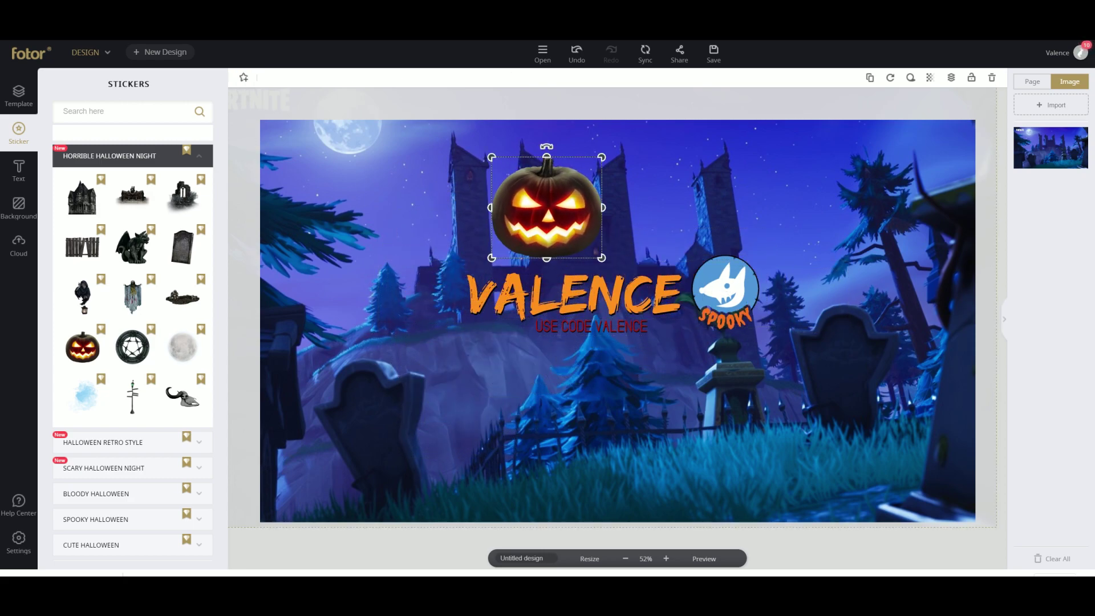
left_click(992, 77)
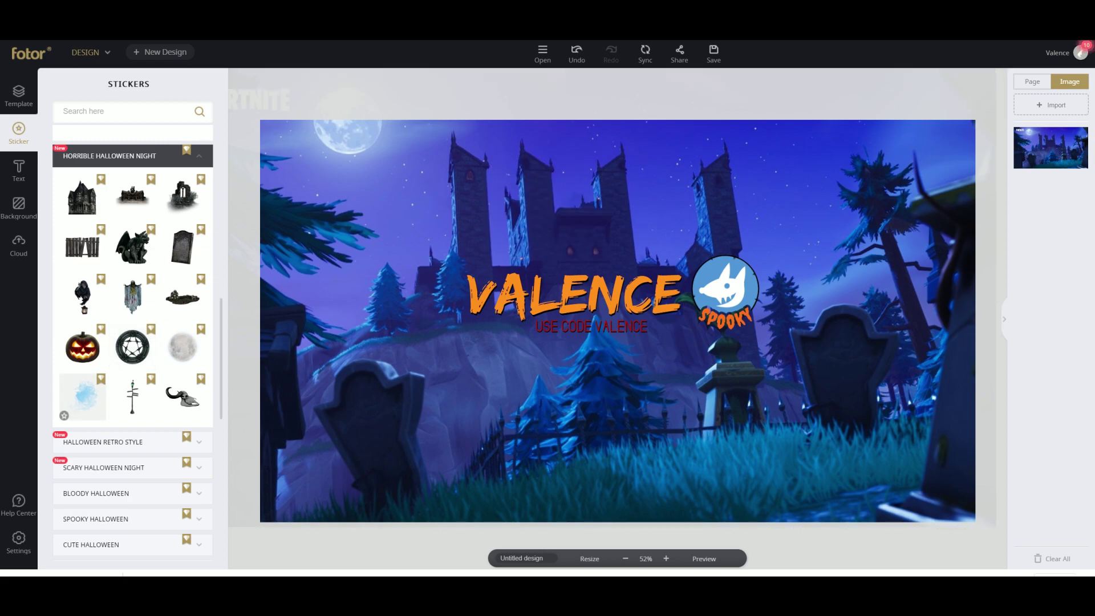
Add the blue smoke sticker from the Horrible Halloween Night collection, enlarge it to the banner's full height, and cover the headline area
left_click(82, 396)
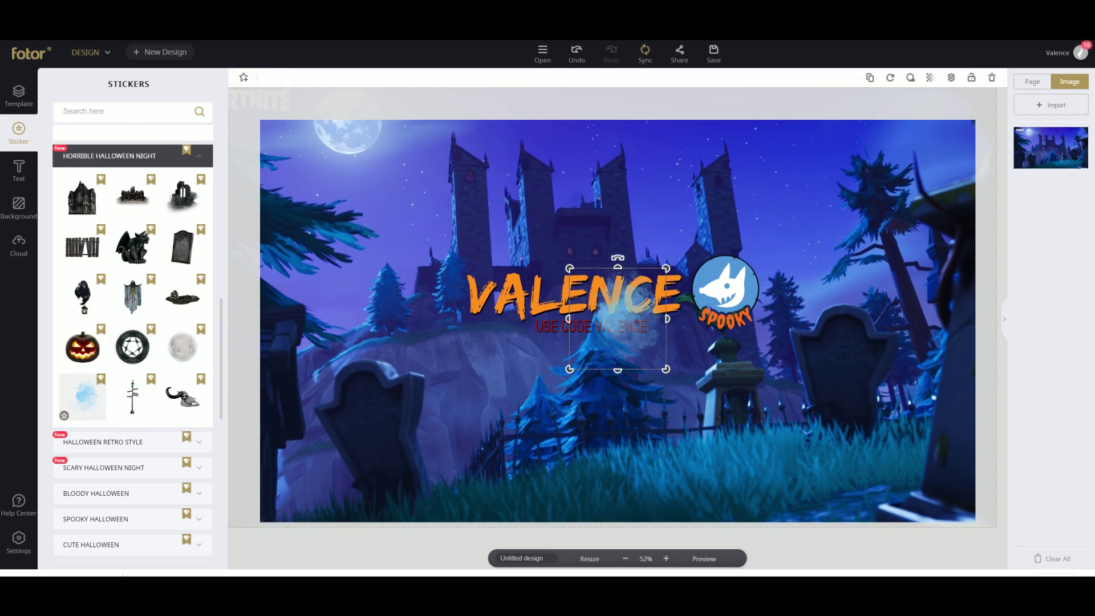
left_click_drag(617, 318, 467, 245)
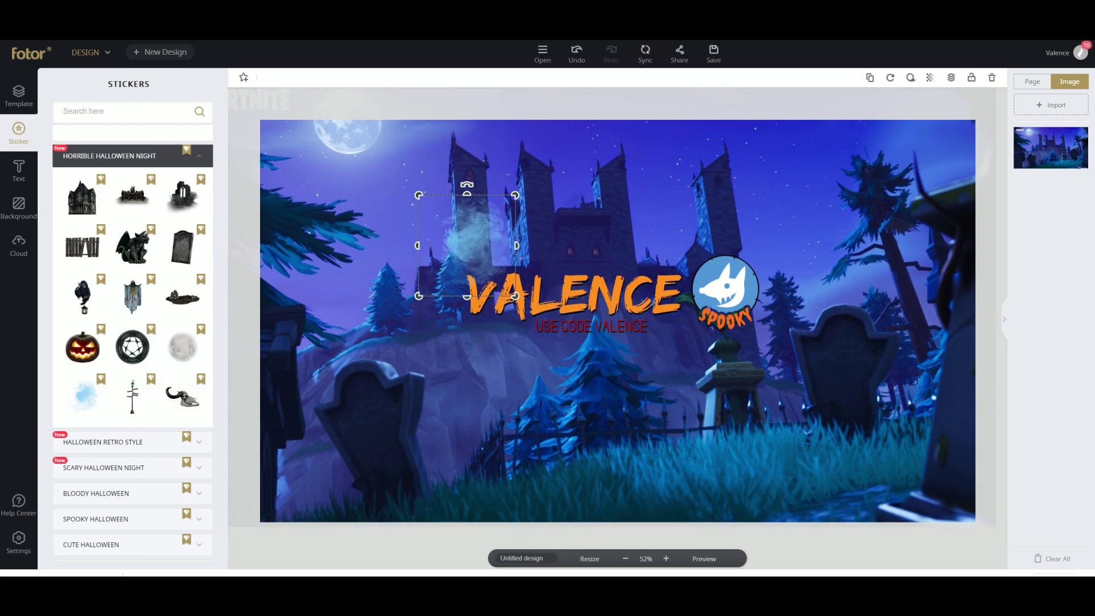
left_click_drag(515, 296, 829, 615)
left_click_drag(645, 377, 562, 329)
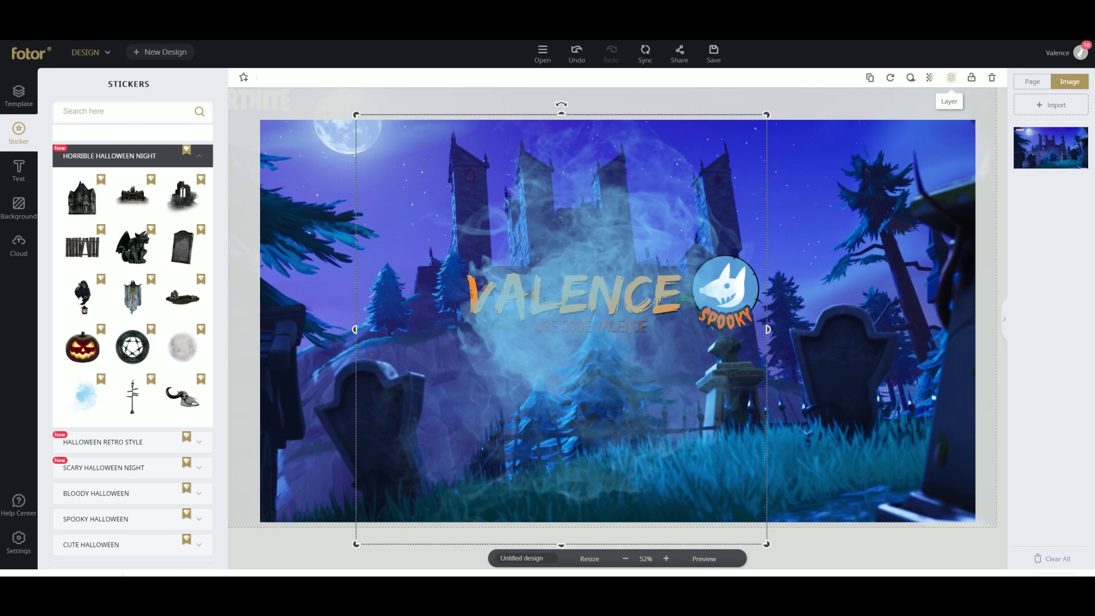
Layer the smoke behind both text lines and the Spooky badge, and shift it slightly to the left
left_click(951, 77)
left_click(920, 139)
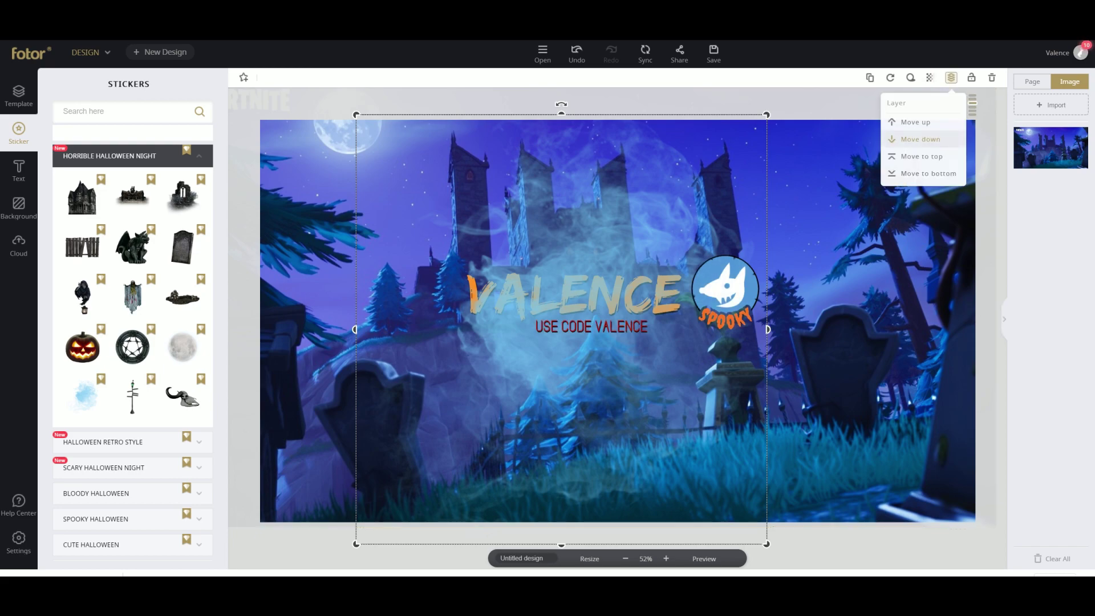
left_click(921, 140)
left_click_drag(816, 328, 813, 325)
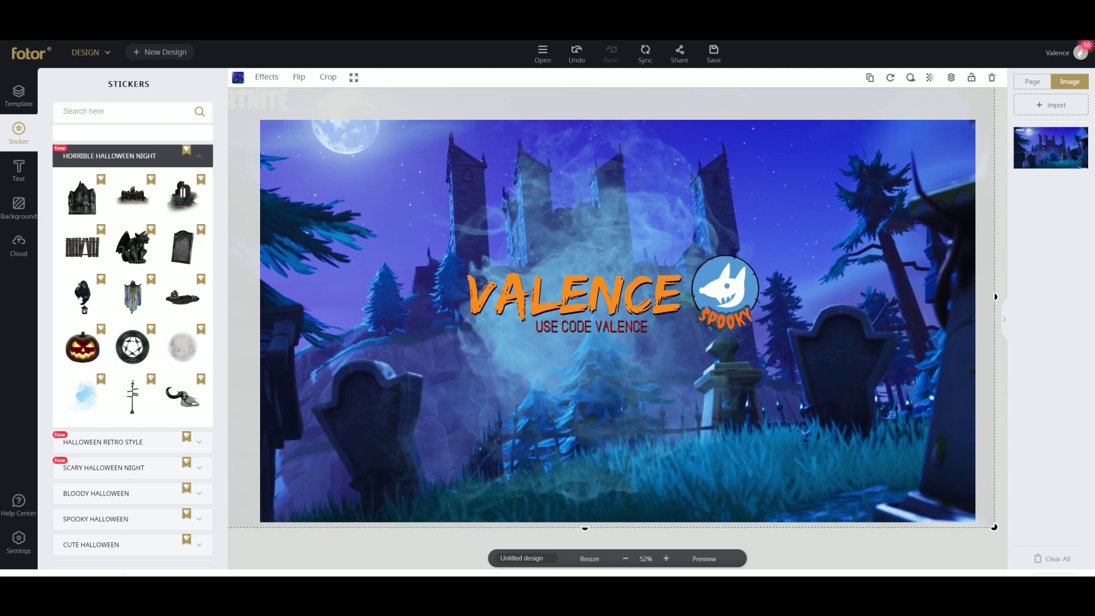
left_click(621, 394)
left_click_drag(562, 329, 519, 333)
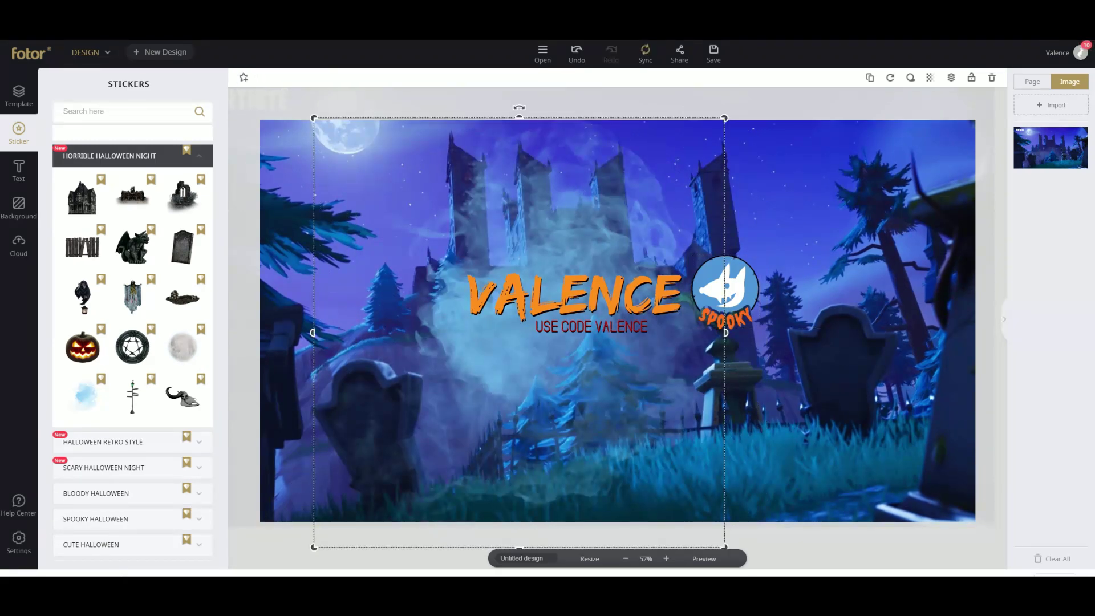
Clone the smoke, place the copy over the banner's right half behind the text and Spooky badge, and nudge the original slightly left
right_click(605, 376)
left_click(634, 397)
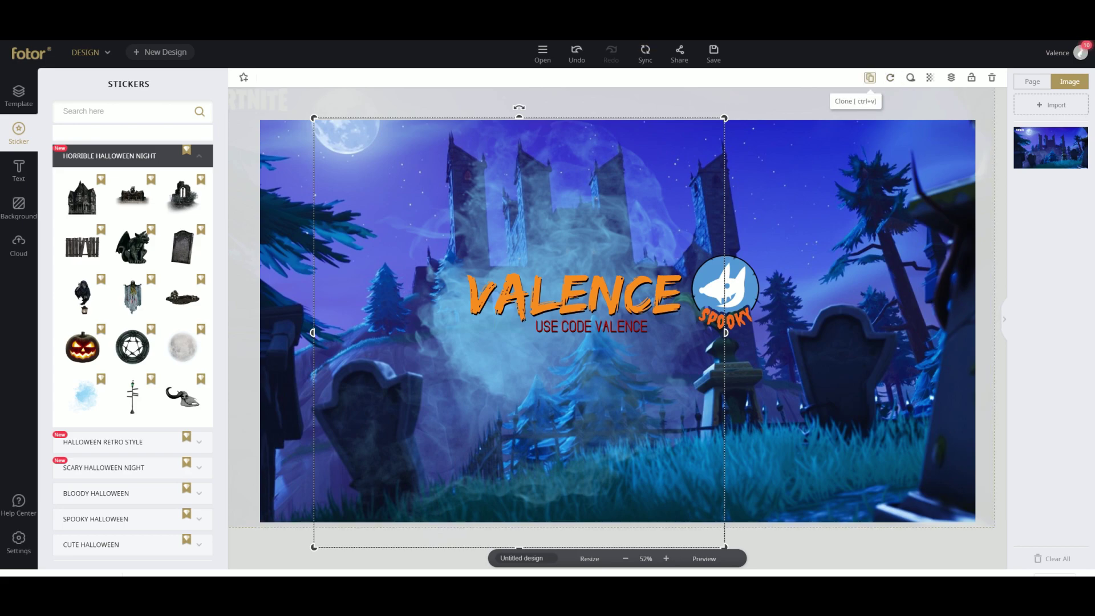
left_click(870, 78)
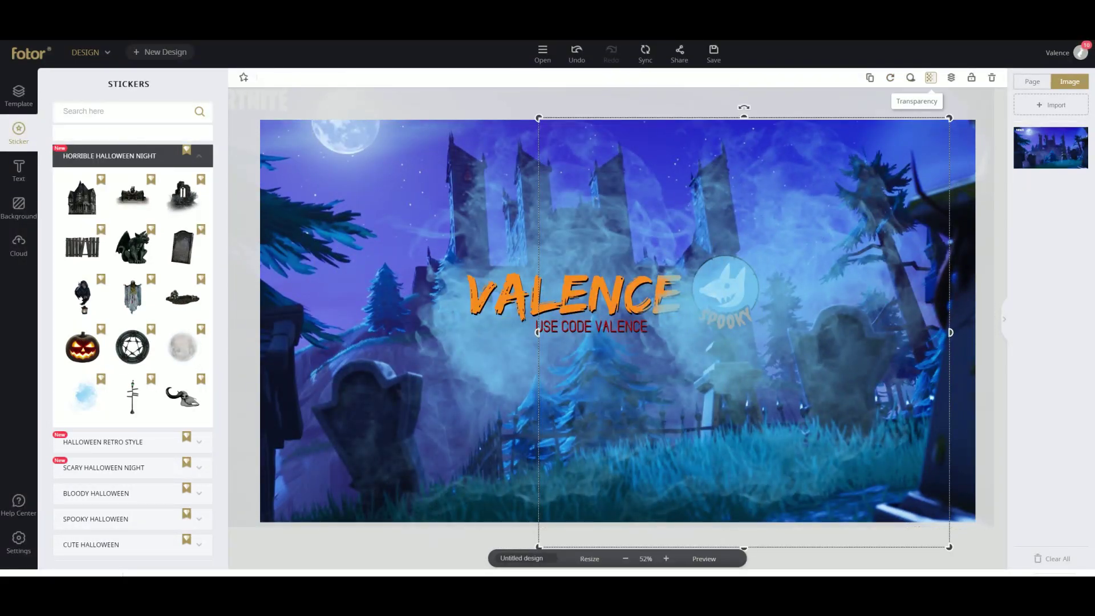
left_click(951, 78)
left_click(920, 140)
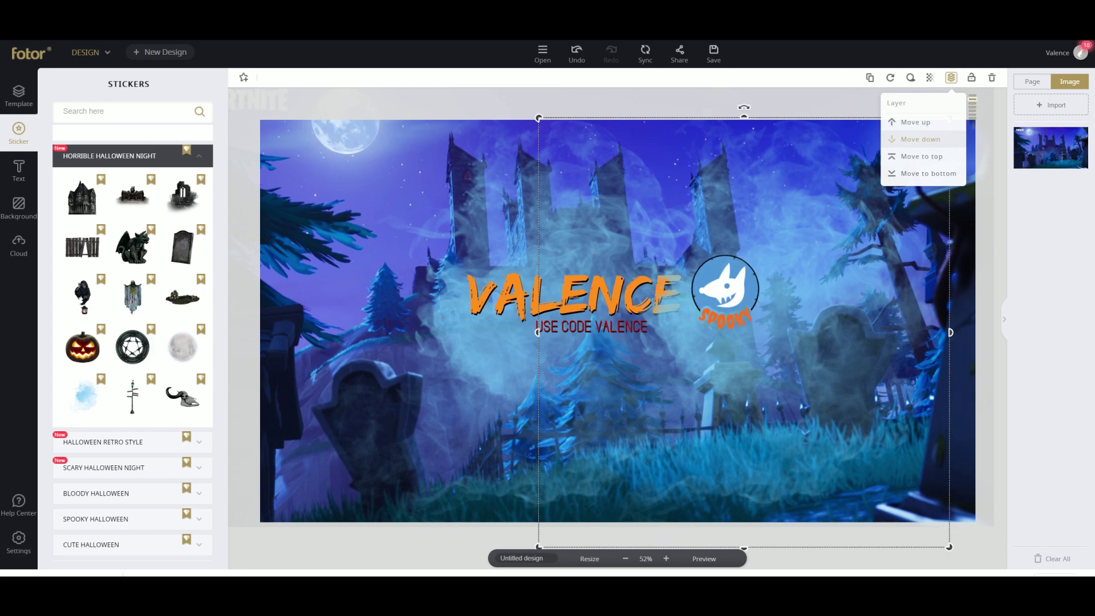
left_click(257, 296)
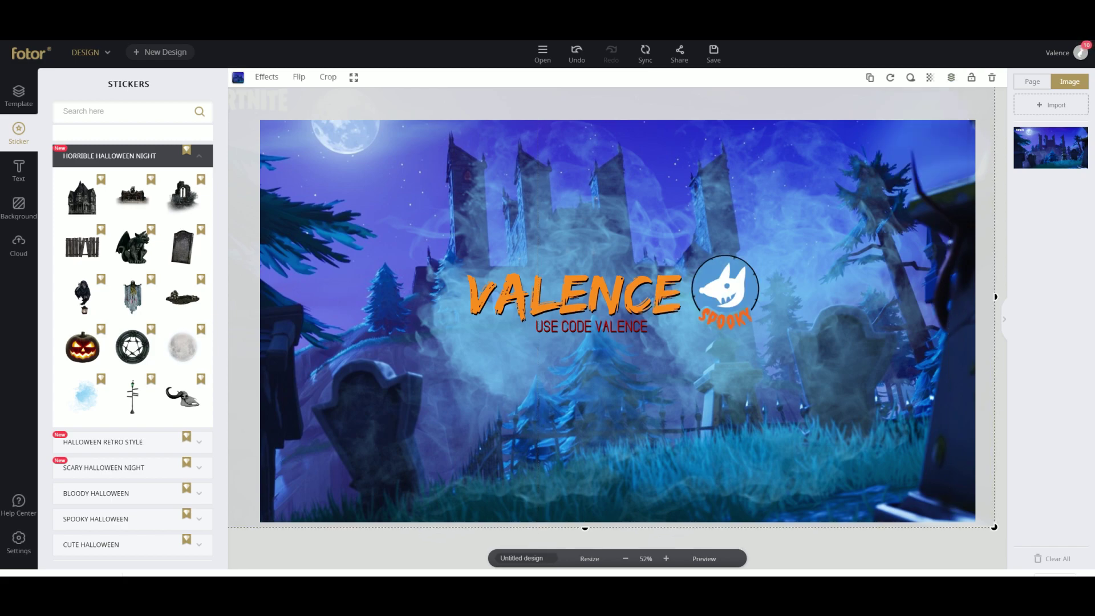
left_click(83, 396)
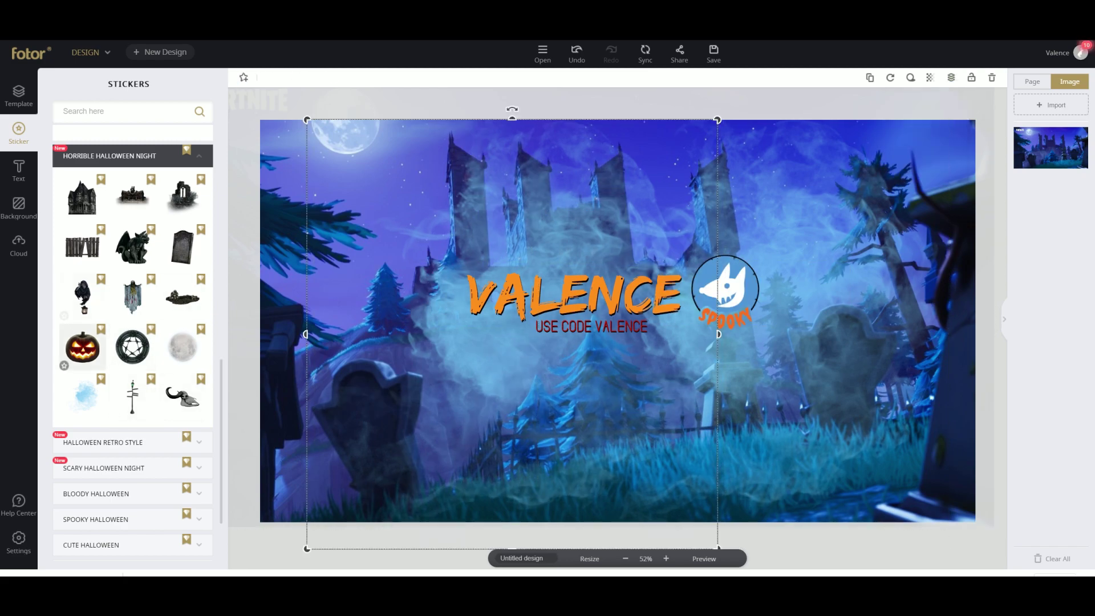
Try the crow sticker from the Halloween Retro Style collection on the start of the "VALENCE" headline and delete it
left_click(144, 442)
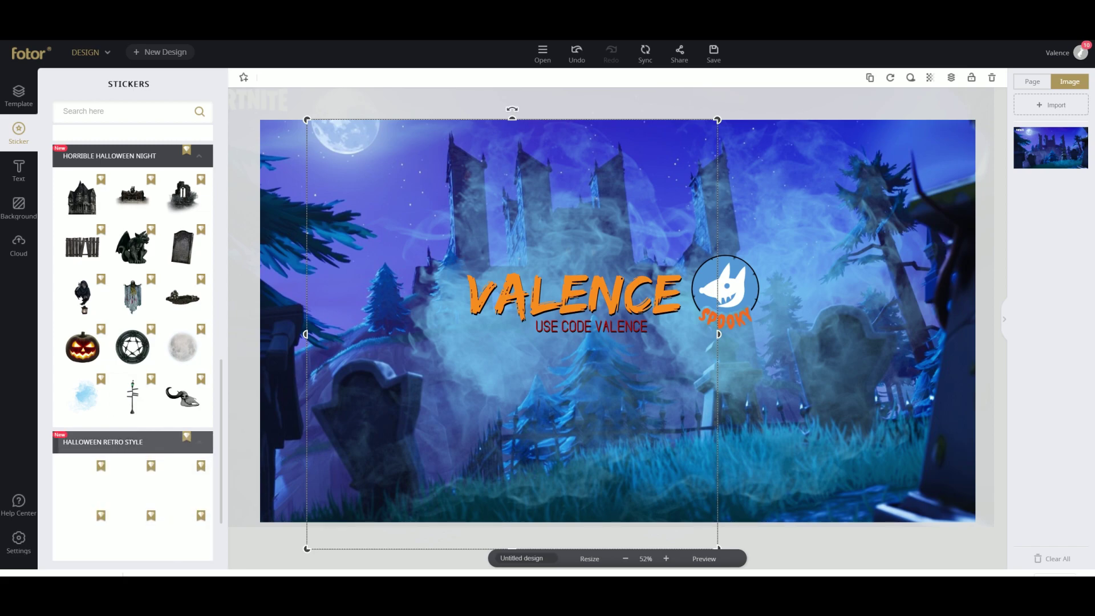
scroll(174, 422, "down", 3)
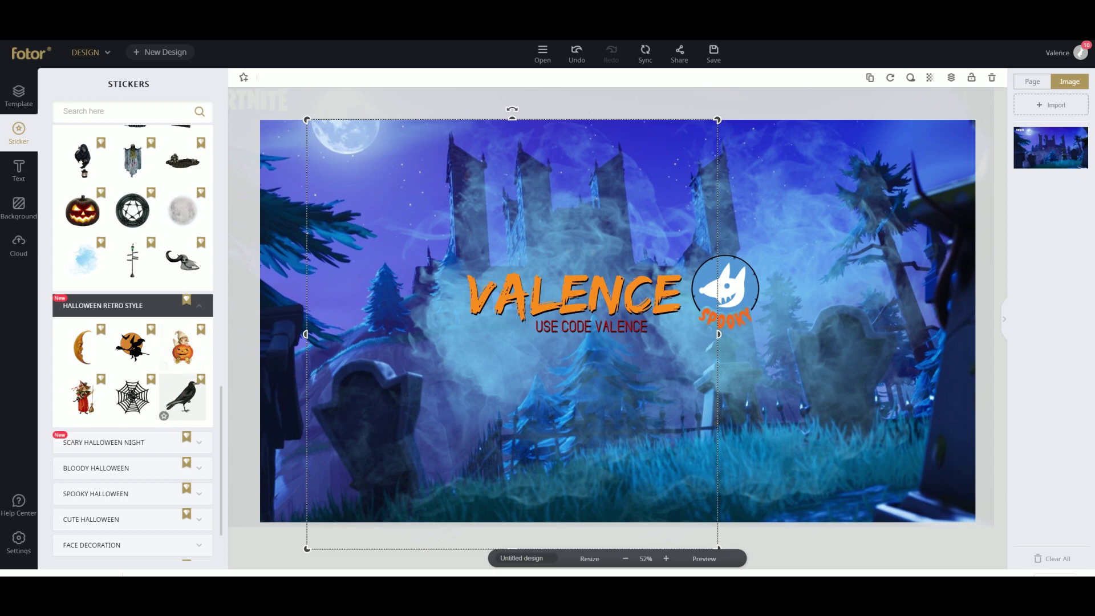
left_click_drag(183, 396, 467, 237)
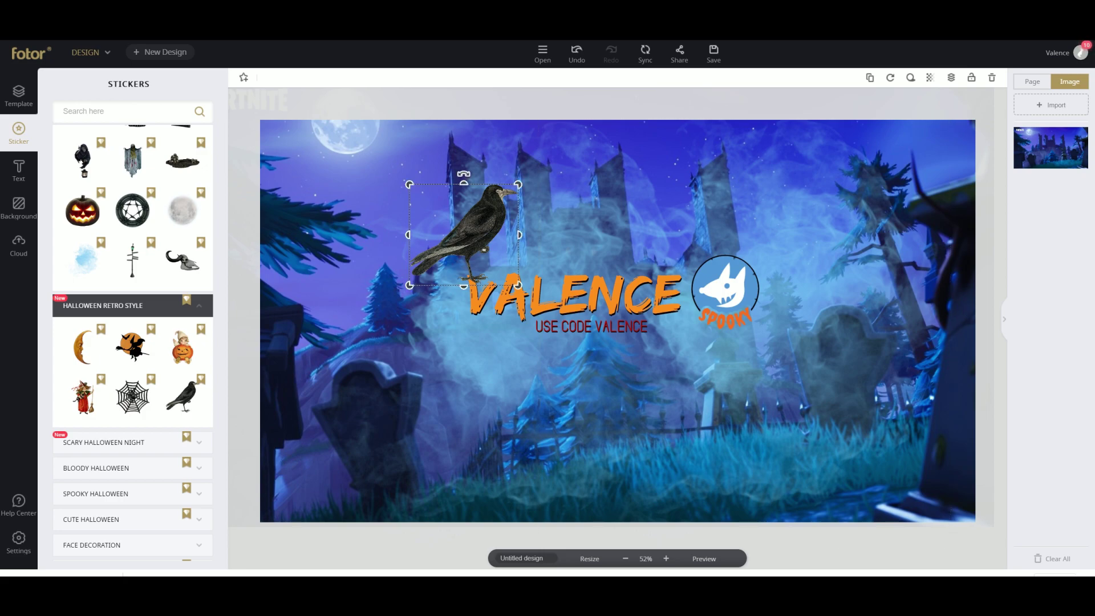
left_click(992, 77)
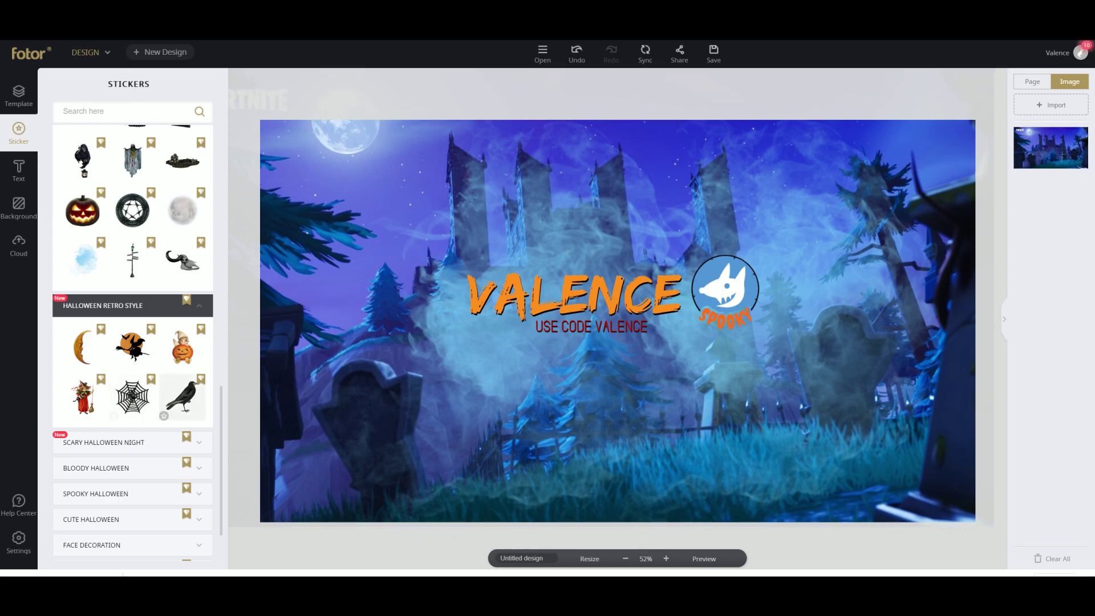
Try the spider web sticker over the first letters of the "VALENCE" headline and delete it
left_click(132, 397)
left_click_drag(618, 322, 467, 264)
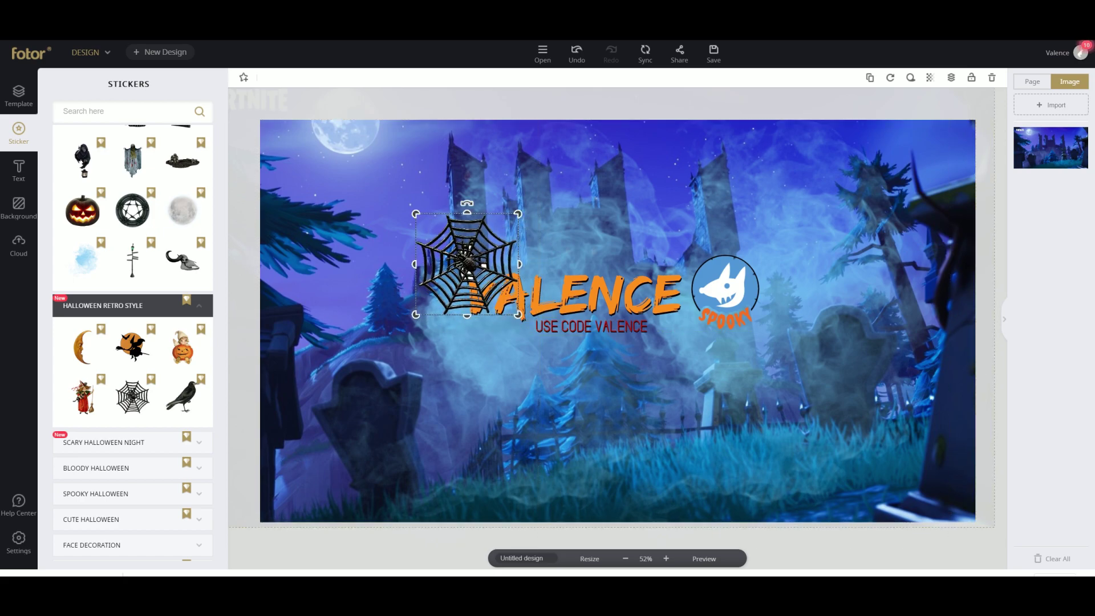
left_click(992, 78)
Add the black ghost sticker from the Scary Halloween Night collection and place it just right of the Spooky badge, its tail overlapping the badge
left_click(181, 442)
scroll(181, 443, "down", 1)
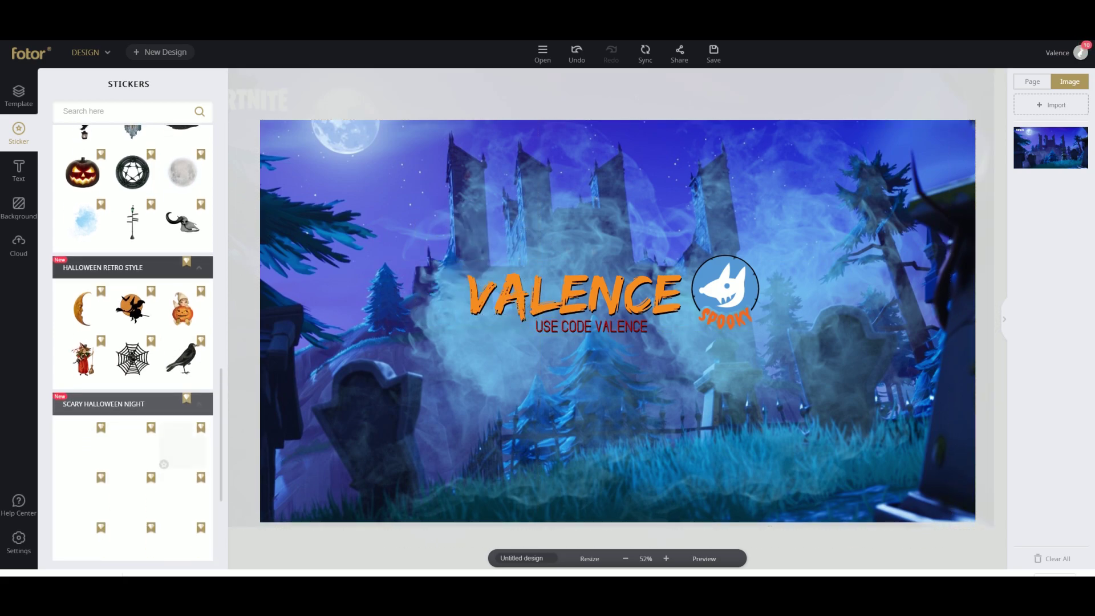
scroll(181, 443, "down", 1)
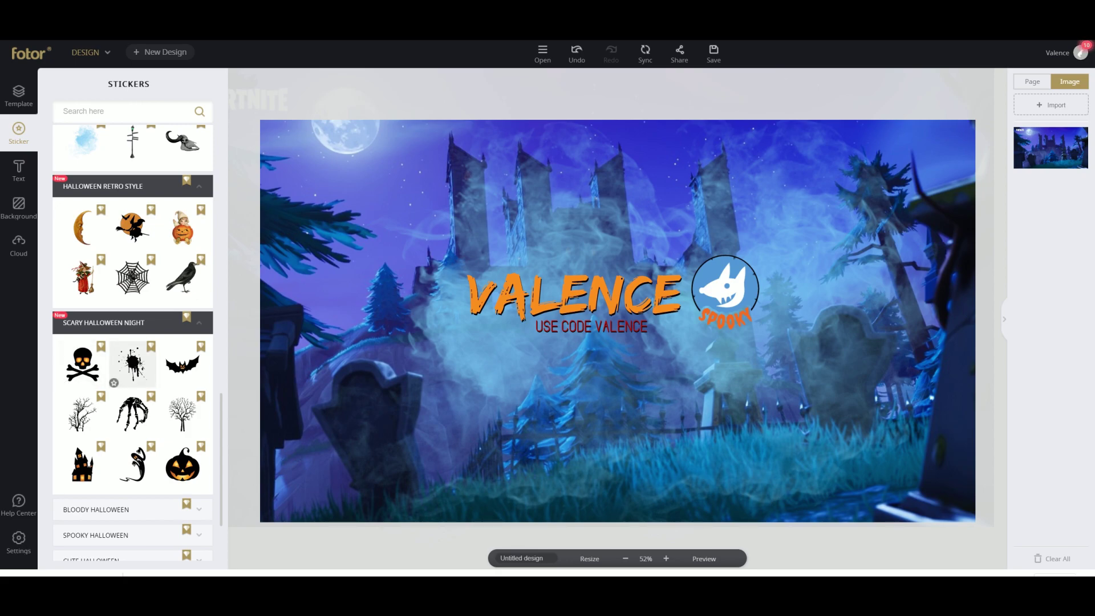
scroll(132, 365, "down", 1)
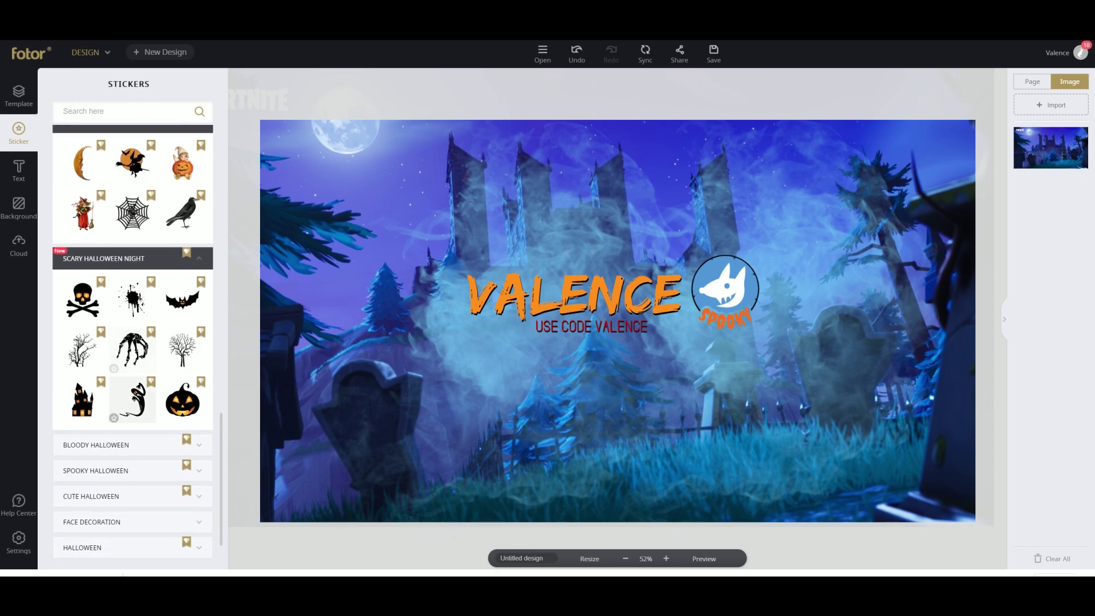
left_click(132, 397)
left_click_drag(434, 361, 778, 278)
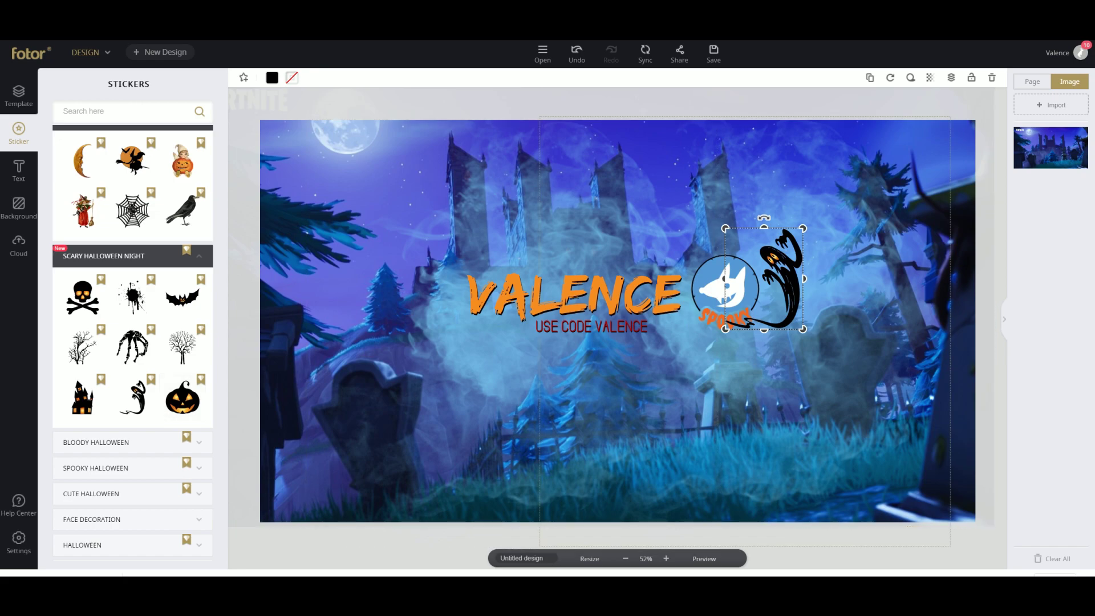
Layer the black ghost behind the Spooky badge and deselect it
left_click(951, 77)
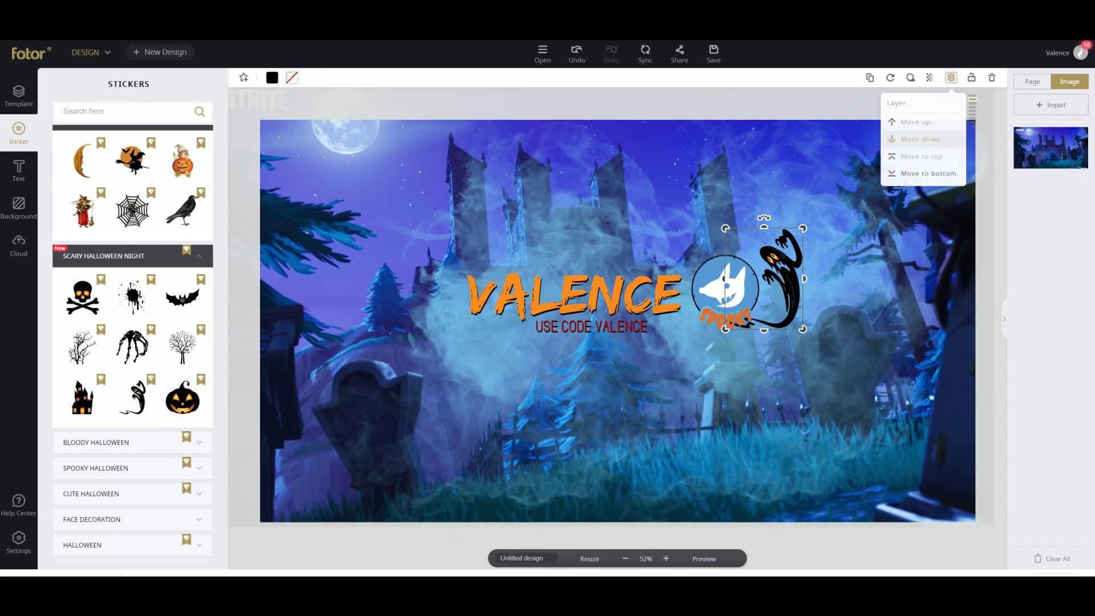
left_click(844, 211)
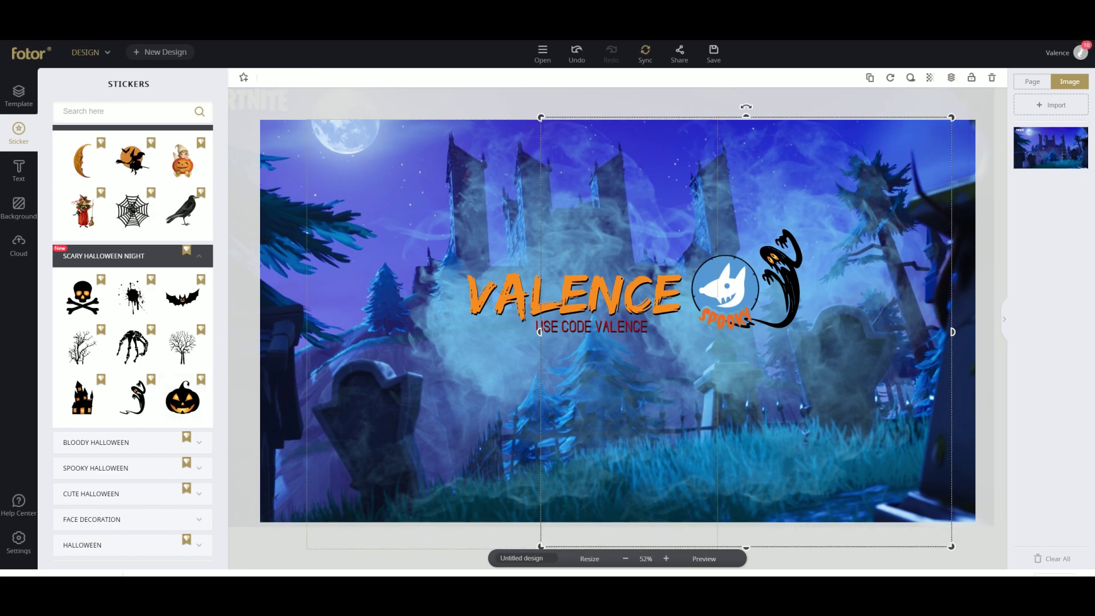
left_click(348, 365)
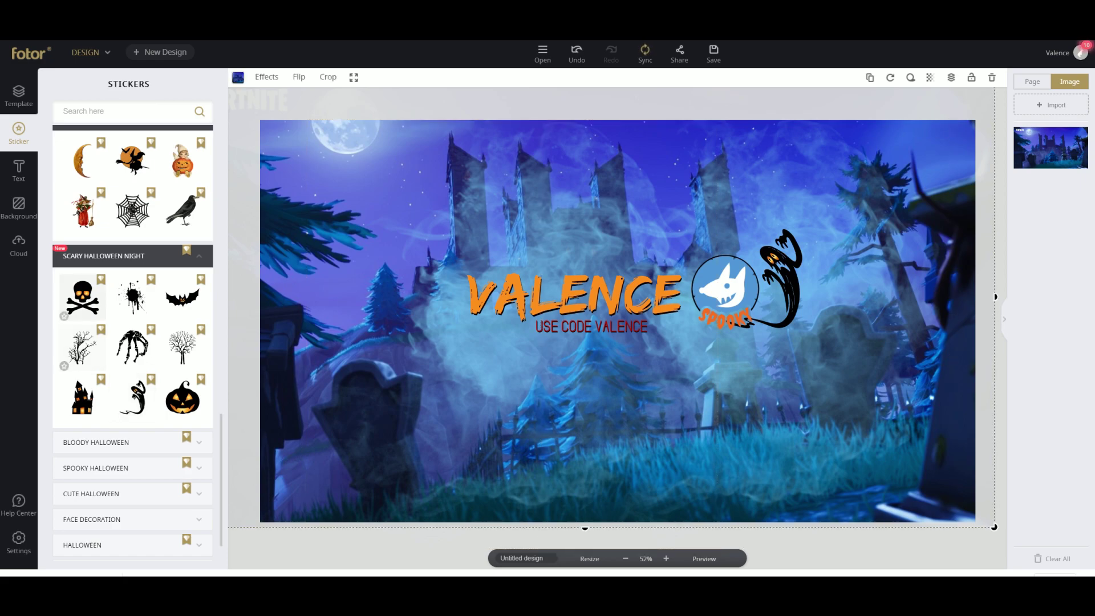
Add the white ghost sticker from the Spooky Halloween collection and place it directly left of the "VALENCE" headline
scroll(91, 368, "down", 2)
scroll(133, 285, "down", 1)
left_click(96, 276)
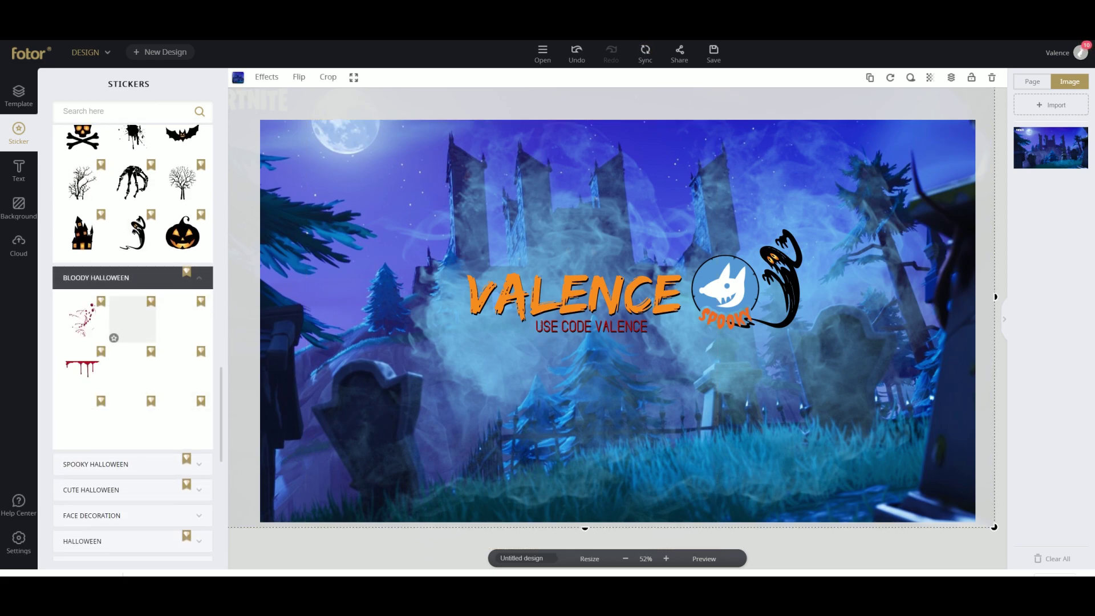
scroll(82, 368, "down", 2)
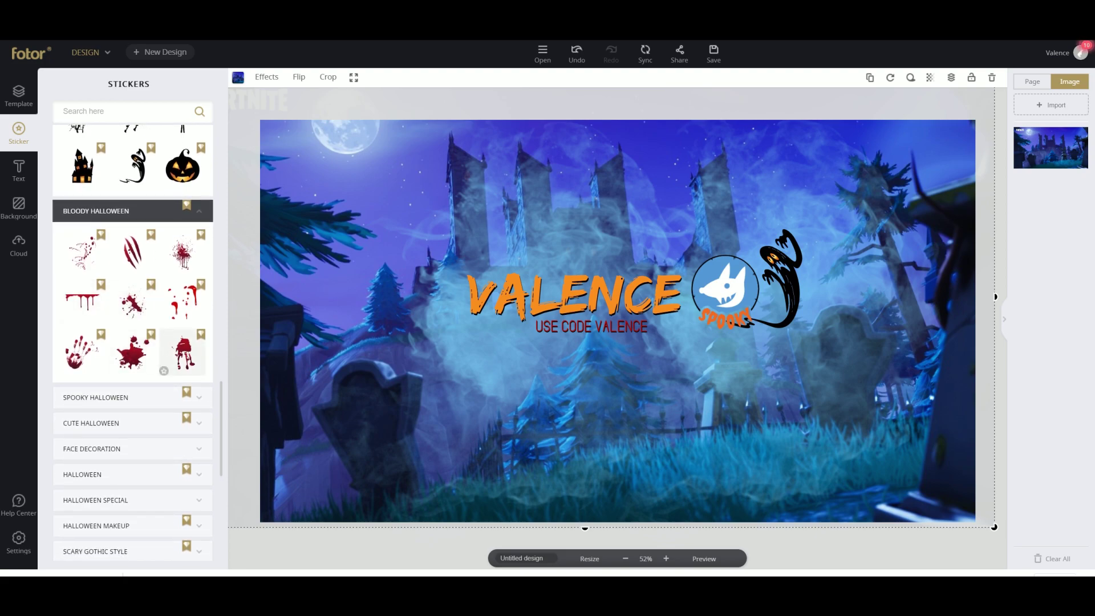
scroll(82, 303, "down", 4)
left_click(96, 264)
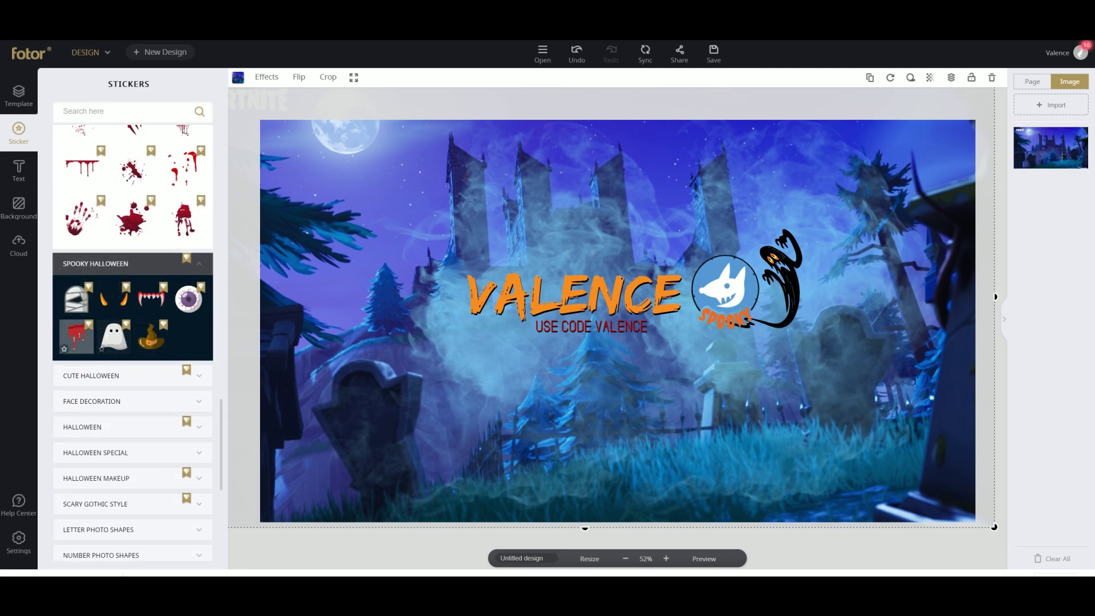
left_click(114, 337)
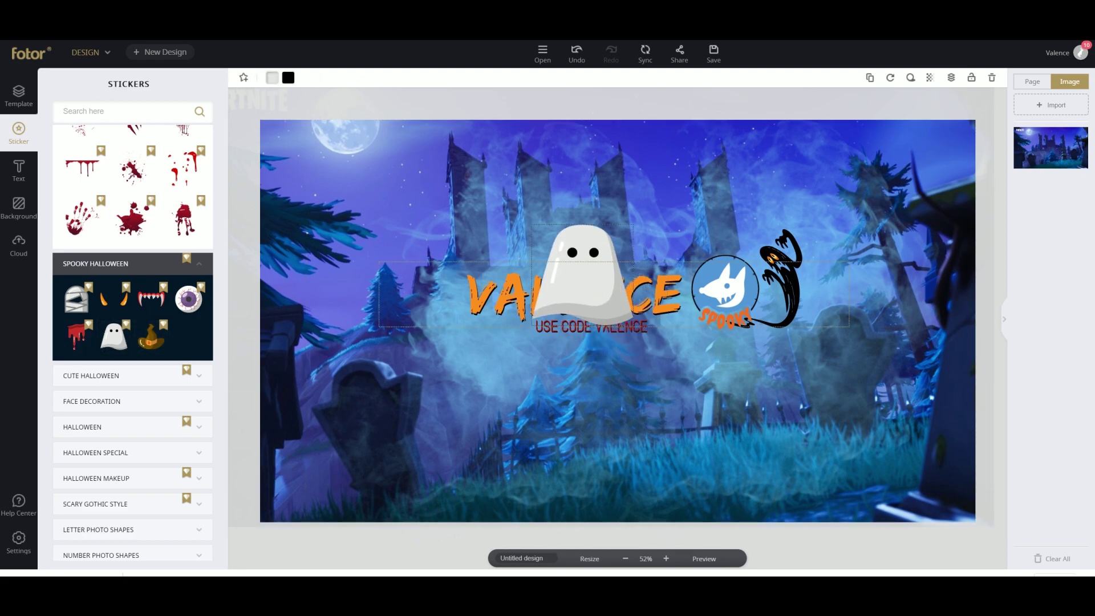
left_click_drag(582, 271, 418, 297)
Add the purple eyeball sticker, shrink it to fit inside the letter C of the "VALENCE" headline and place it there
left_click(188, 299)
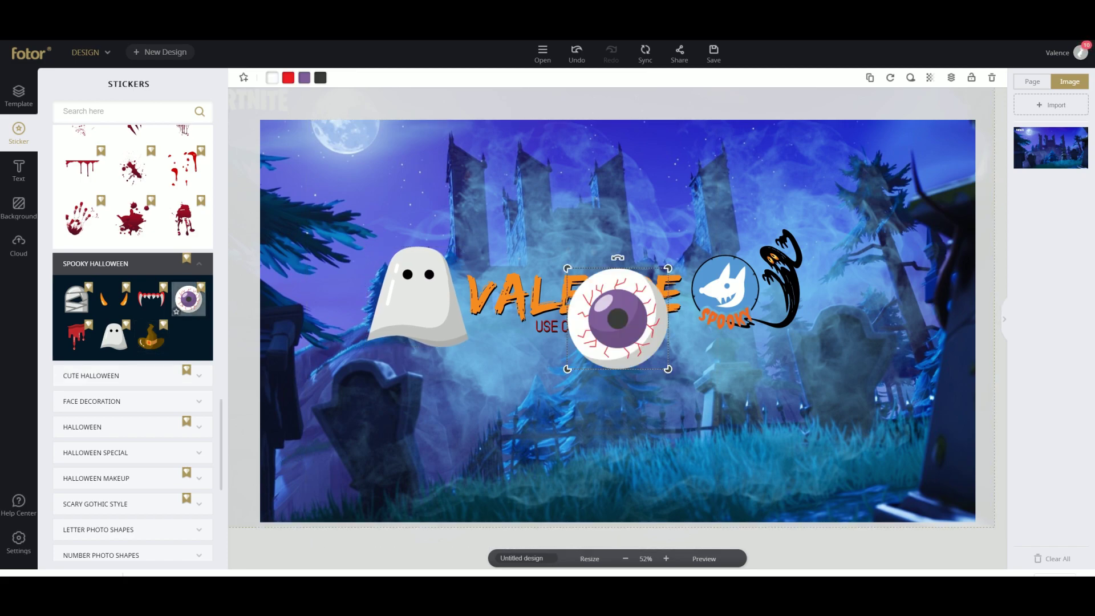
left_click_drag(618, 318, 596, 343)
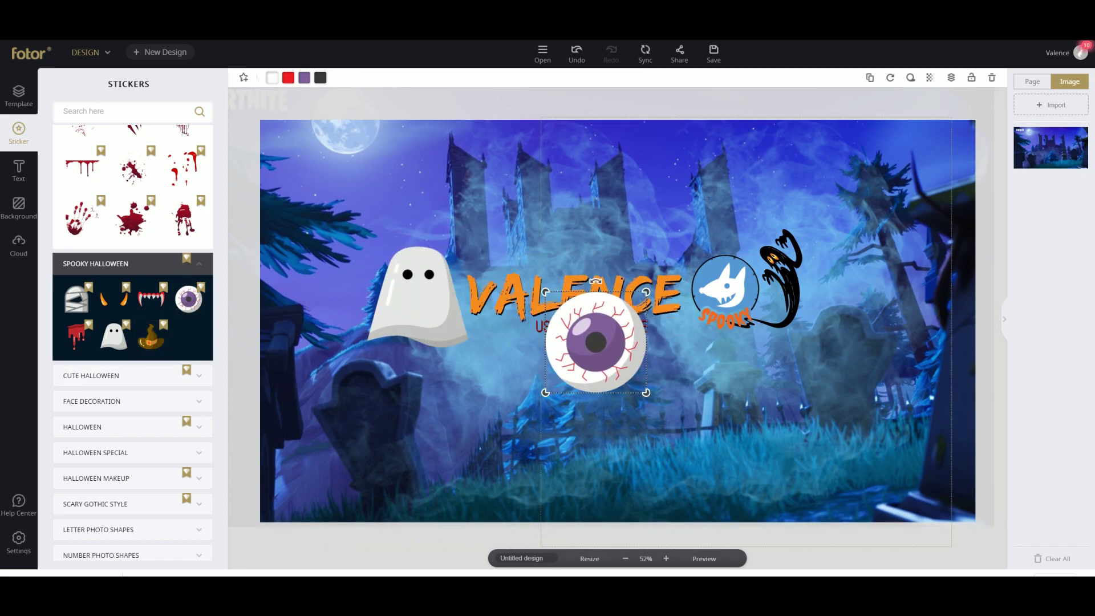
left_click_drag(646, 393, 640, 294)
left_click(736, 379)
left_click(514, 388)
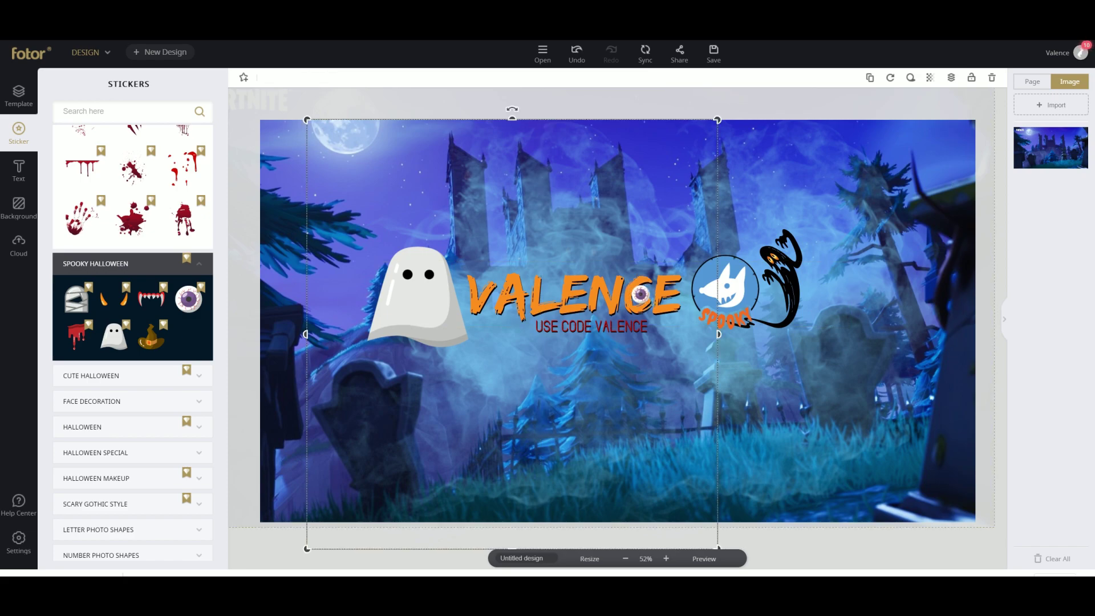
Add the green zombie hand from the Cute Halloween collection, shrink and slightly tilt it, and position it rising above the middle of the "VALENCE" headline
left_click(181, 377)
scroll(181, 381, "down", 1)
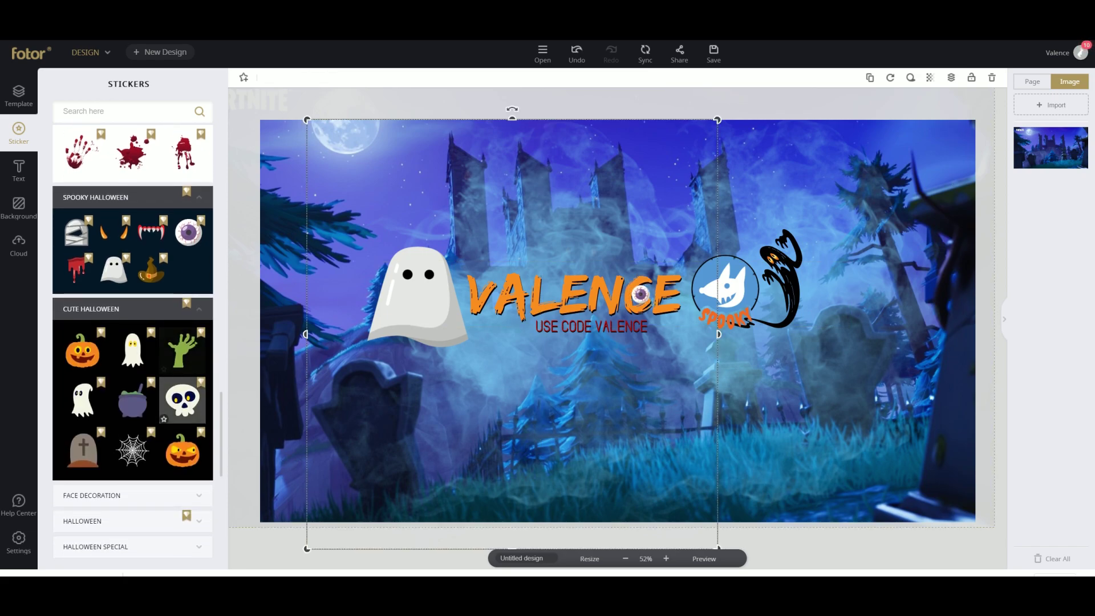
left_click(183, 349)
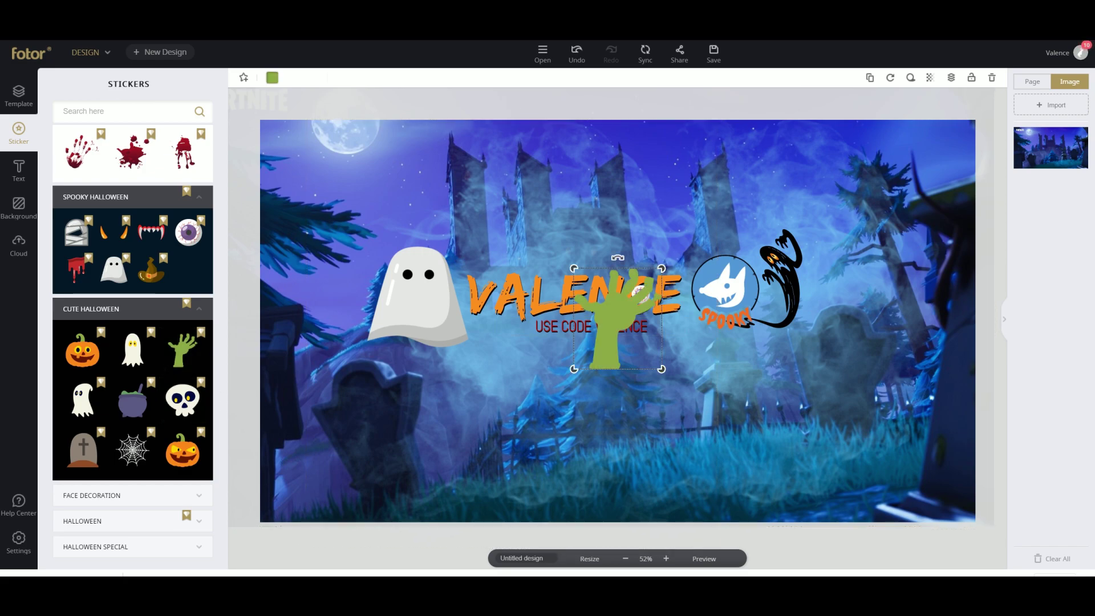
left_click_drag(662, 369, 632, 335)
left_click_drag(603, 258, 590, 260)
left_click_drag(602, 301, 574, 273)
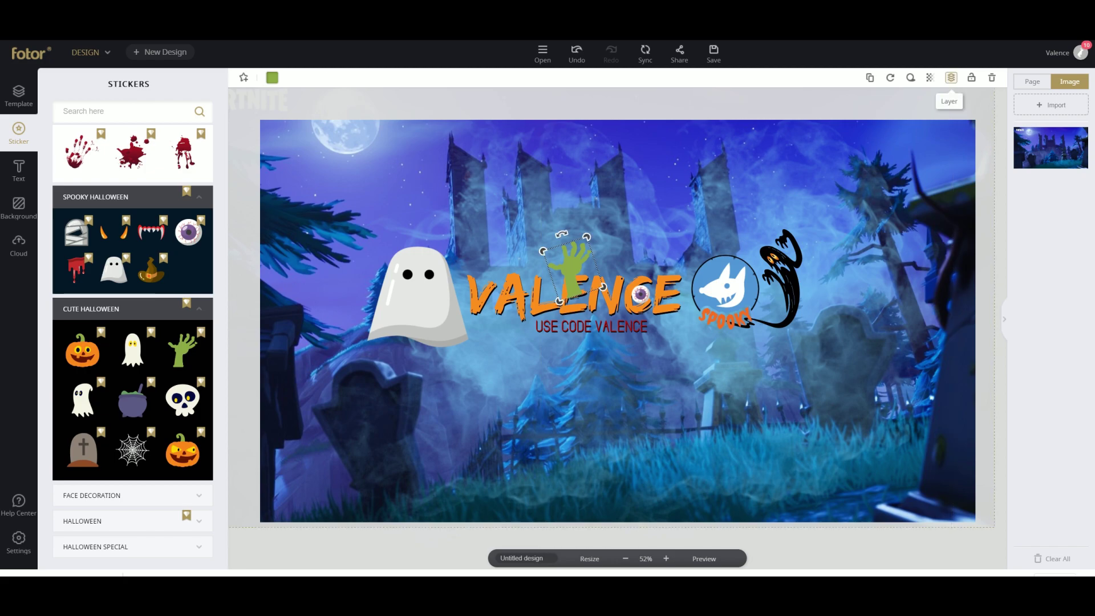
Layer the green hand behind the "VALENCE" headline but in front of the smoke
left_click(951, 78)
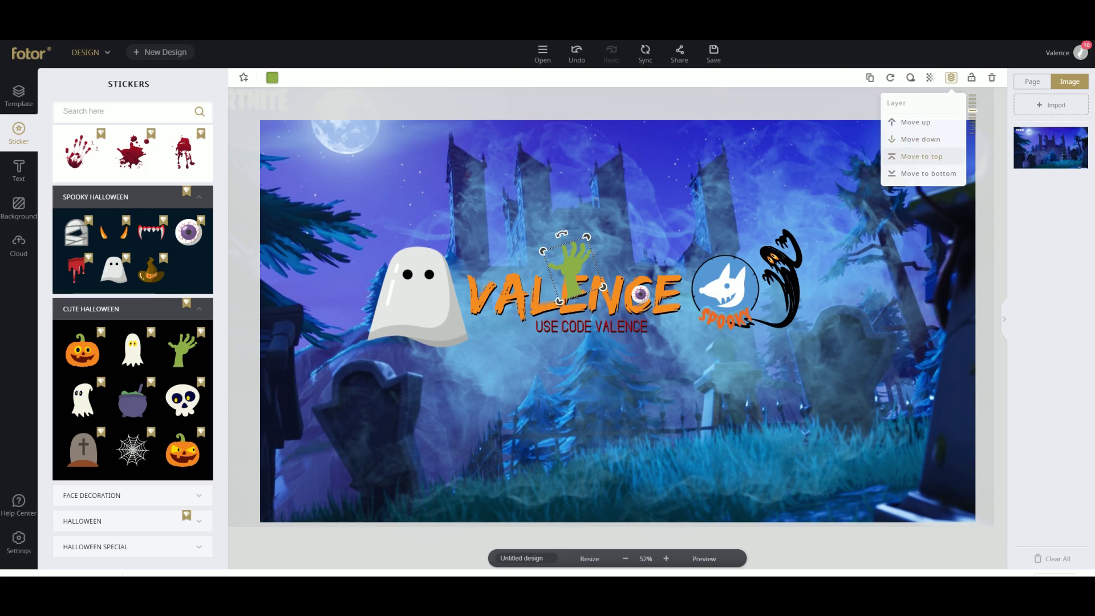
left_click(921, 140)
left_click(920, 139)
left_click(921, 139)
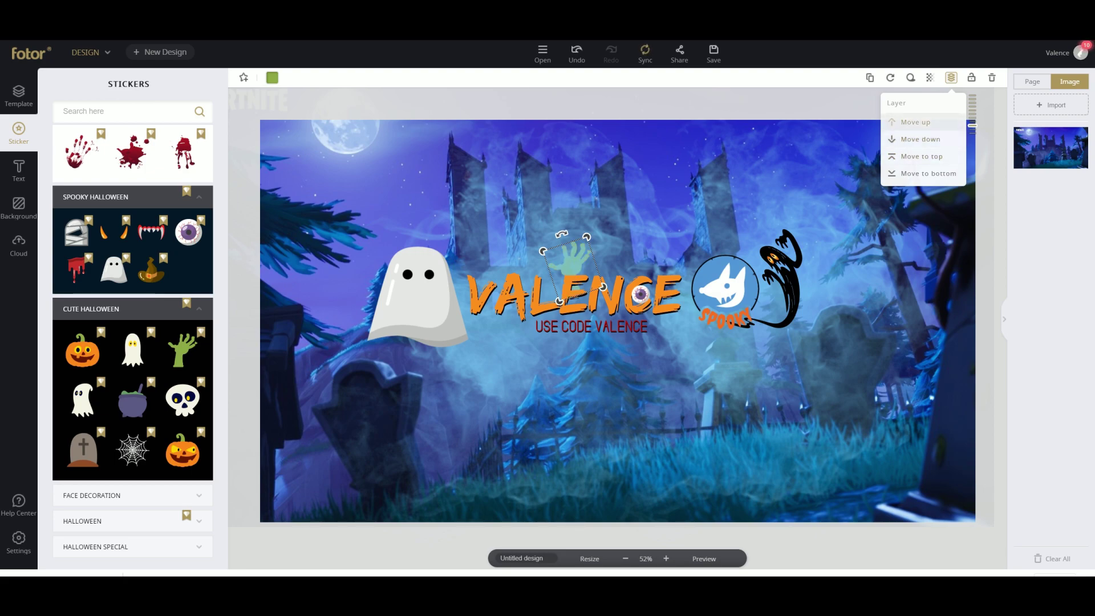
left_click(917, 122)
left_click(645, 211)
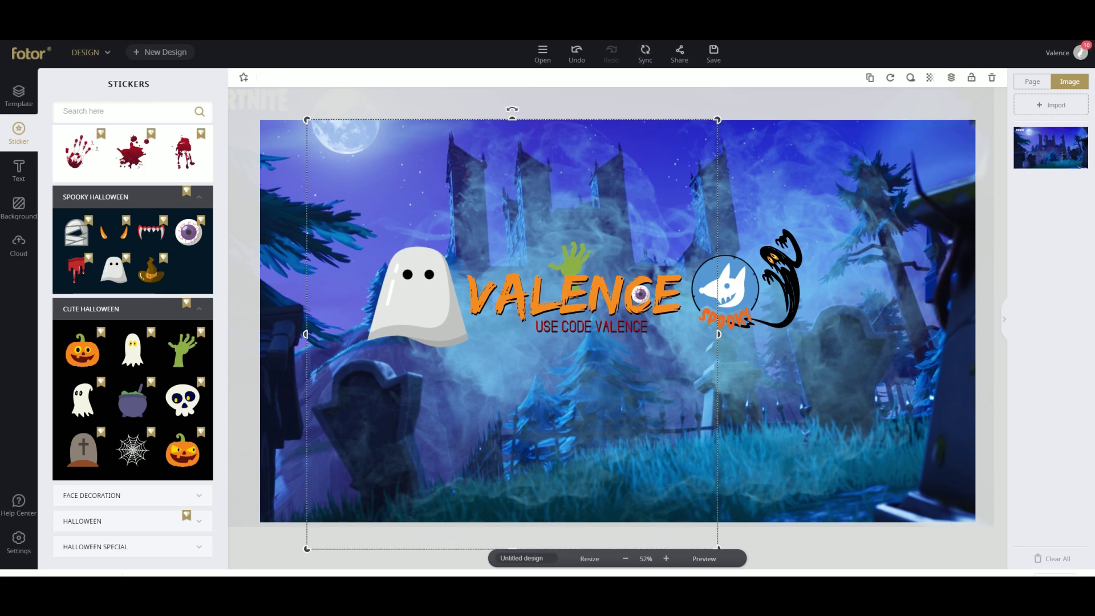
Browse the Face Decoration, Halloween and Halloween Special sticker collections for more decorations
left_click(280, 320)
scroll(132, 400, "down", 2)
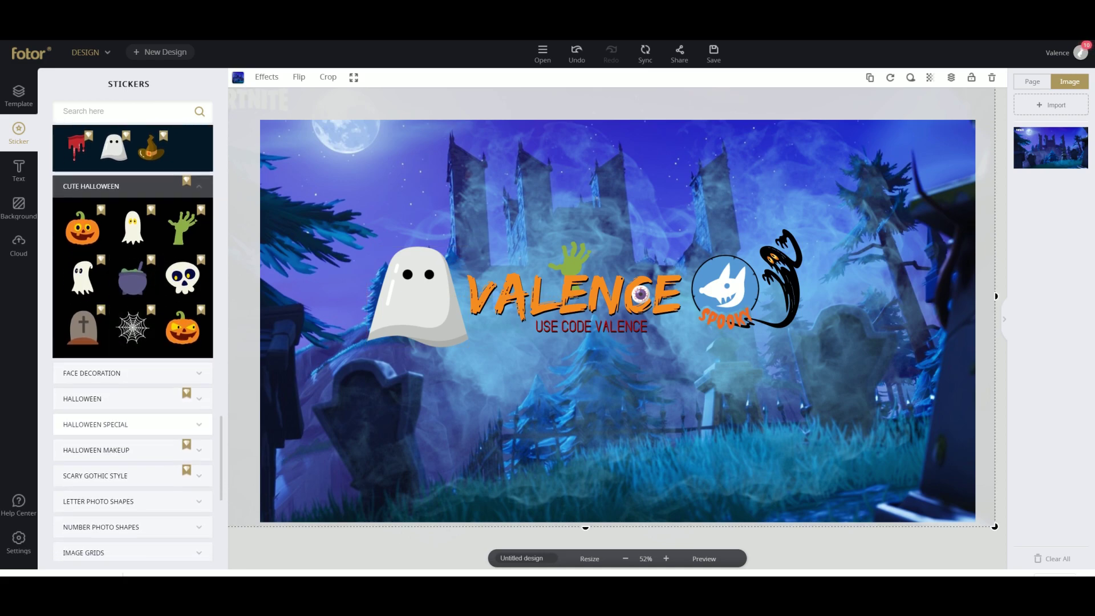
left_click(140, 366)
scroll(140, 366, "down", 4)
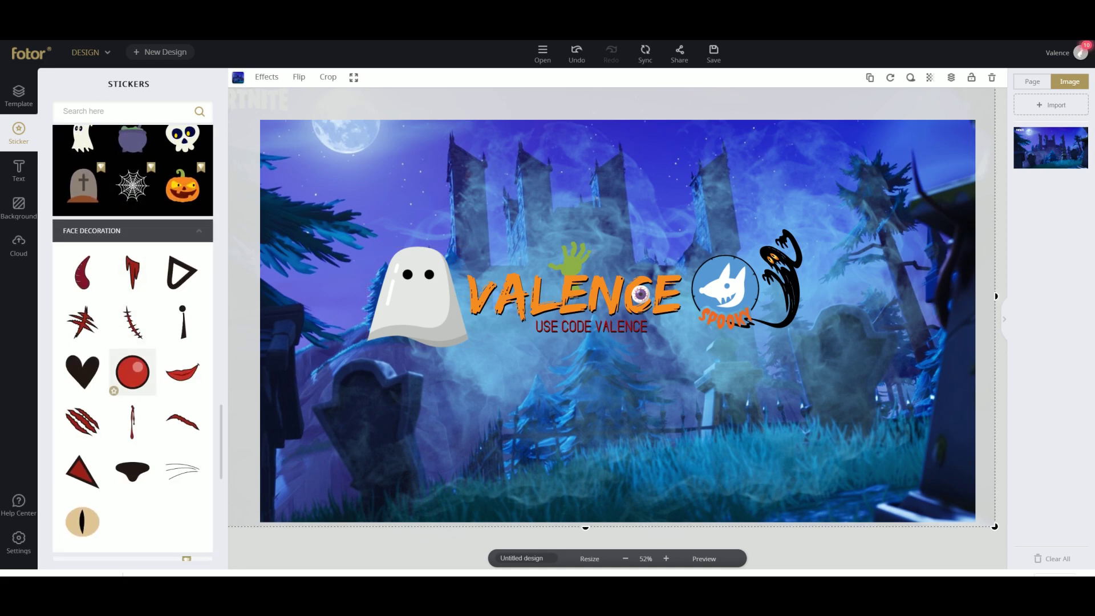
scroll(133, 370, "down", 3)
left_click(130, 377)
scroll(129, 373, "down", 3)
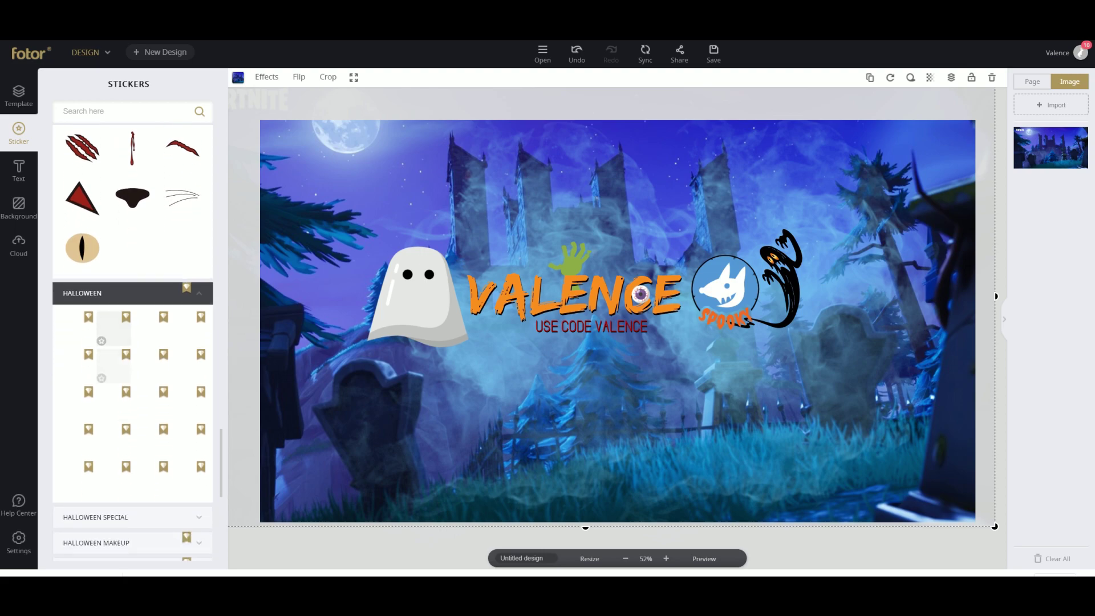
scroll(150, 329, "down", 2)
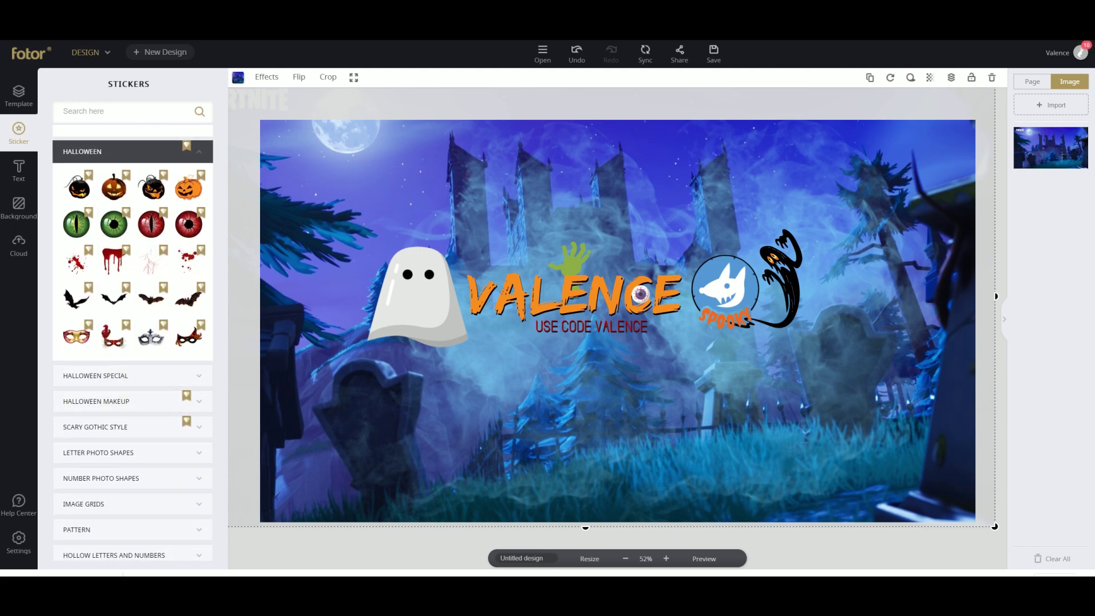
left_click(325, 603)
left_click(326, 604)
scroll(132, 343, "down", 2)
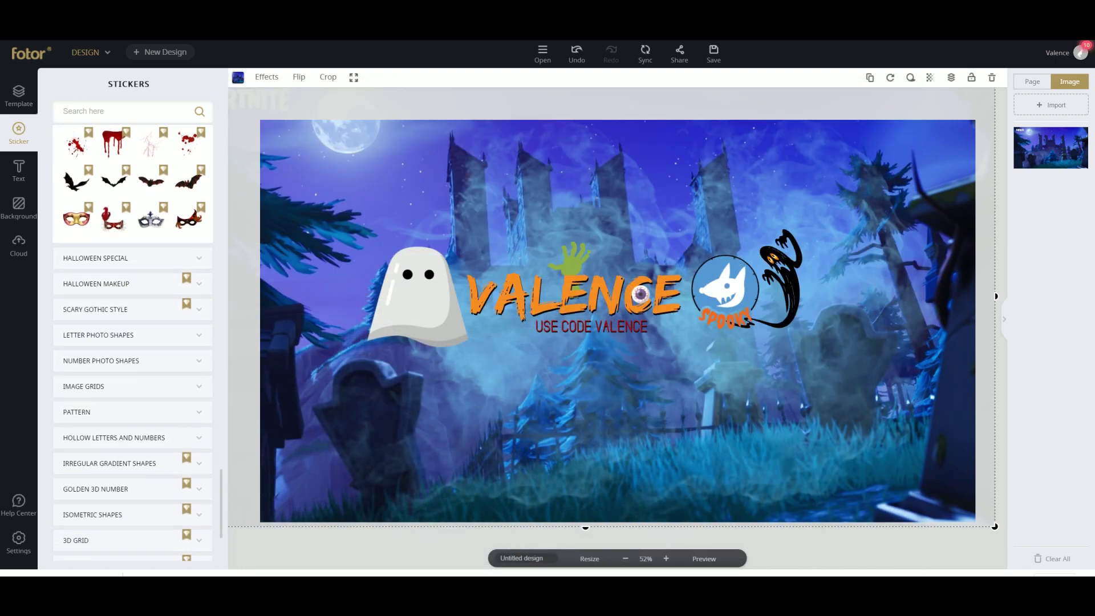
scroll(147, 338, "up", 2)
left_click(146, 340)
scroll(149, 379, "down", 2)
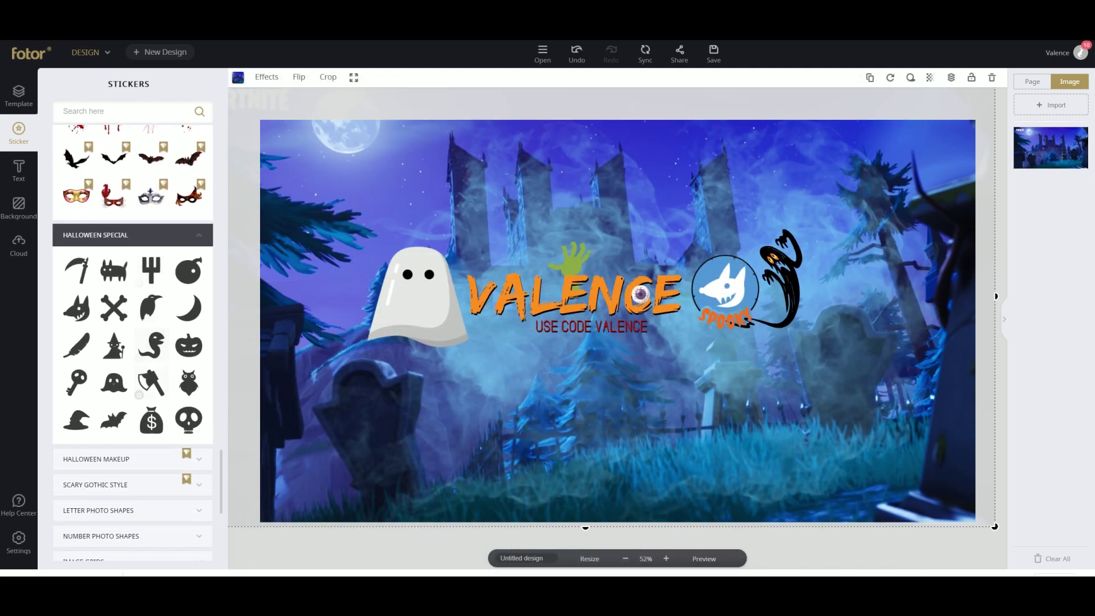
scroll(152, 377, "down", 1)
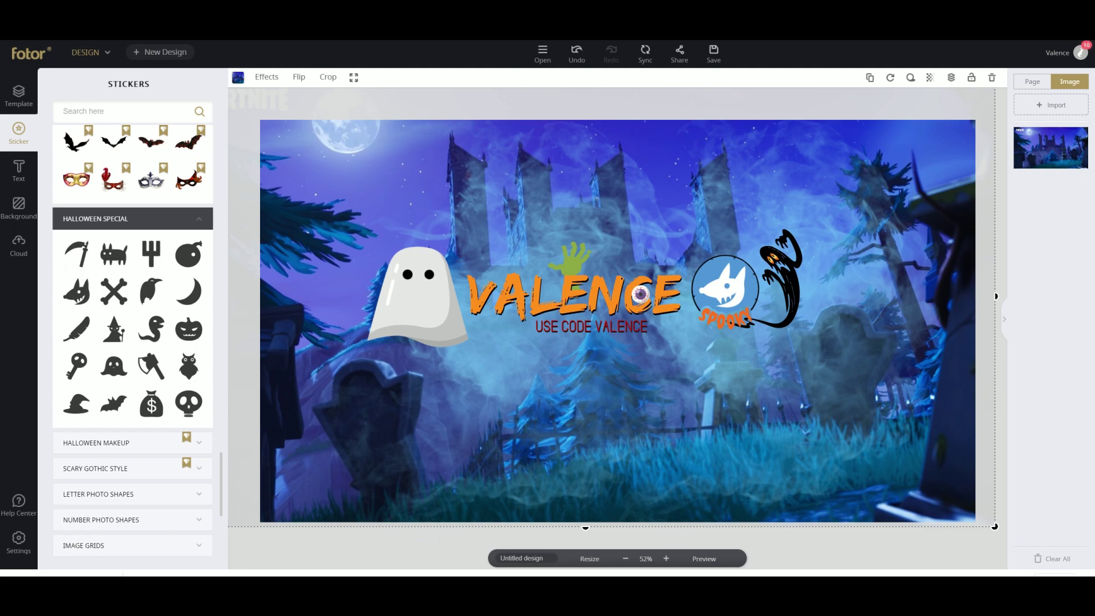
Try an enlarged scythe sticker from the Halloween Special collection over the headline and delete it
left_click(76, 253)
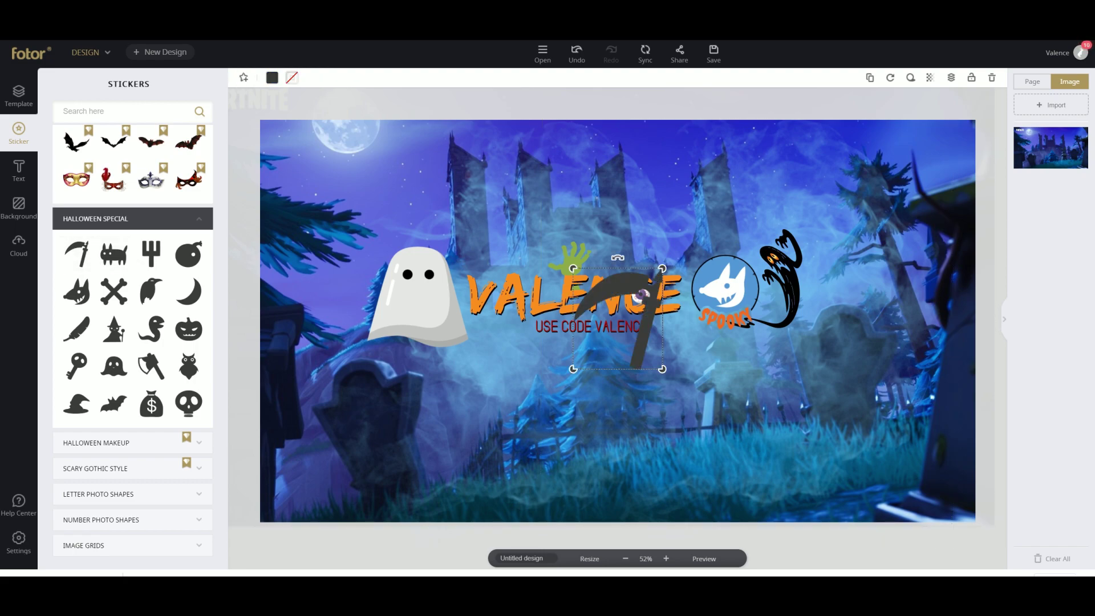
left_click_drag(662, 369, 709, 421)
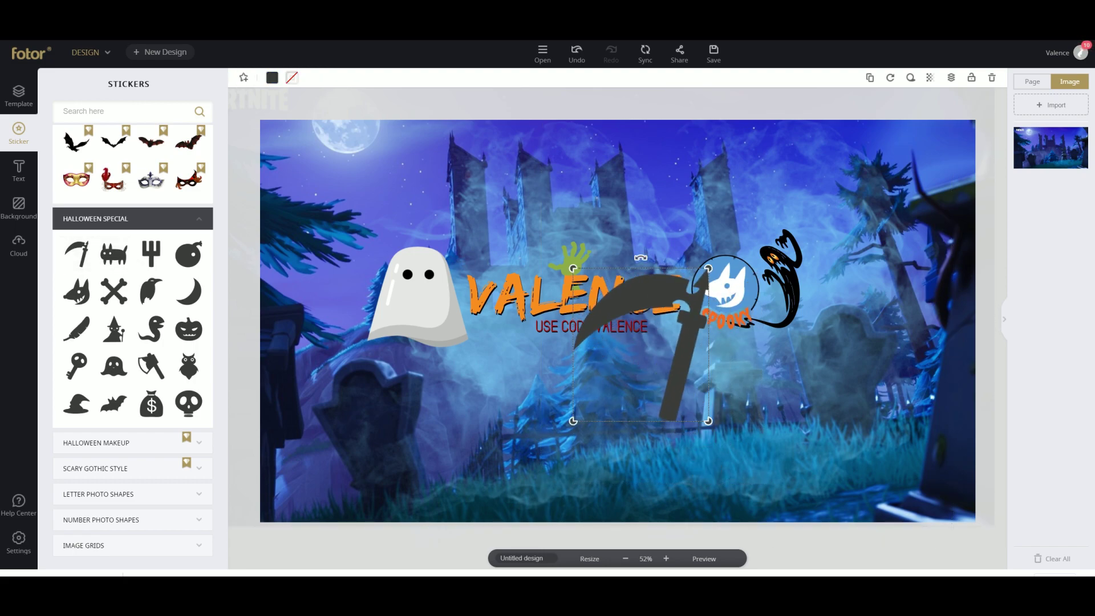
left_click(992, 77)
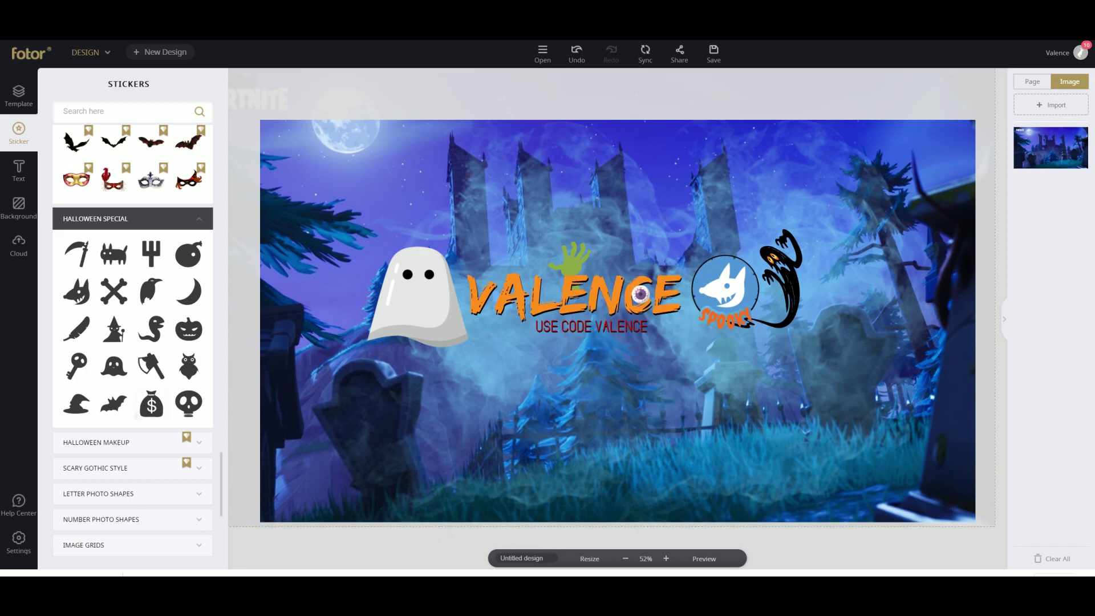
Look through the Halloween Makeup and Scary Gothic Style sticker collections
scroll(132, 336, "down", 2)
left_click(133, 380)
scroll(156, 433, "down", 2)
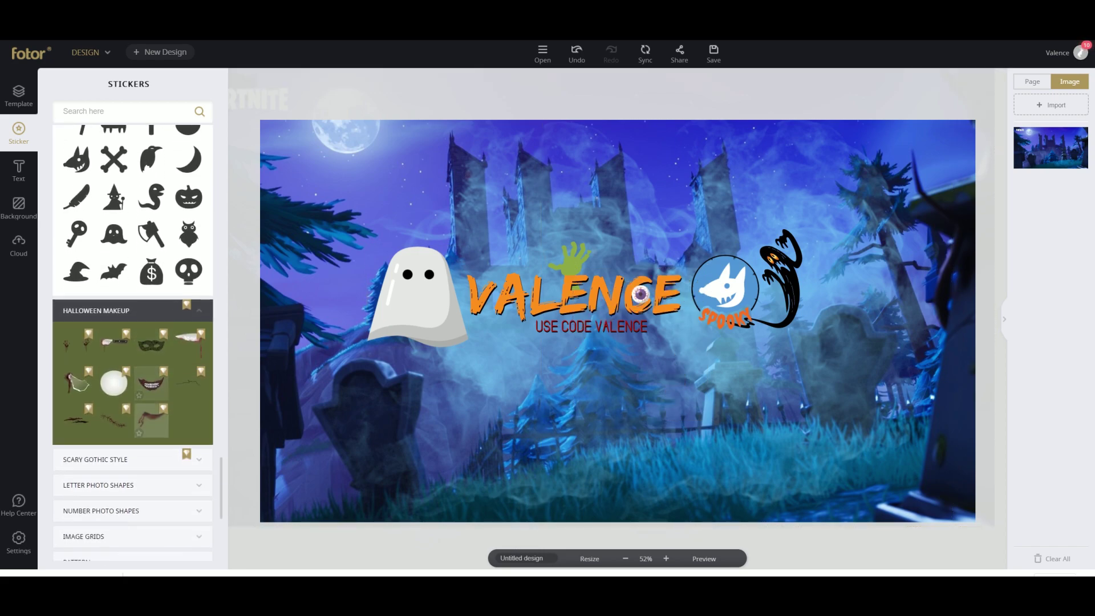
left_click(156, 462)
scroll(156, 463, "down", 5)
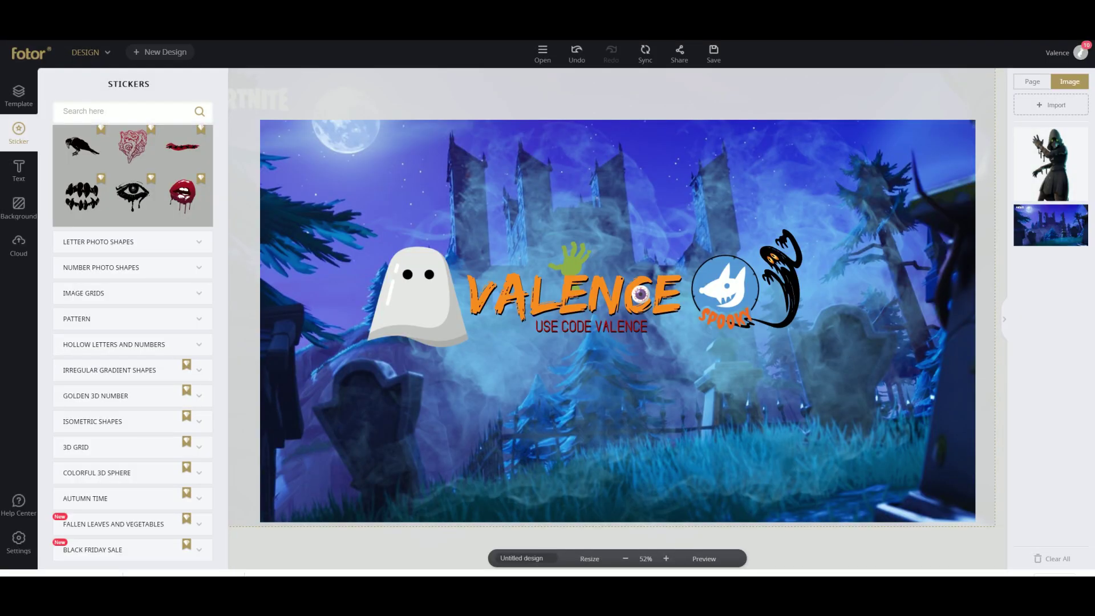
Add the imported hooded character image and enlarge it to nearly the banner's full height on its right half, over the Spooky badge
left_click_drag(1051, 164, 568, 356)
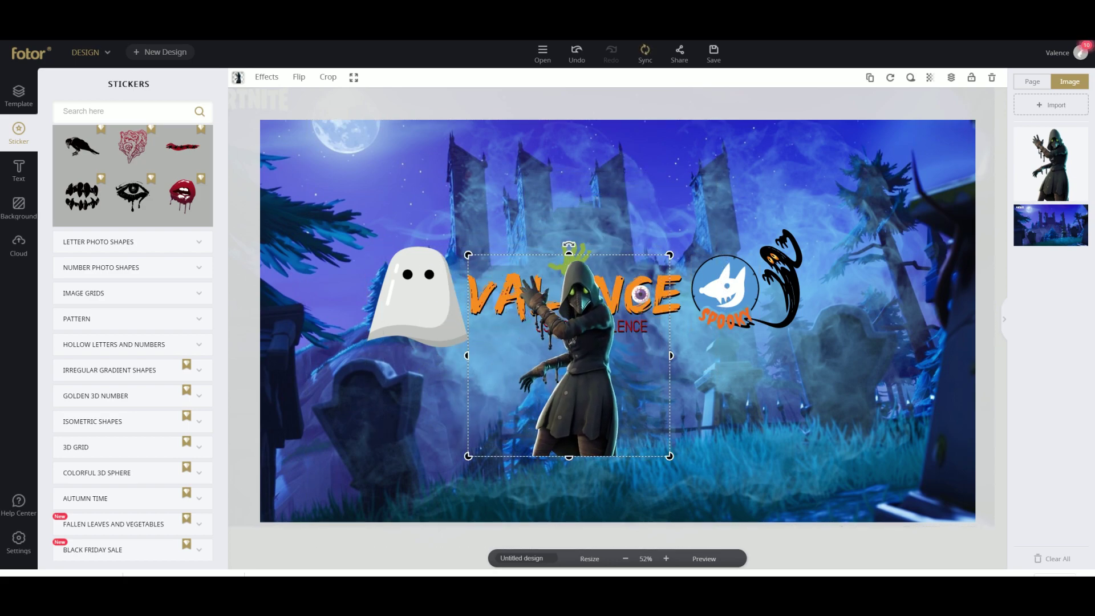
left_click_drag(468, 255, 781, 334)
left_click(559, 297)
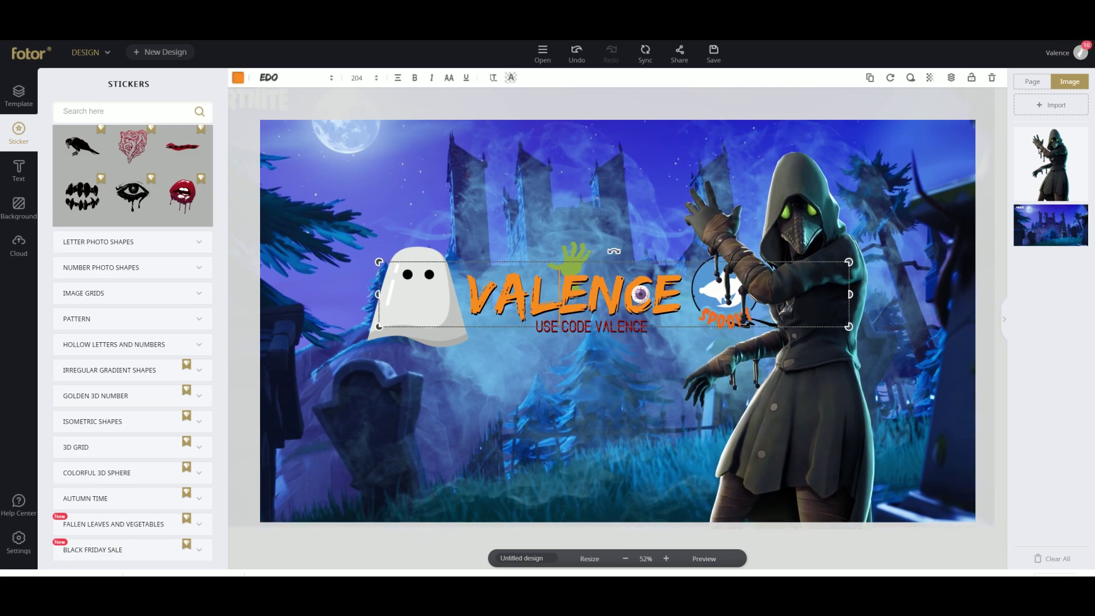
left_click(793, 342)
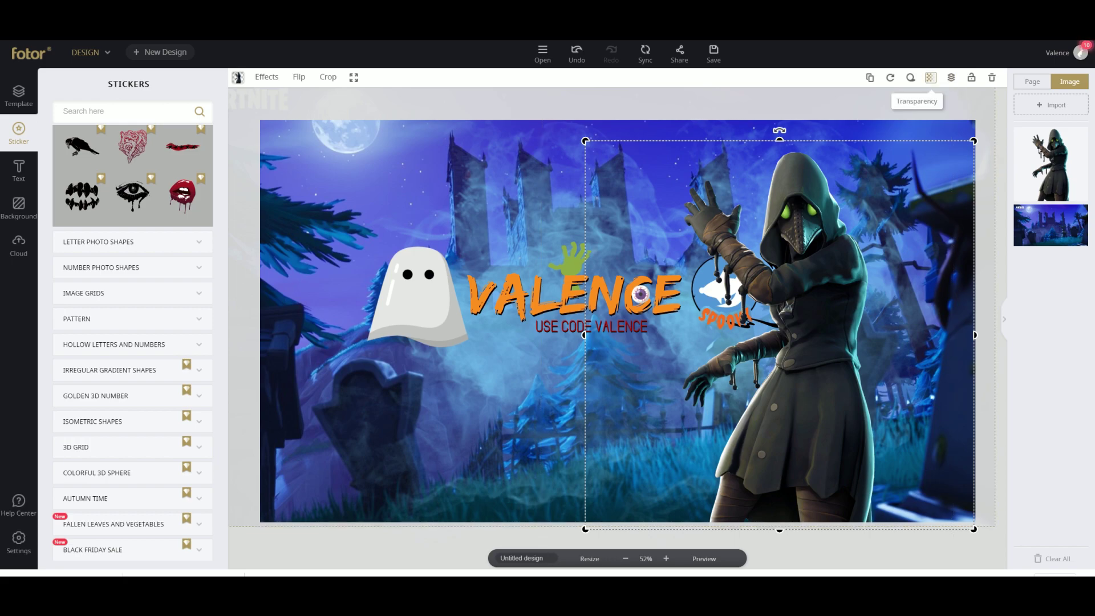
Send the hooded character one layer down, behind the Spooky badge, and shrink the badge beside the VALENCE headline
left_click(951, 77)
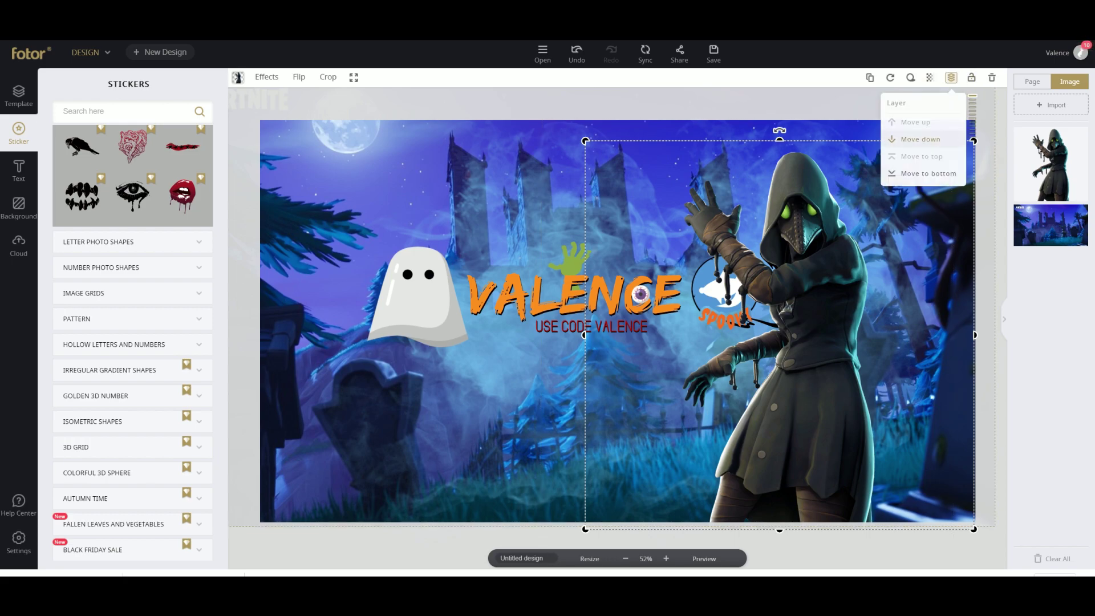
left_click(920, 139)
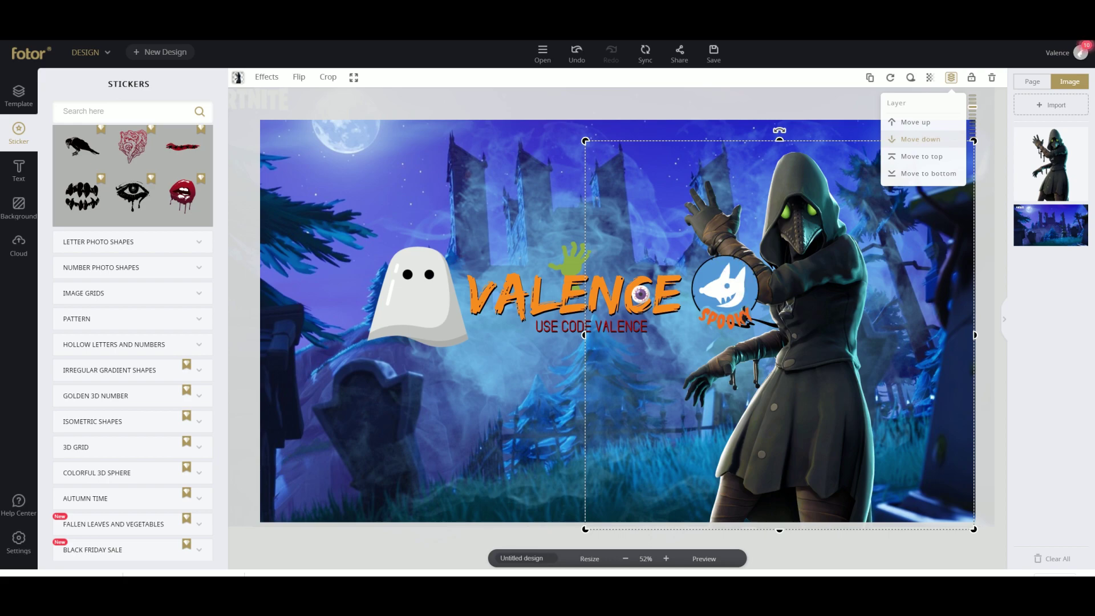
left_click(707, 281)
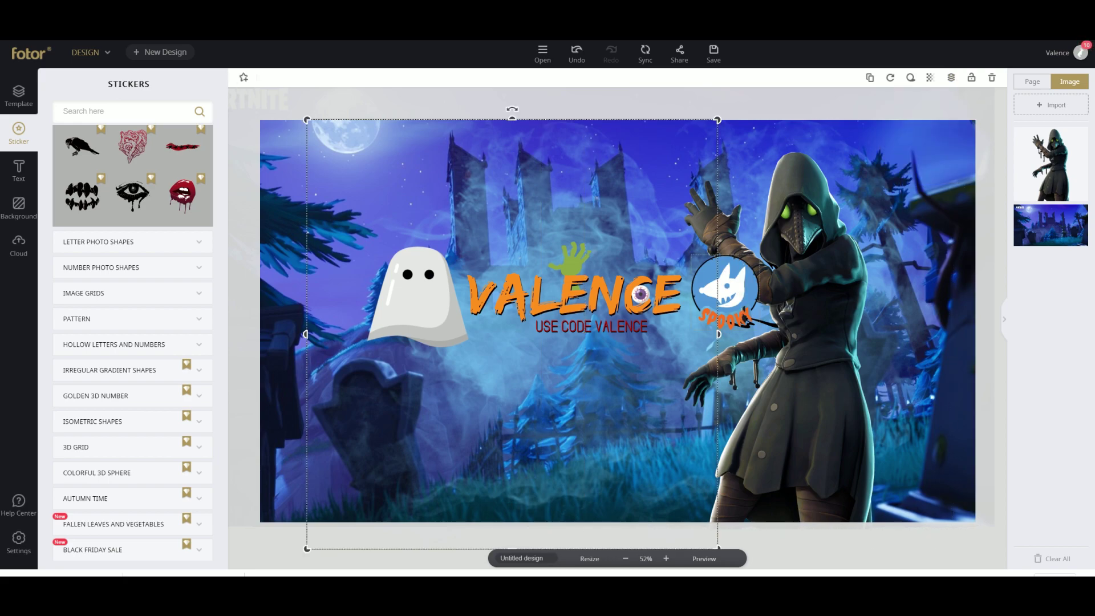
left_click(730, 292)
left_click_drag(760, 329, 714, 305)
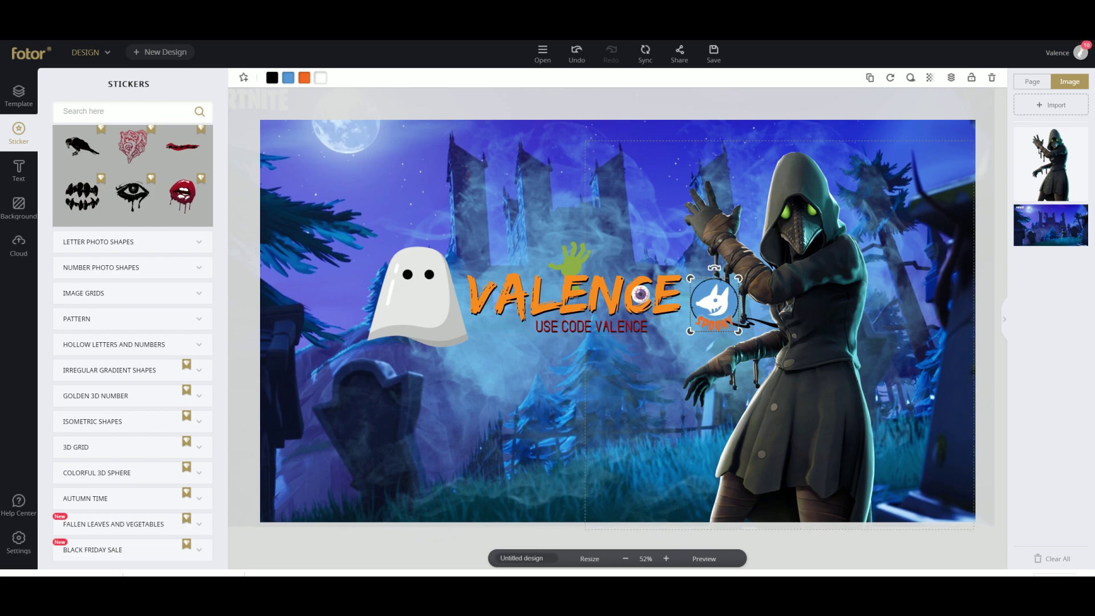
Move the white ghost sticker down so it sits just below the left end of the VALENCE headline
left_click(641, 294)
left_click(418, 300)
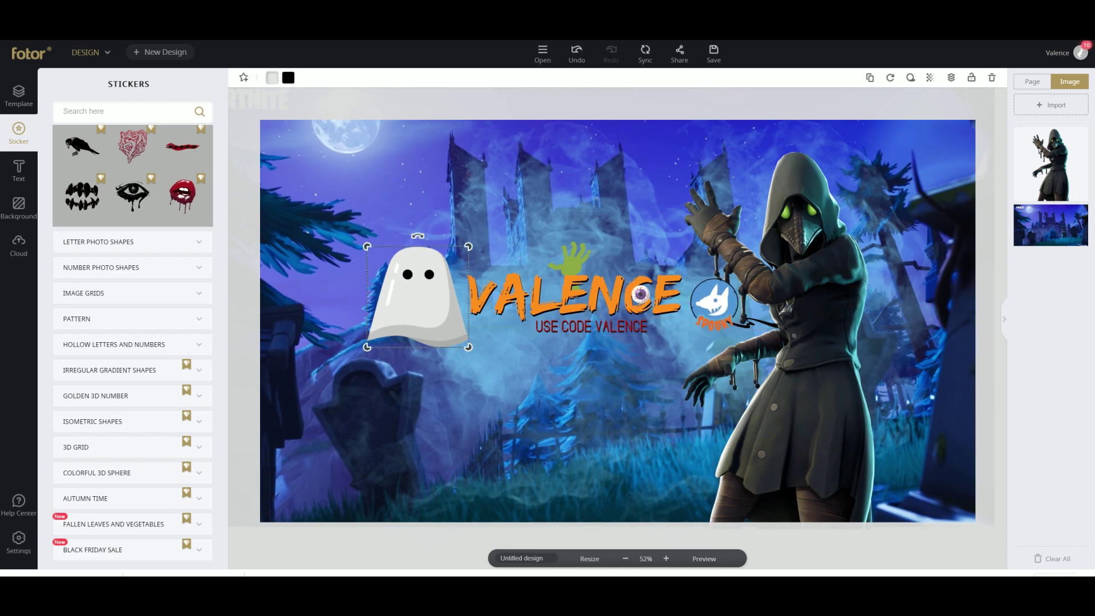
left_click_drag(418, 300, 419, 357)
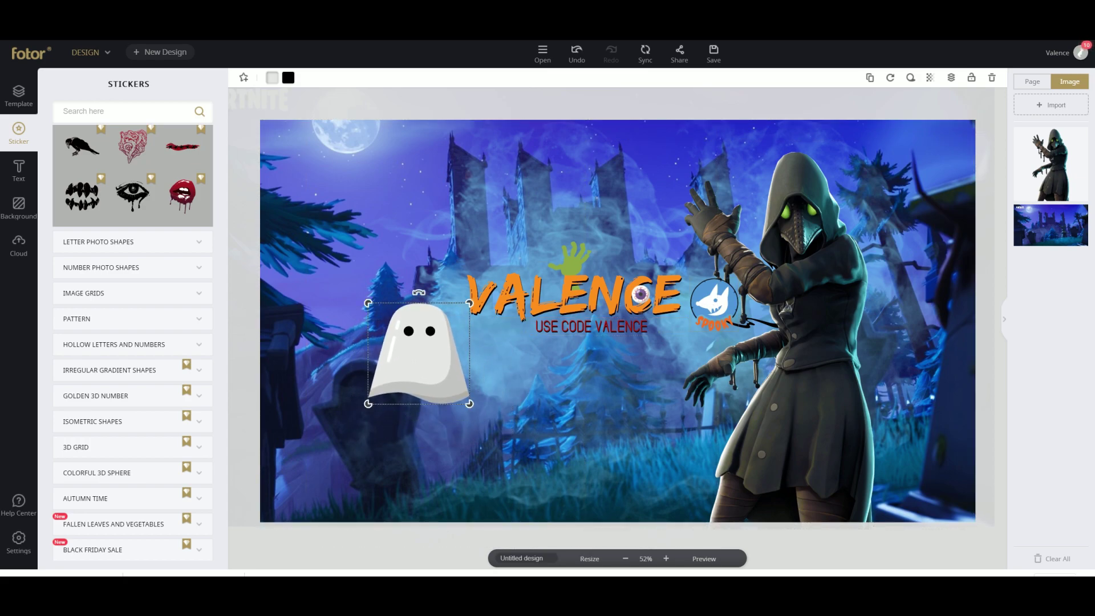
Shrink the hooded character to about three quarters of its size and place it directly behind the Spooky badge
left_click(799, 325)
left_click_drag(799, 325, 794, 342)
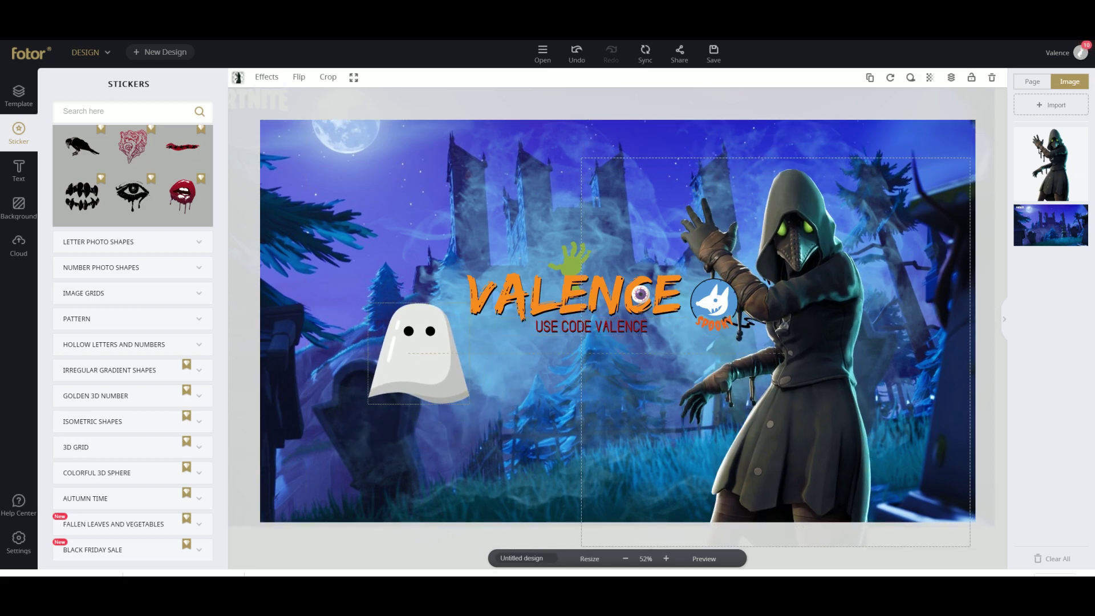
left_click_drag(582, 159, 682, 259)
left_click_drag(822, 377, 747, 314)
Reduce the VALENCE headline to font size 172 and recentre it above the USE CODE VALENCE line
left_click(599, 297)
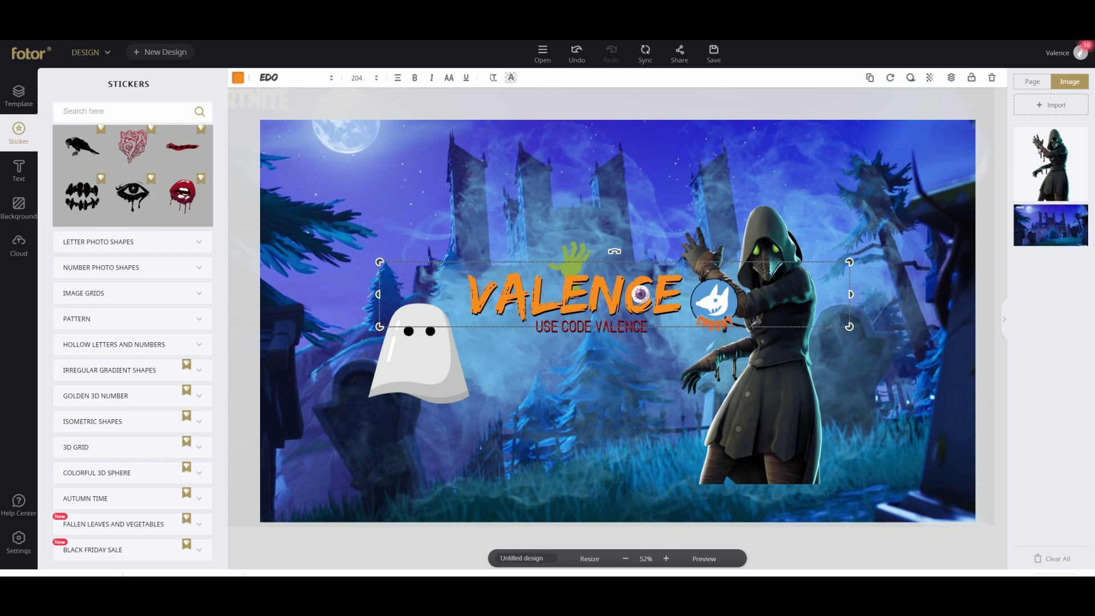
left_click_drag(380, 262, 452, 273)
left_click_drag(570, 299, 522, 299)
left_click(592, 326)
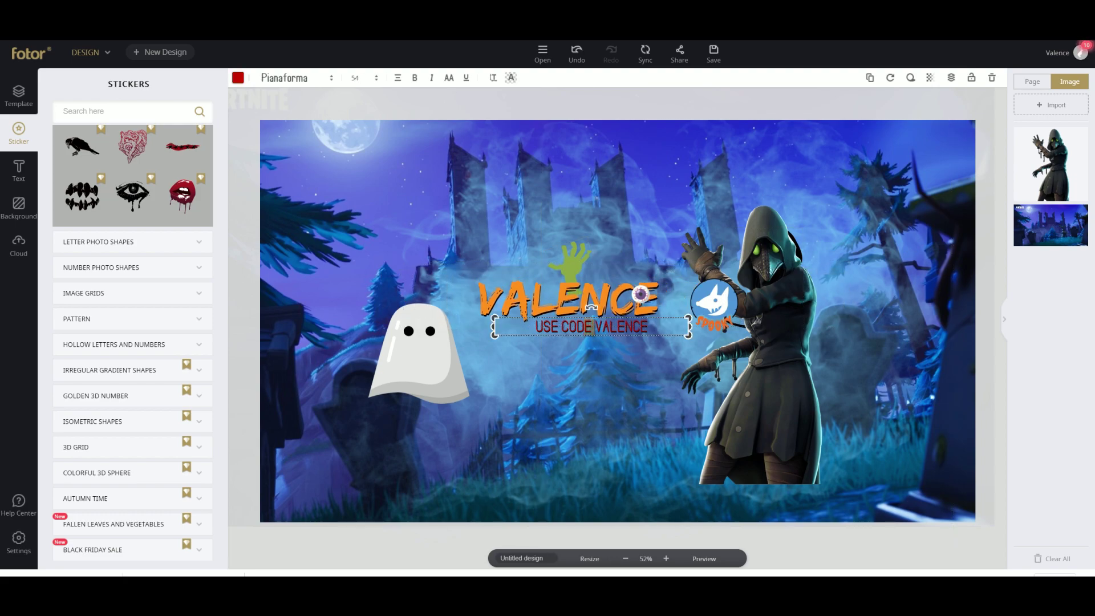
Move the Spooky badge closer to the headline's end and reposition the eyeball sticker inside the headline's letter C
left_click(759, 330)
left_click_drag(714, 302, 624, 295)
left_click(641, 294)
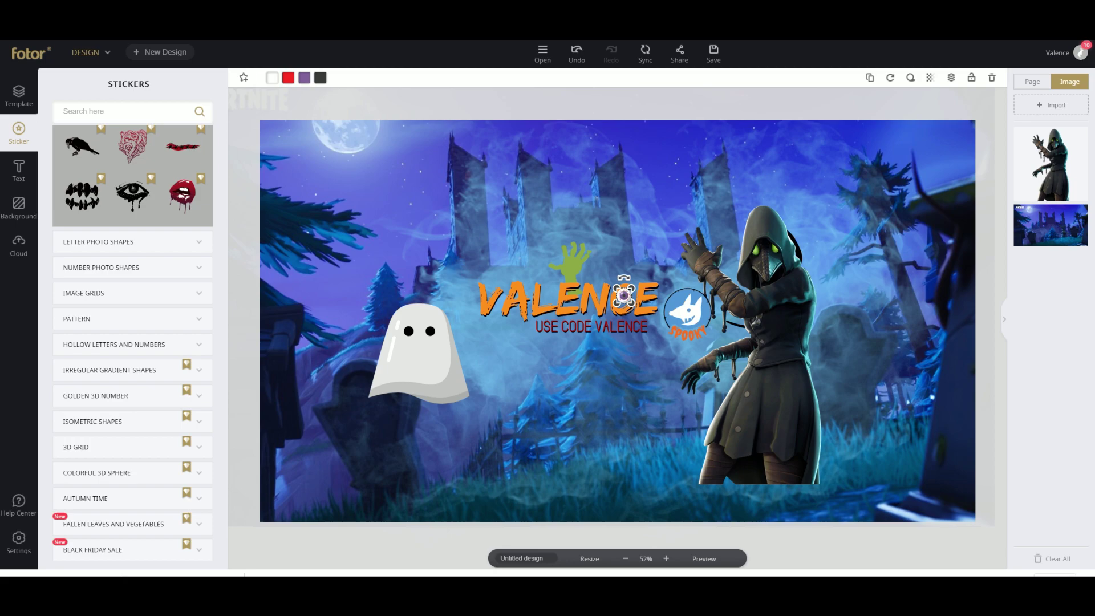
Shrink the white ghost sticker to about three quarters of its size and place it against the headline's left end
left_click_drag(420, 354, 436, 338)
left_click_drag(486, 389, 461, 364)
left_click_drag(423, 331, 448, 342)
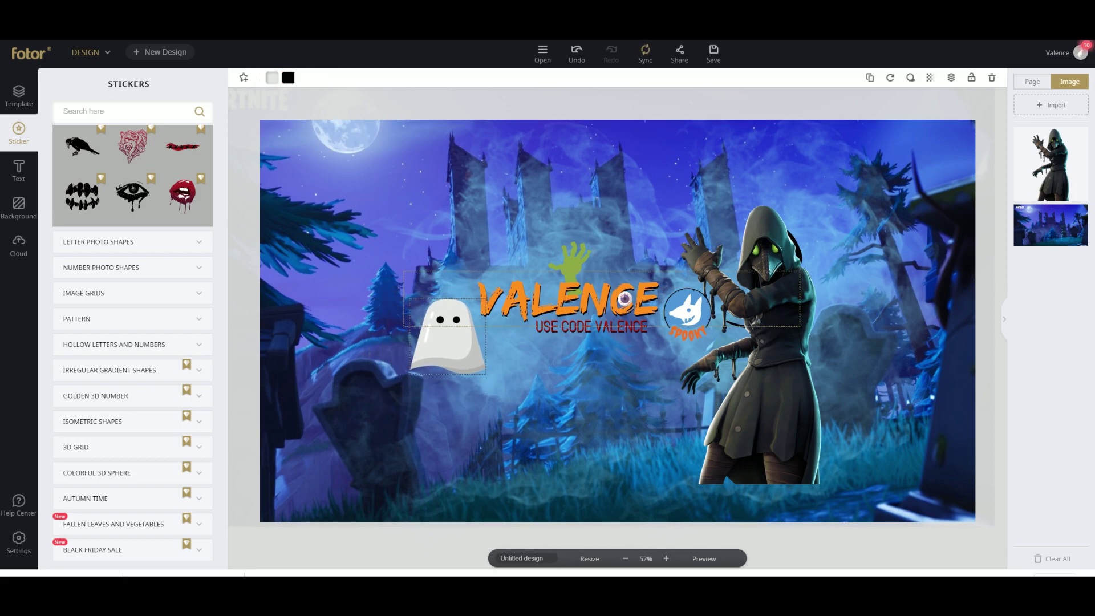
left_click_drag(410, 374, 410, 374)
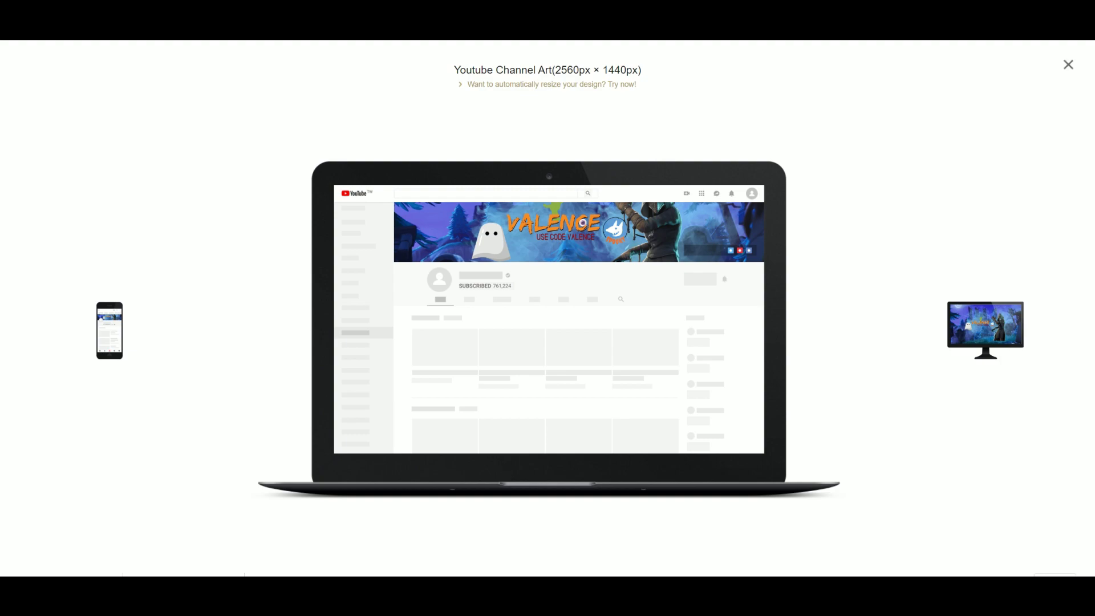
Close the banner preview and lower the hooded character until its legs run off the banner's bottom edge
left_click(1068, 64)
left_click_drag(765, 319, 772, 372)
Shift the VALENCE headline, USE CODE VALENCE line, Spooky badge, green hand and eyeball slightly lower as one arrangement
left_click(767, 294)
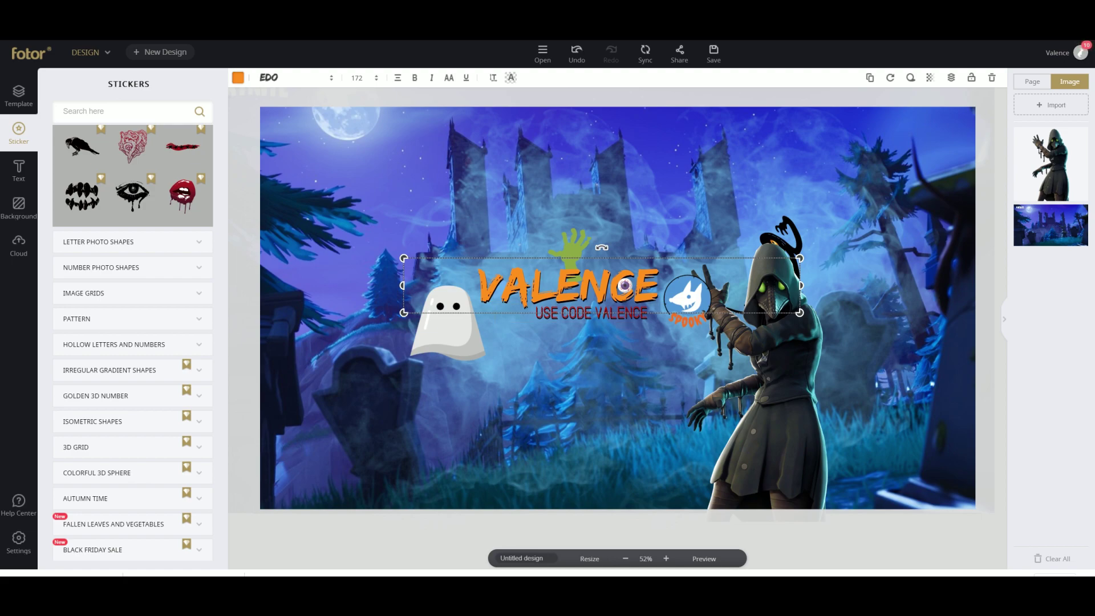
left_click_drag(599, 287, 585, 337)
left_click(593, 314)
left_click_drag(687, 300, 688, 325)
left_click_drag(570, 260, 625, 300)
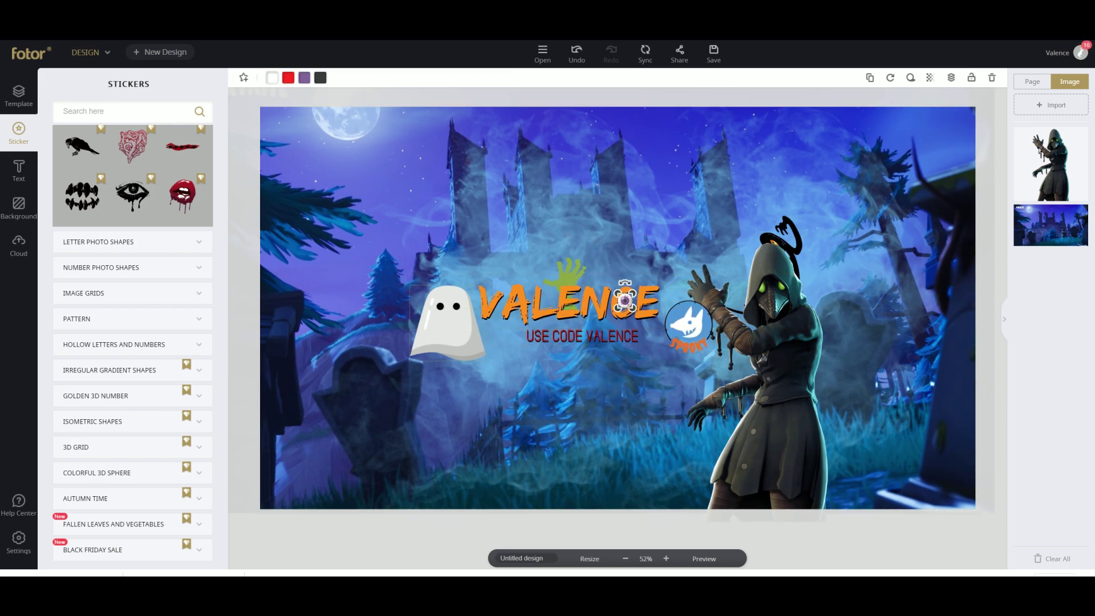
Lower the white ghost below the headline's left end and move the black ghost out beside the character's hood
left_click_drag(448, 323, 448, 358)
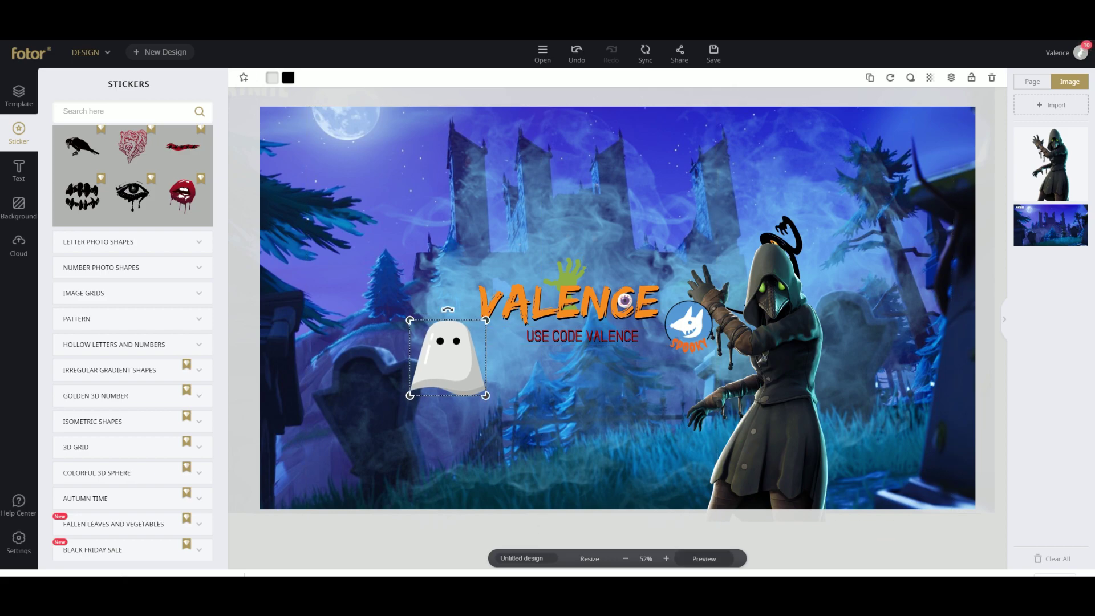
left_click_drag(792, 241, 827, 253)
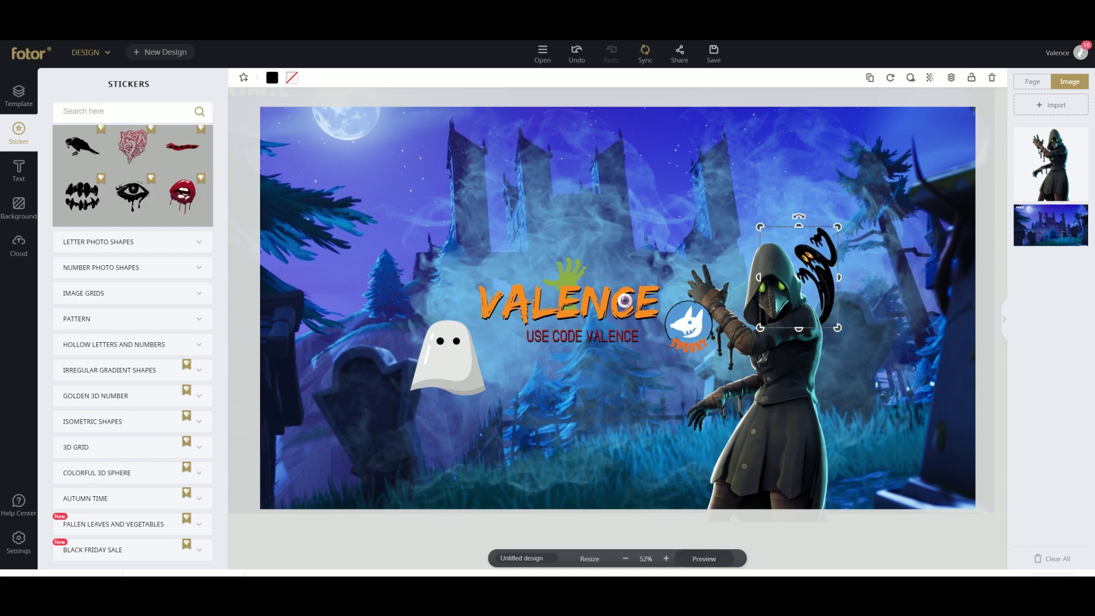
Preview the banner on the laptop channel page and the TV mockup, and return to the design
left_click(704, 558)
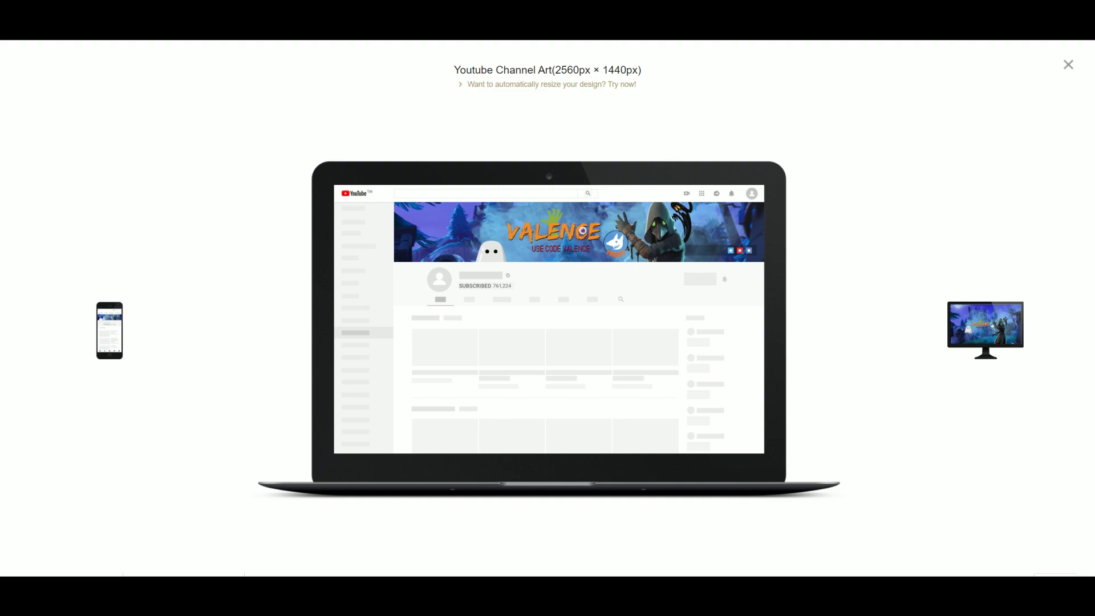
left_click(986, 331)
left_click(1069, 65)
Send both smoke overlays down in the layer order, behind the graveyard background image
left_click(513, 320)
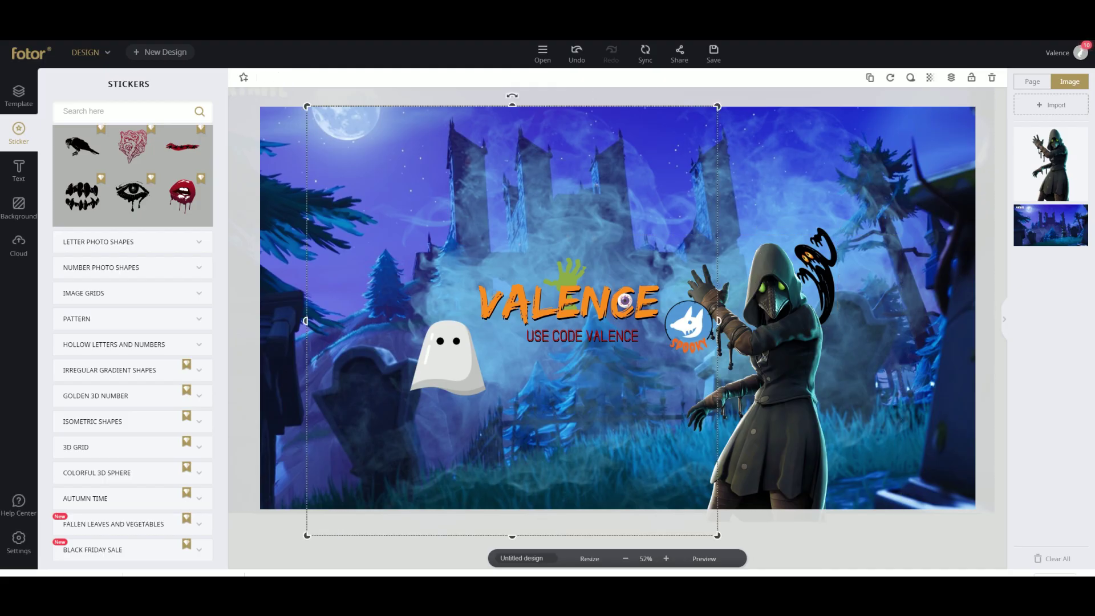
mouse_move(754, 343)
left_mouse_down()
mouse_move(684, 351)
mouse_move(735, 364)
mouse_move(760, 335)
left_mouse_up()
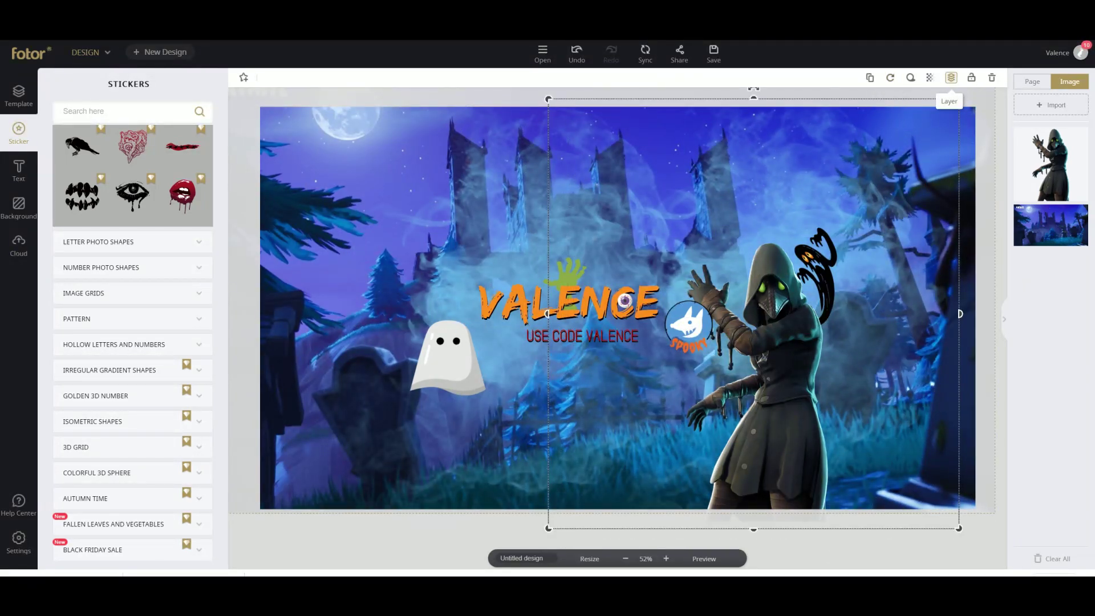
left_click(951, 77)
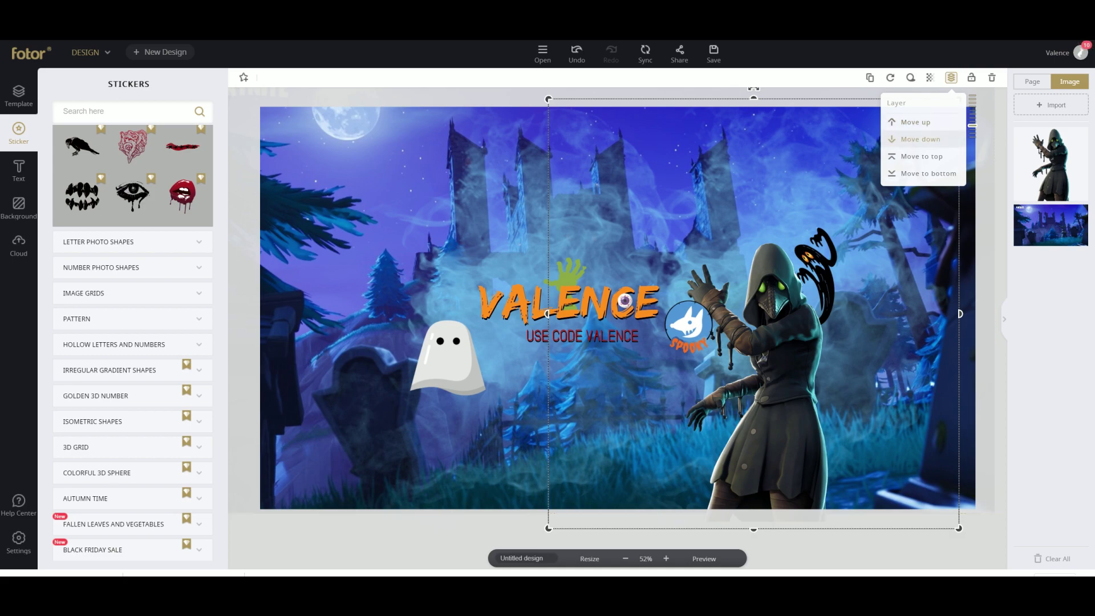
left_click(920, 139)
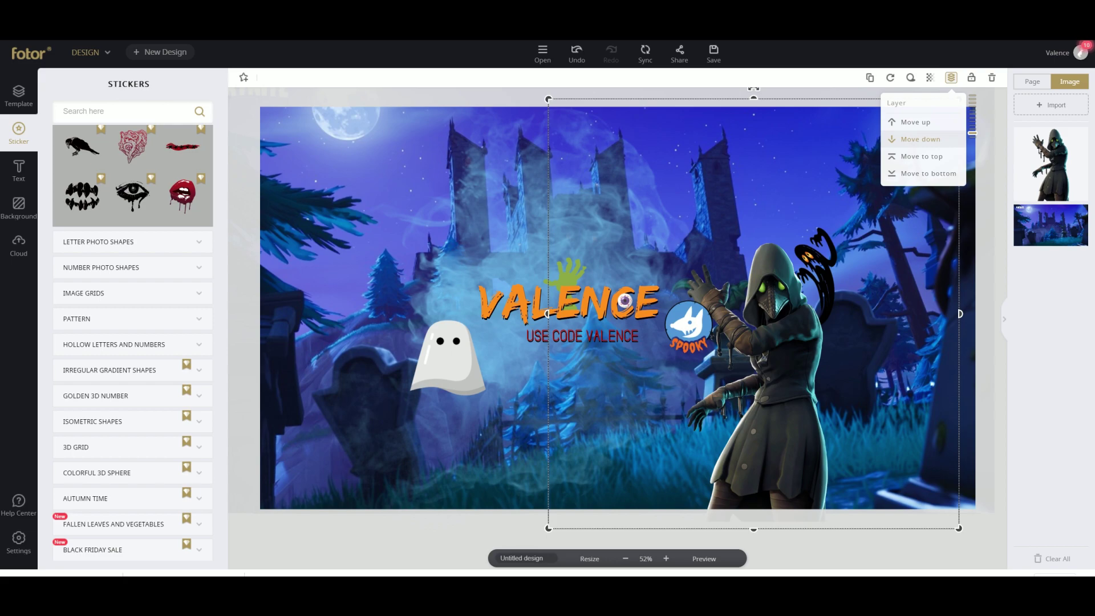
left_click(599, 191)
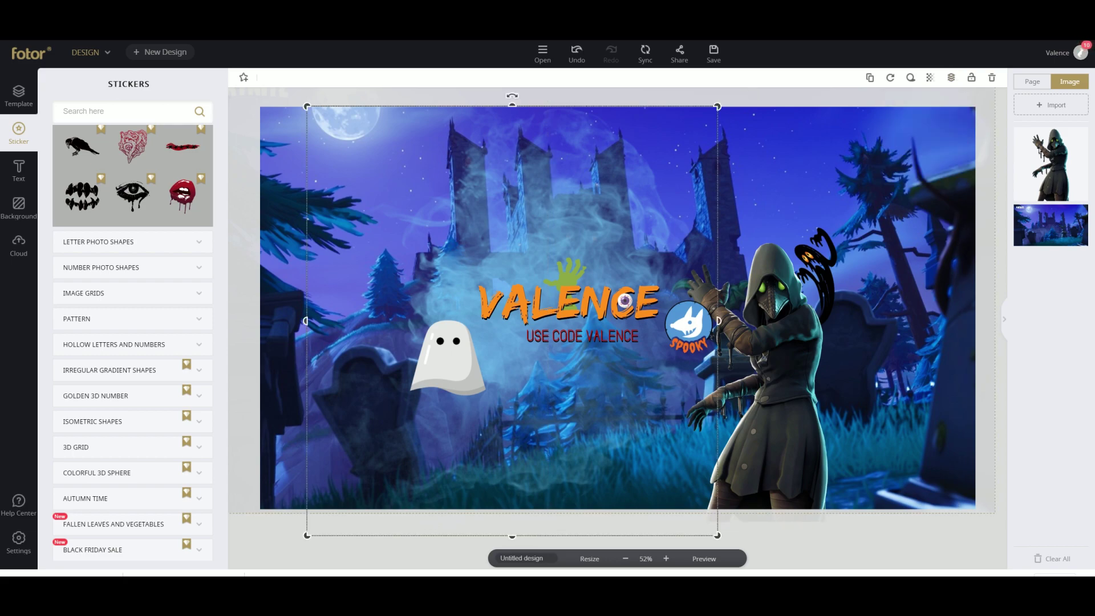
left_click(952, 78)
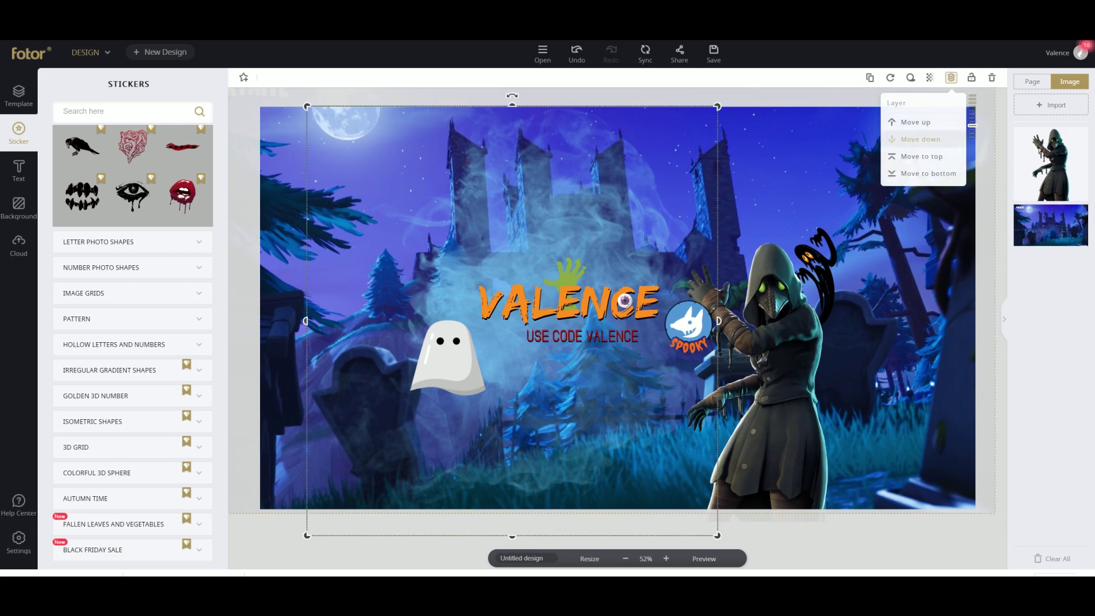
left_click(921, 140)
left_click(799, 172)
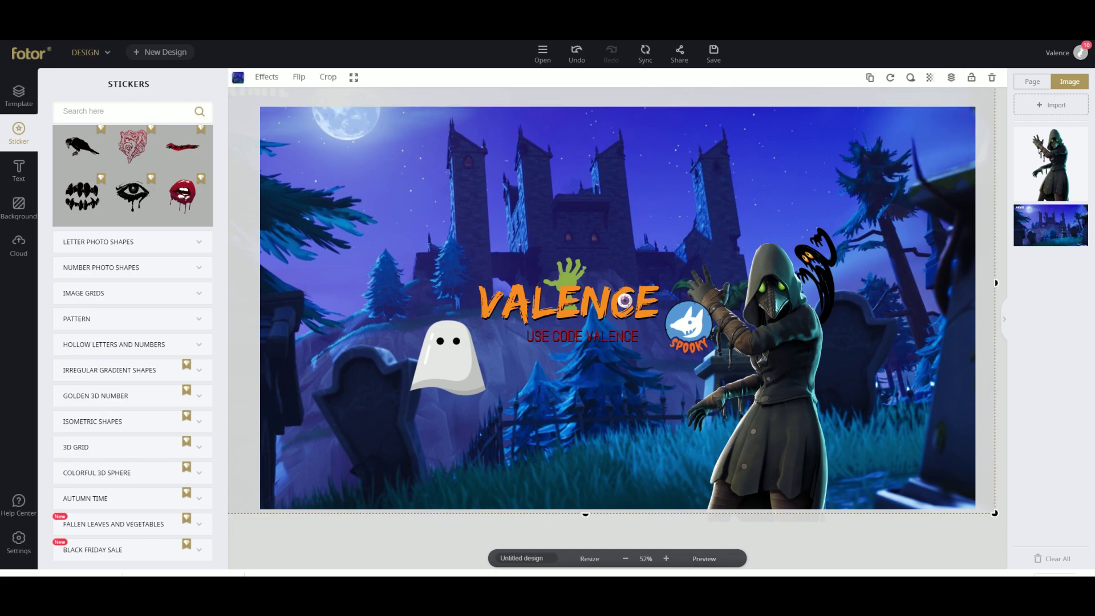
Check the banner preview without the smoke and undo the layer changes of both smoke overlays
left_click(704, 559)
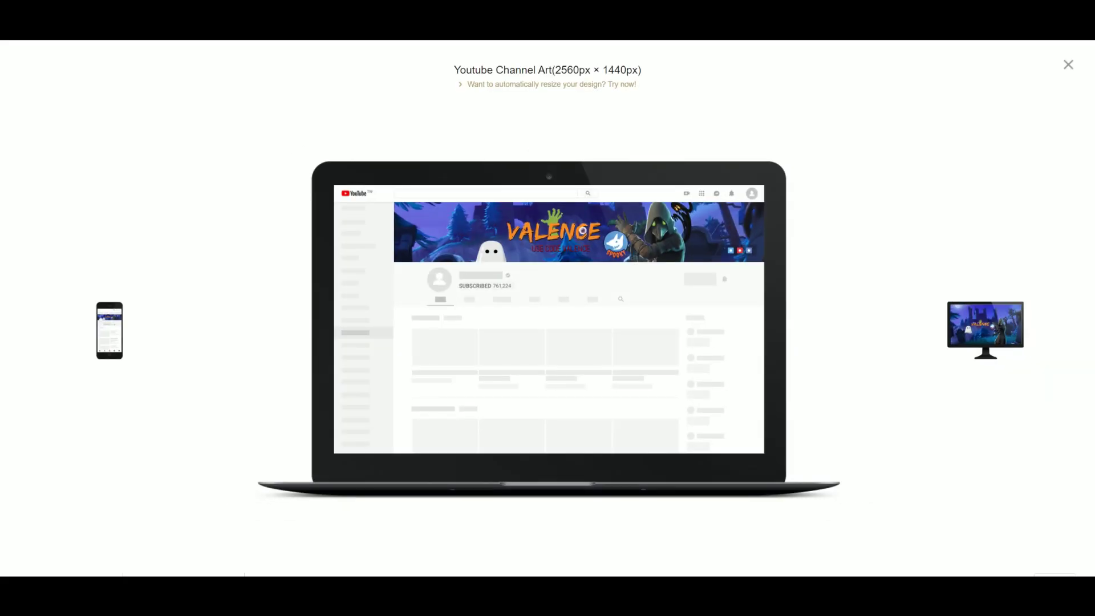
left_click(1068, 64)
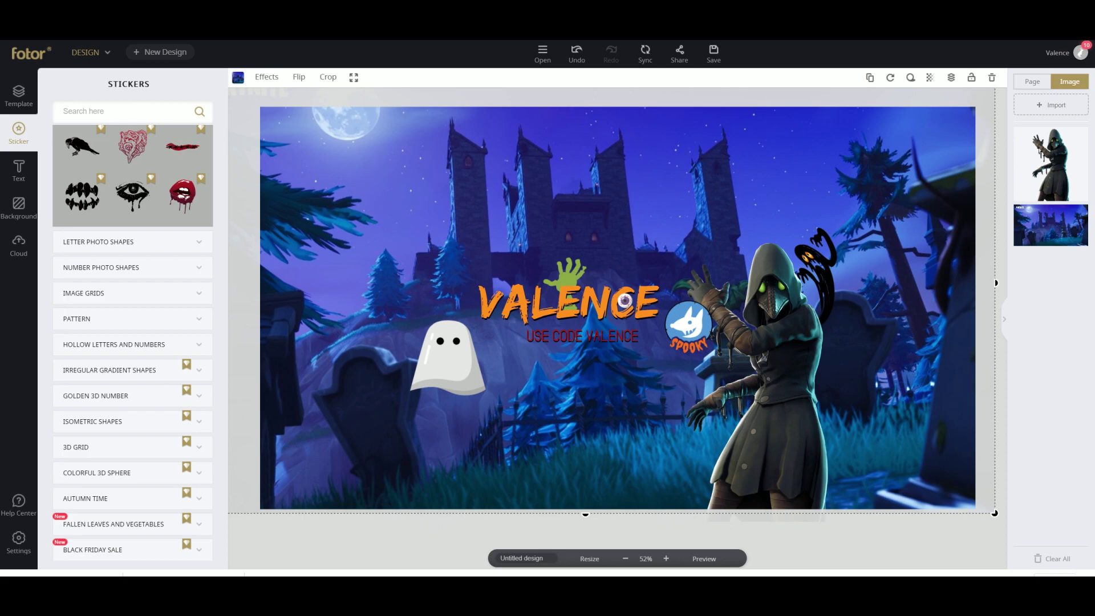
left_click(577, 54)
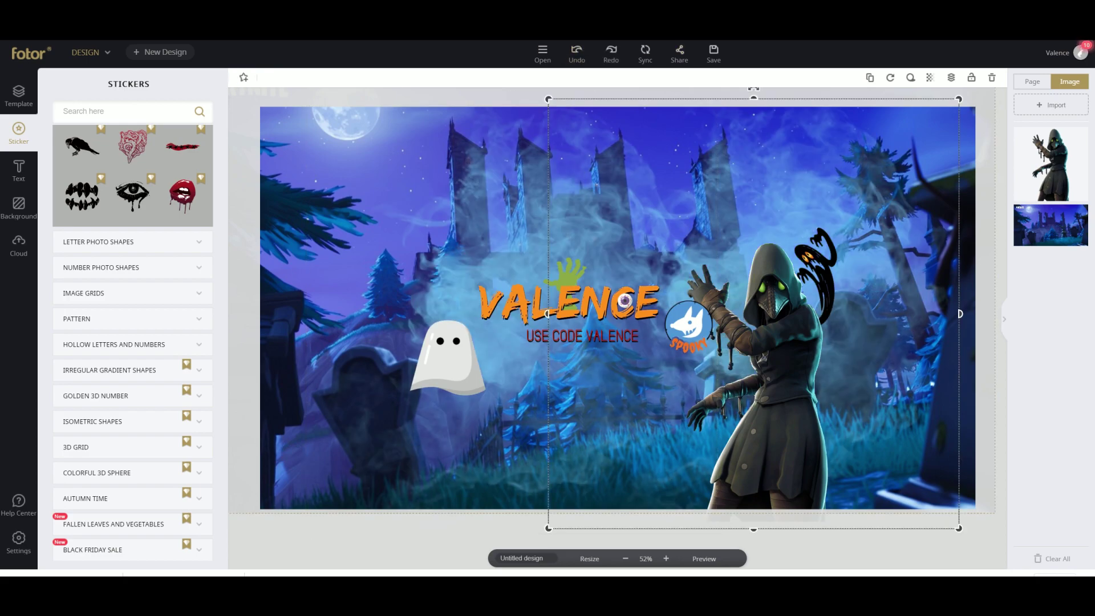
left_click(471, 217)
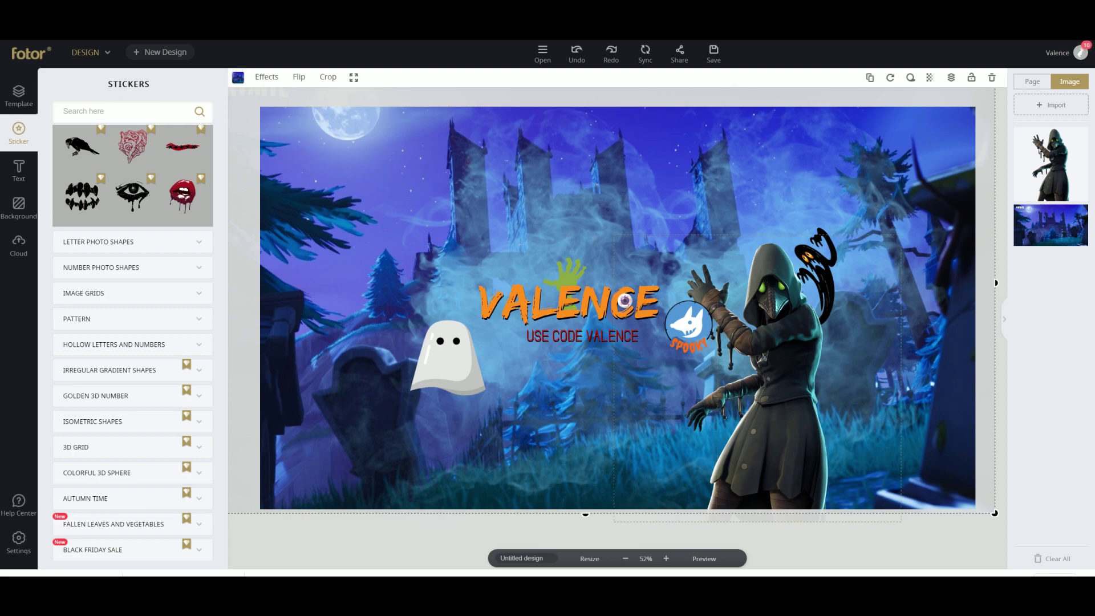